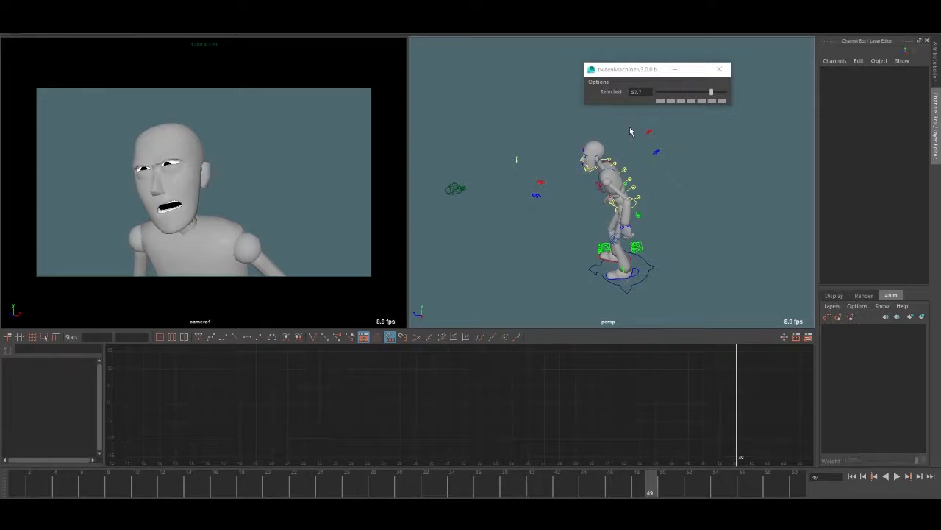
- Play back and scrub the character's blocked animation from frame 1 to review the poses and their timing
left_click_drag(631, 131, 670, 171, "alt")
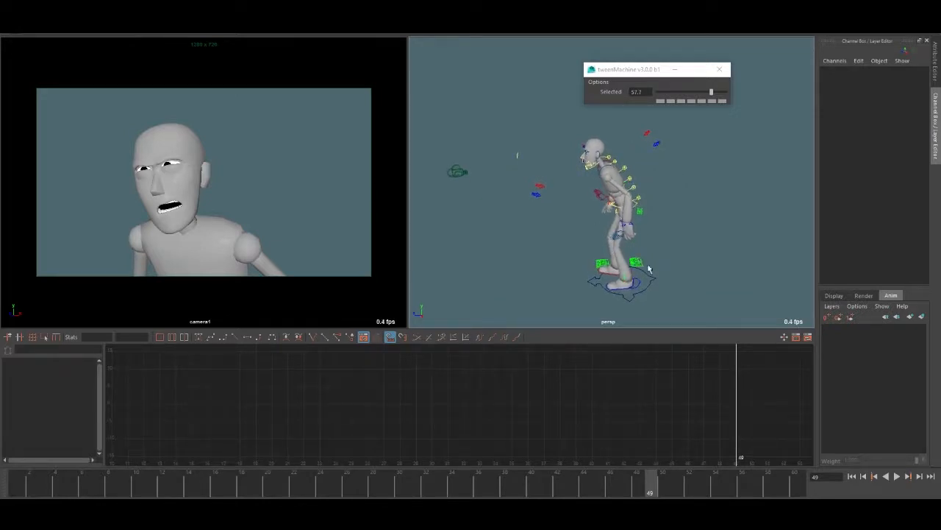
key("alt+v")
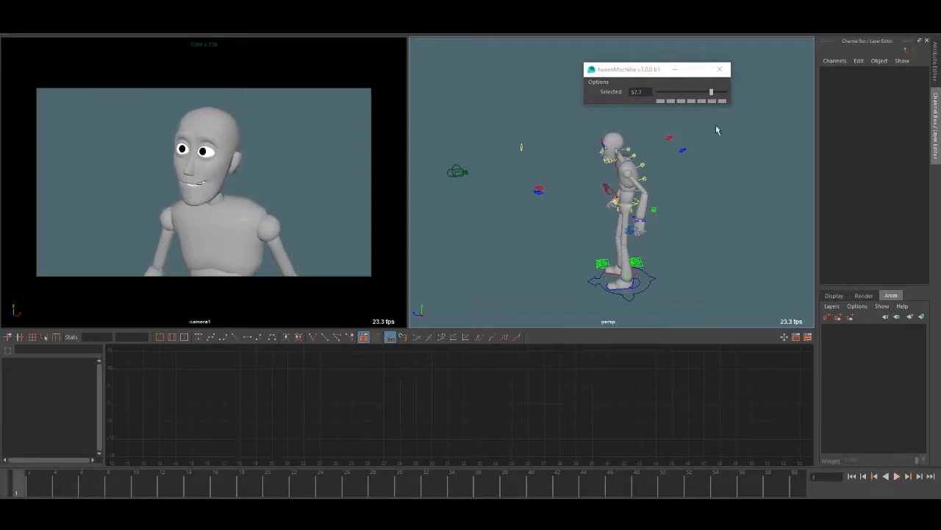
left_click_drag(718, 131, 479, 321)
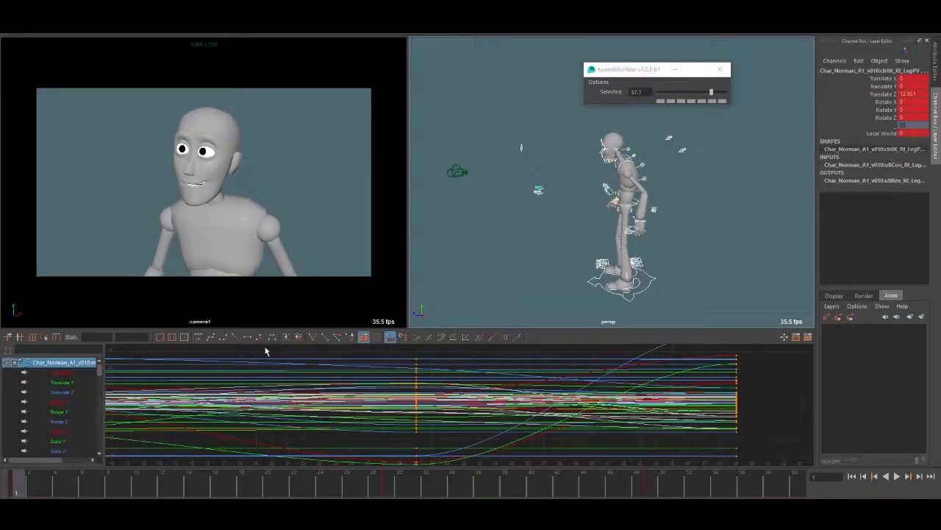
left_click(704, 219)
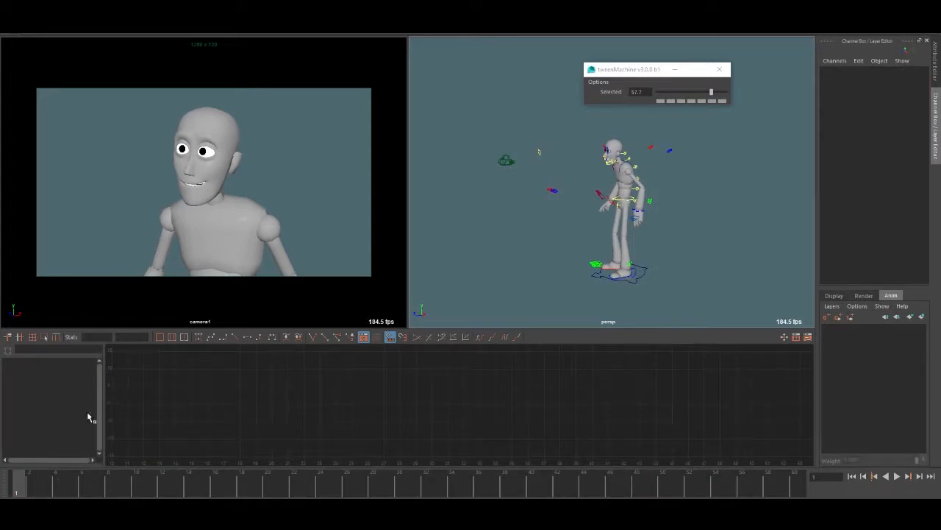
mouse_move(21, 481)
left_mouse_down()
mouse_move(760, 489)
mouse_move(16, 490)
left_mouse_up()
left_click(896, 476)
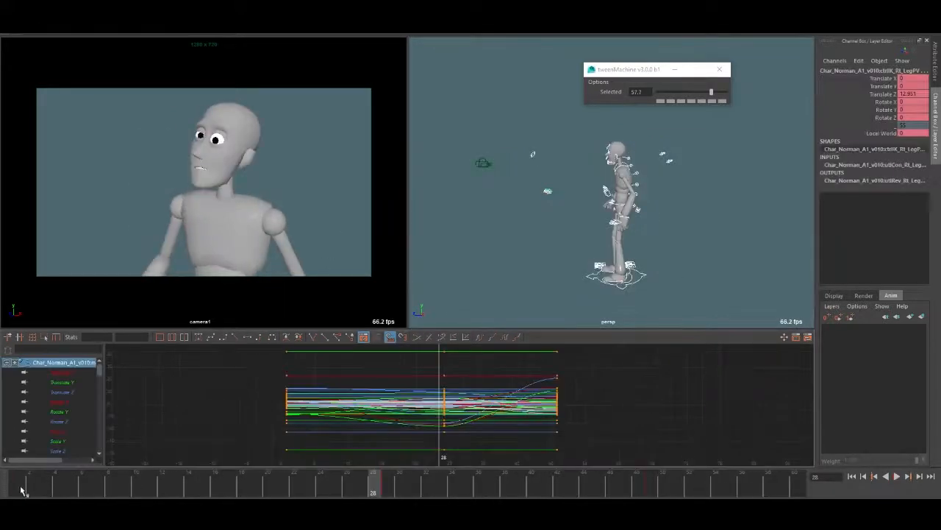
left_click(20, 489)
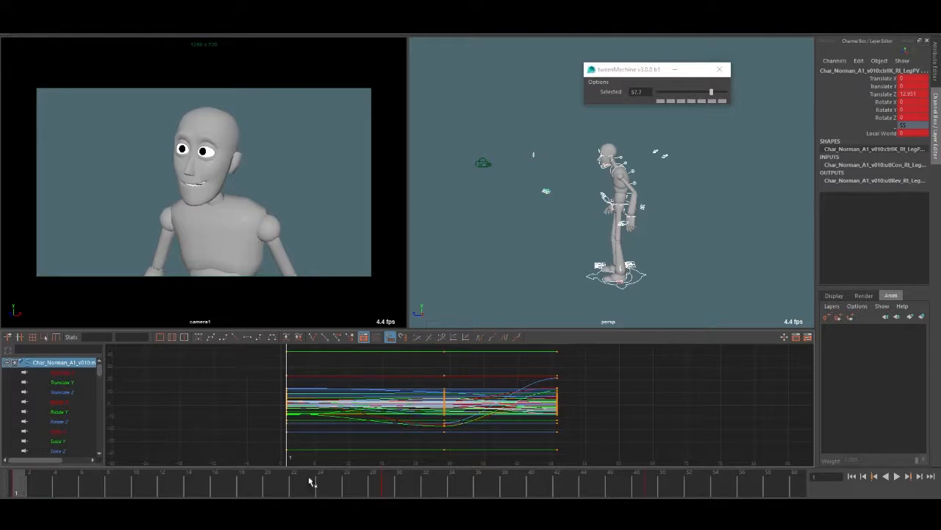
- Create holds for all character controls by copying the poses at frames 1, 29 and 49 to keys at frames 25, 45 and 60
mouse_move(25, 485)
left_mouse_down()
mouse_move(55, 486)
mouse_move(15, 485)
left_mouse_up()
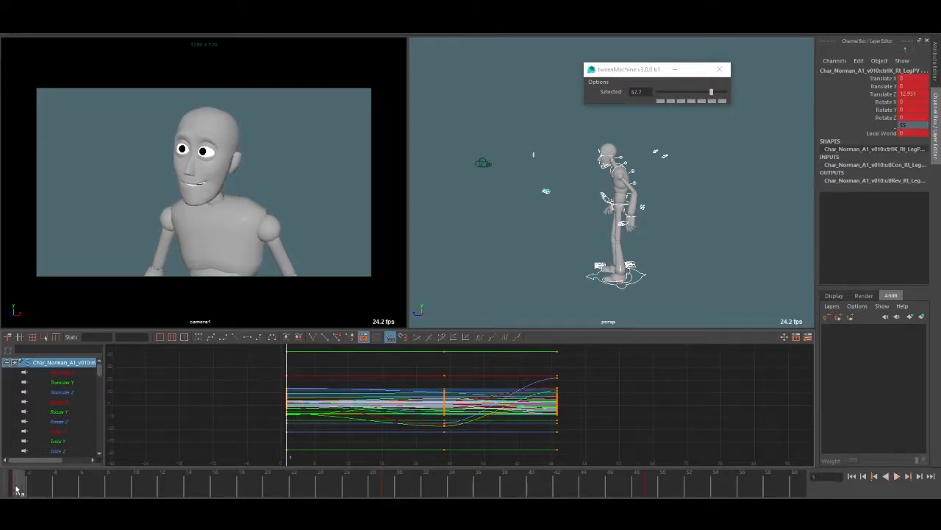
left_click(339, 483)
key("s")
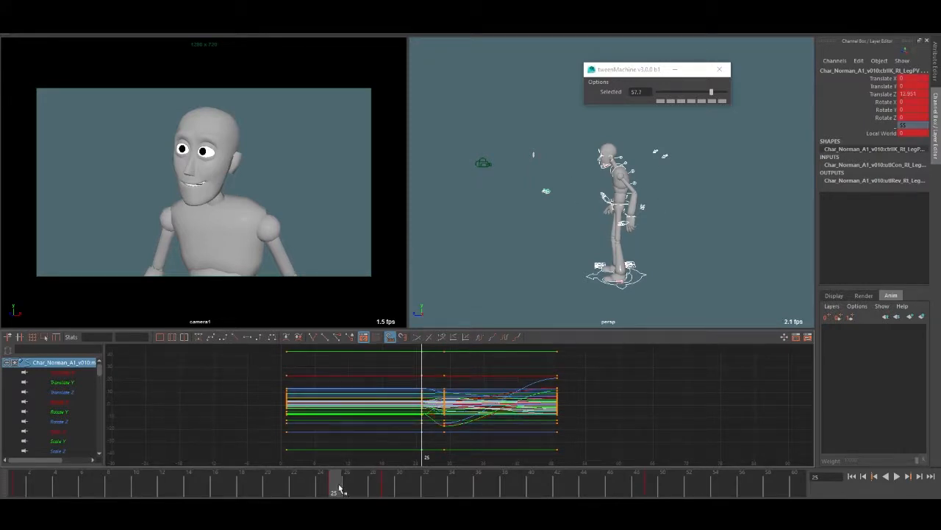
left_click(388, 486)
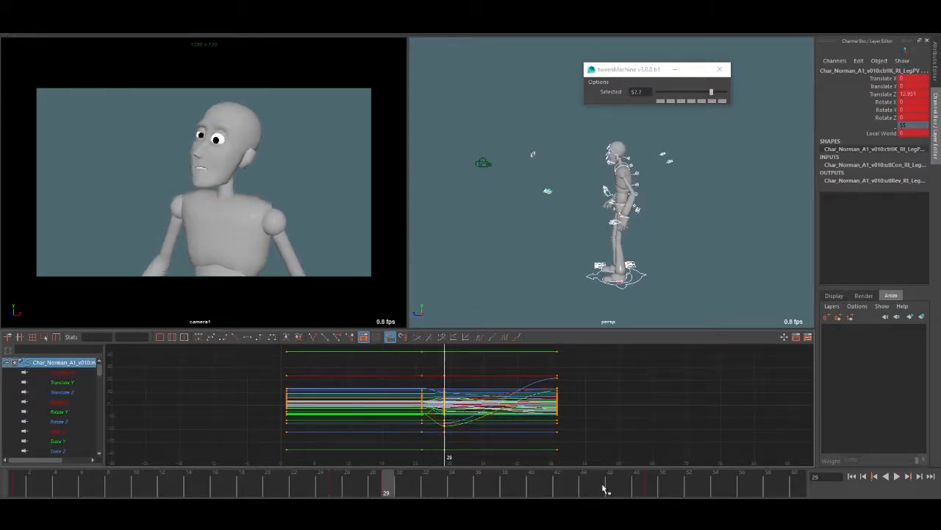
left_click(603, 491)
key("s")
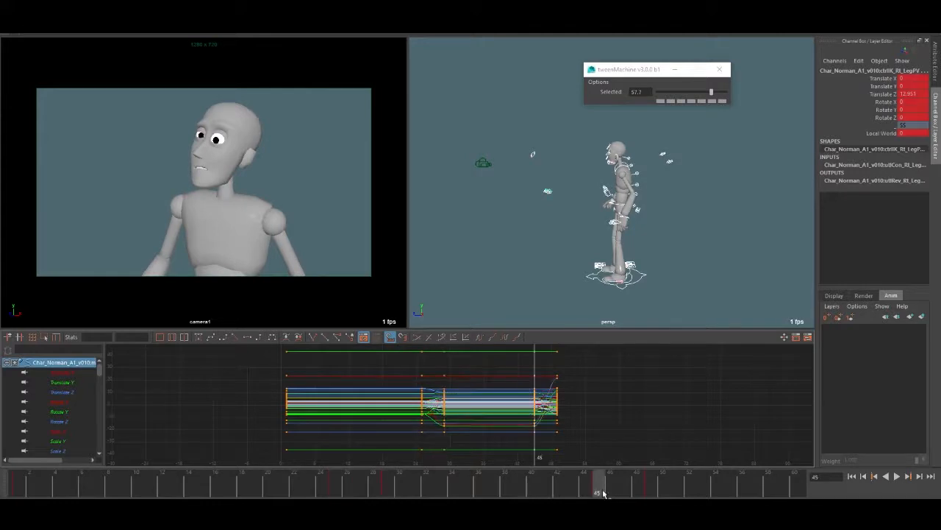
left_click(655, 488)
left_click(800, 487)
key("s")
- Play back the animation to review the timing of the pose holds and transitions
key("alt+v")
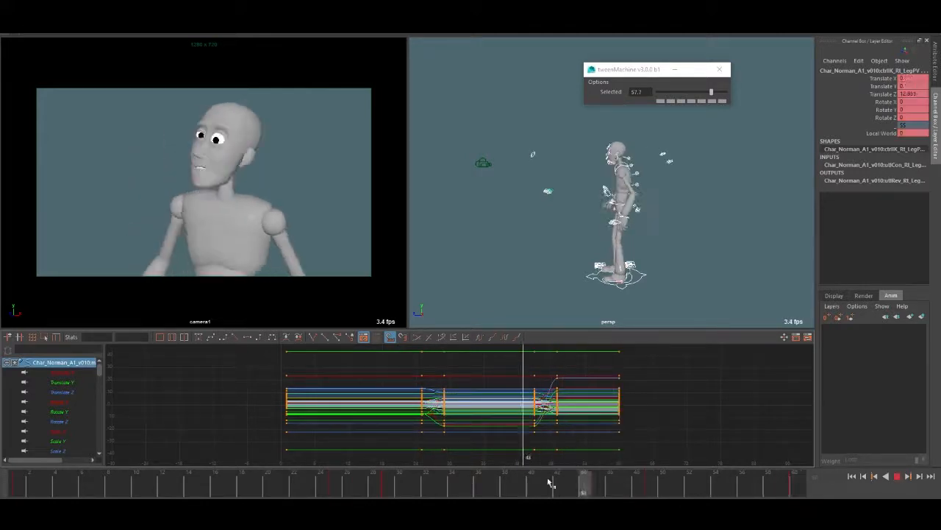
key("alt+shift+v")
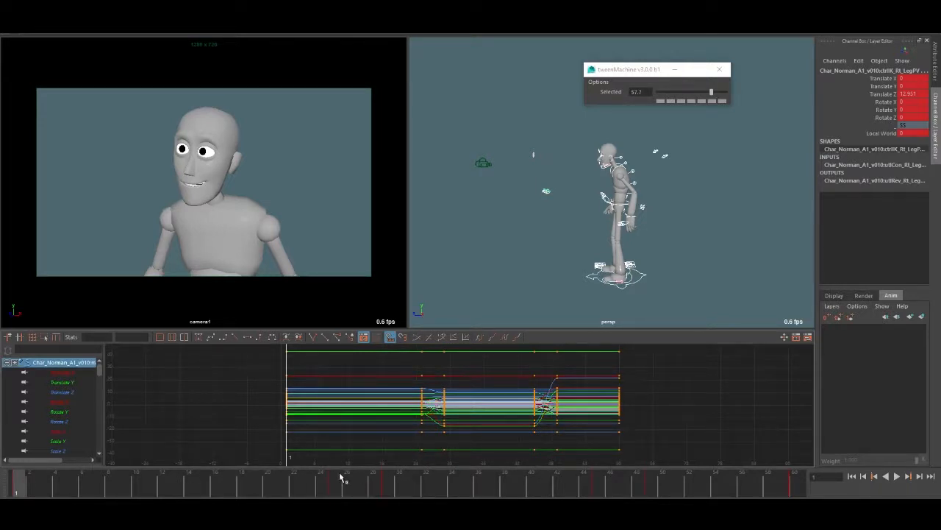
key("alt+v")
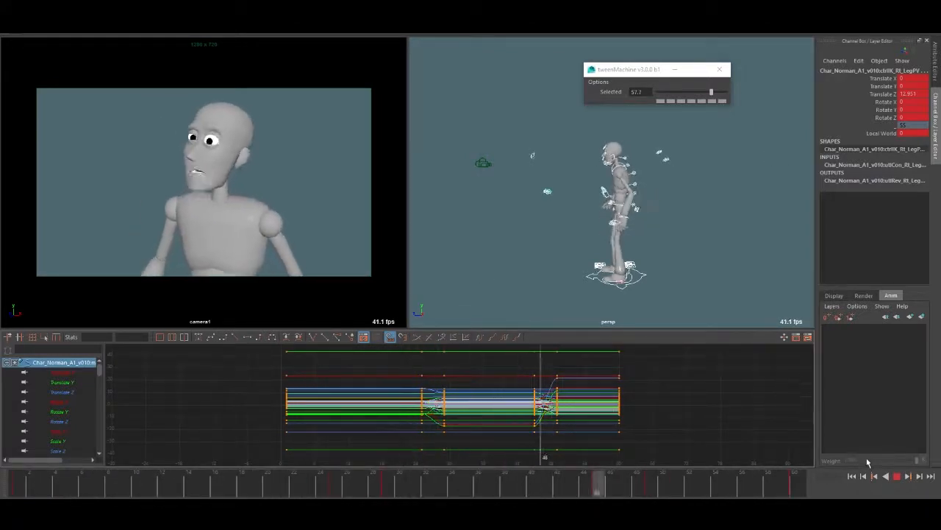
left_click(898, 476)
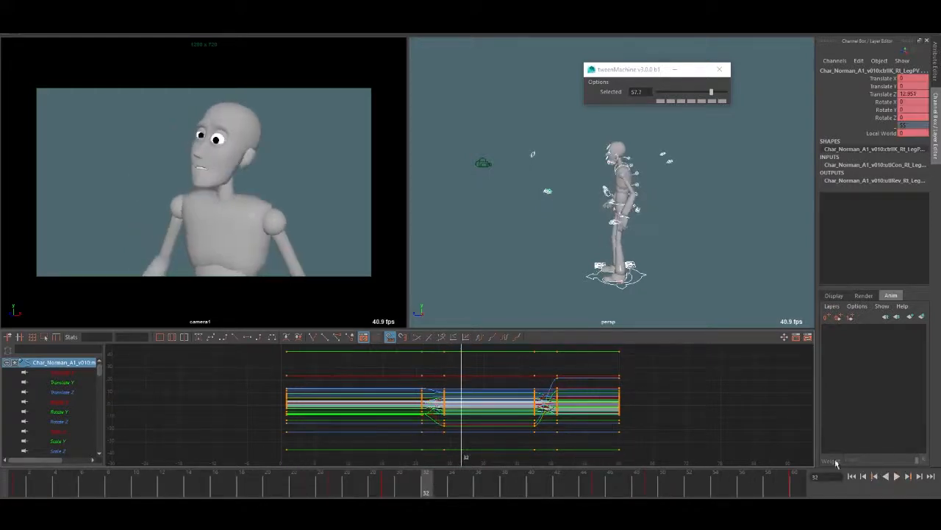
- Retime the hold keys by moving those at frame 25 to frame 19 and those at frame 45 to frame 47
left_click(341, 489)
left_click(332, 488, "shift")
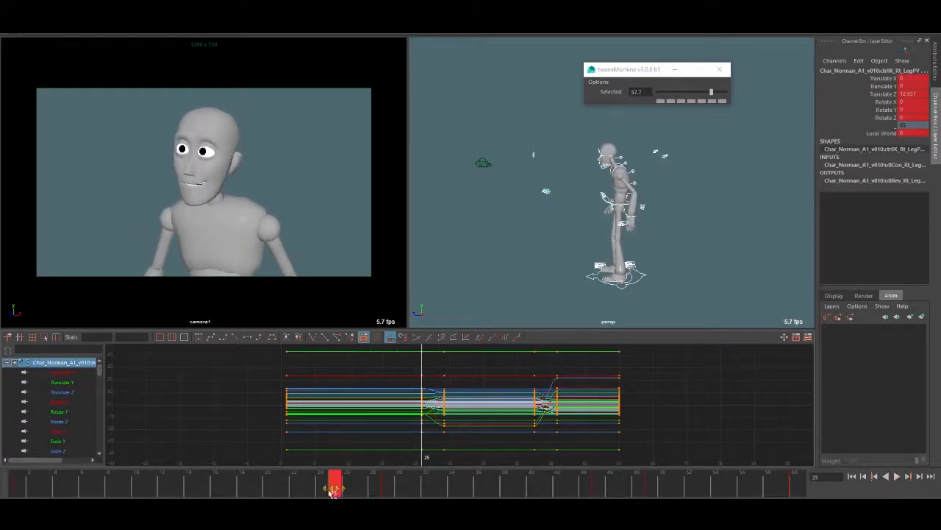
left_click_drag(331, 488, 266, 485)
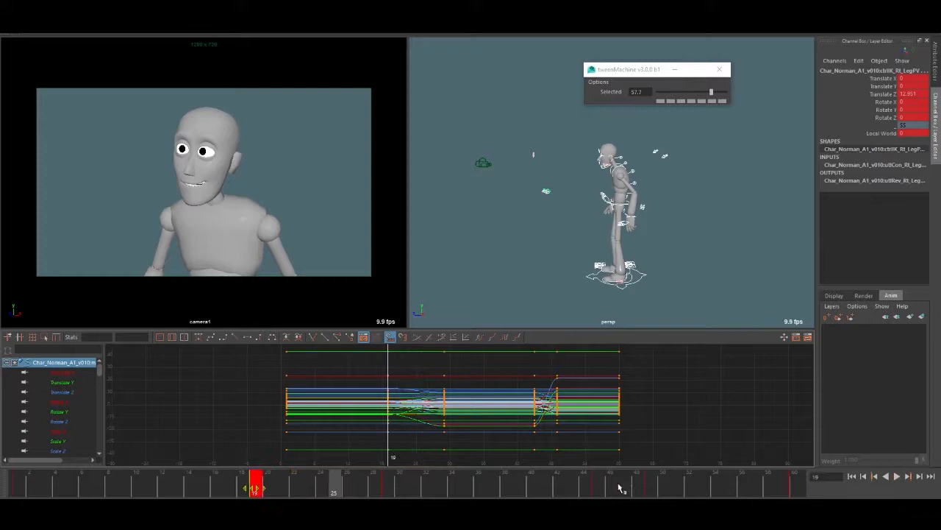
left_click(599, 488)
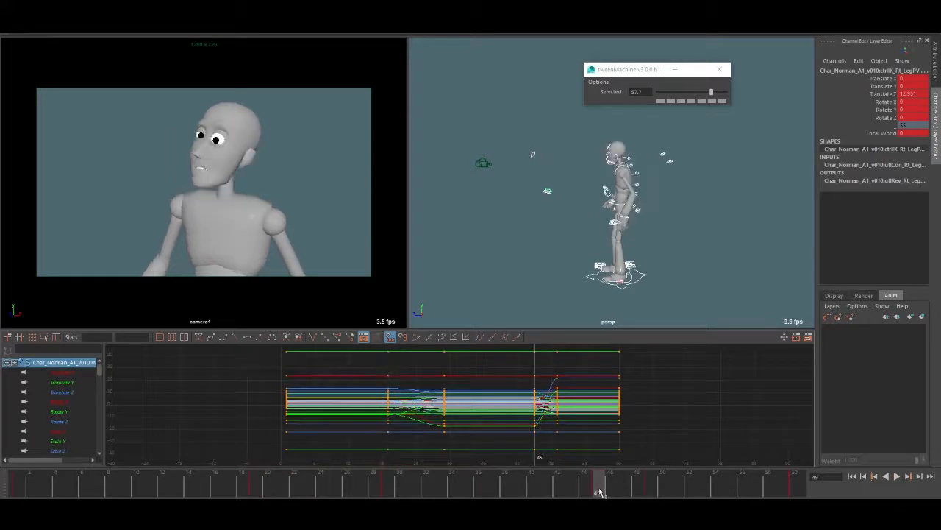
left_click(599, 487, "shift")
left_click_drag(601, 488, 625, 490)
- Play the retimed animation from frame 1 and scrub through the first transition to check its pacing
left_click_drag(561, 493, 15, 490)
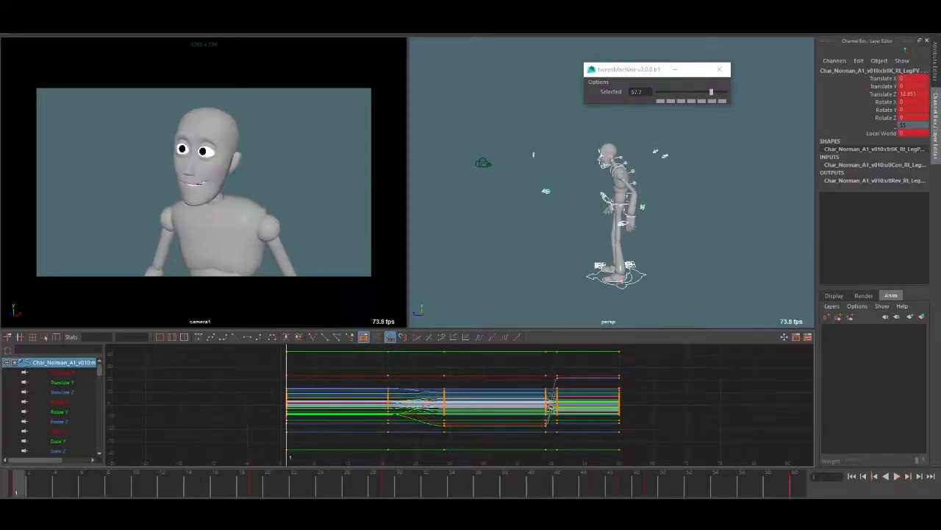
left_click(897, 475)
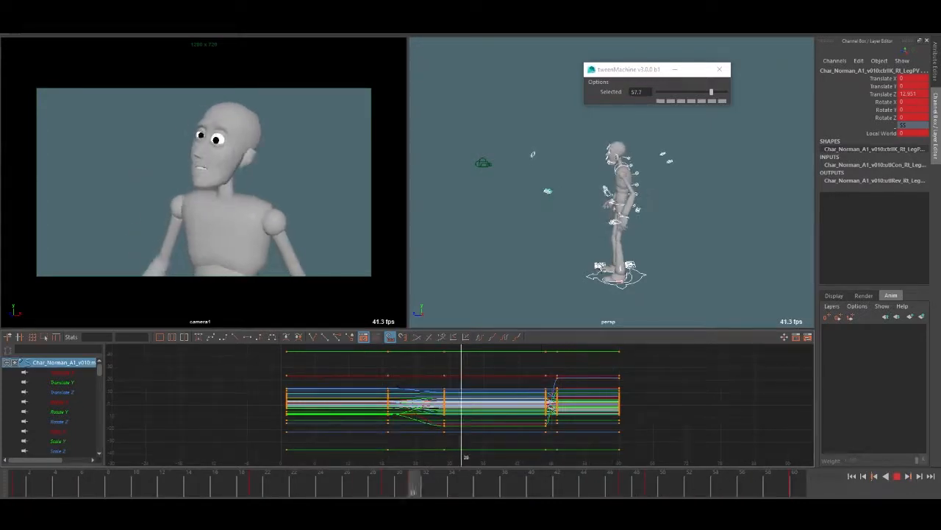
left_click(899, 477)
left_click(259, 485)
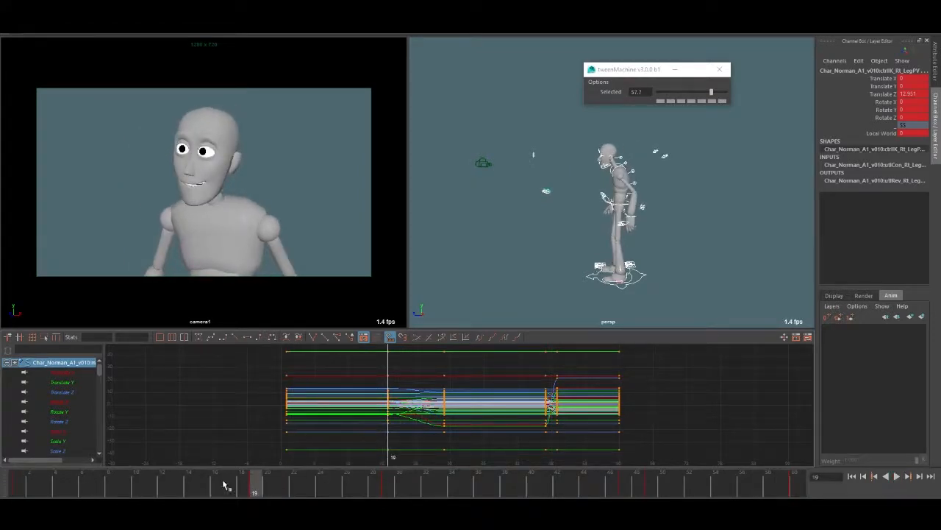
key("alt+v")
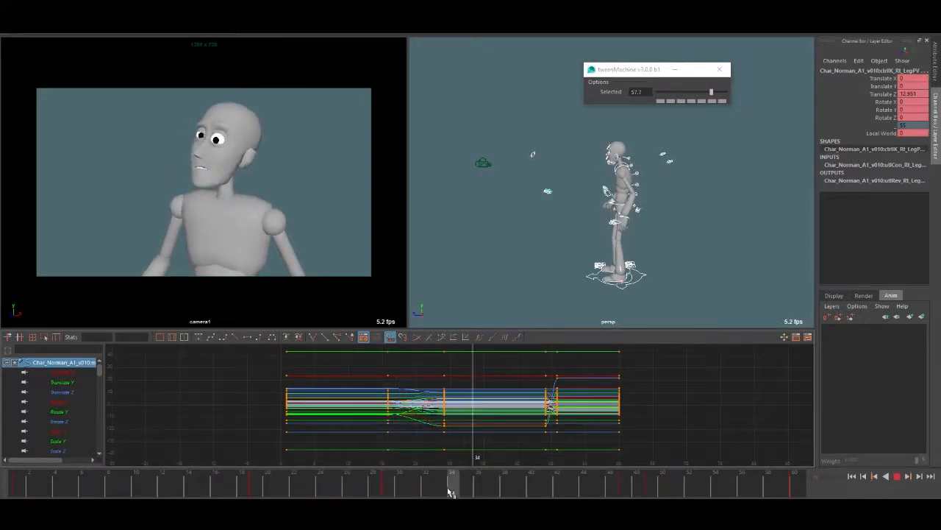
left_click_drag(441, 489, 322, 488)
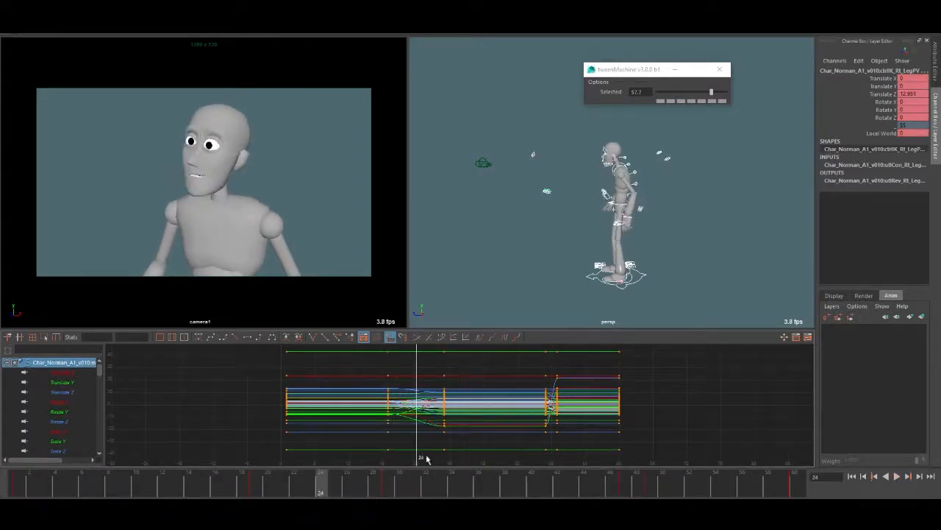
- Copy the frame 19 pose to a key at frame 15 and flip between the neighbouring keys to compare them
left_click_drag(257, 489, 203, 488)
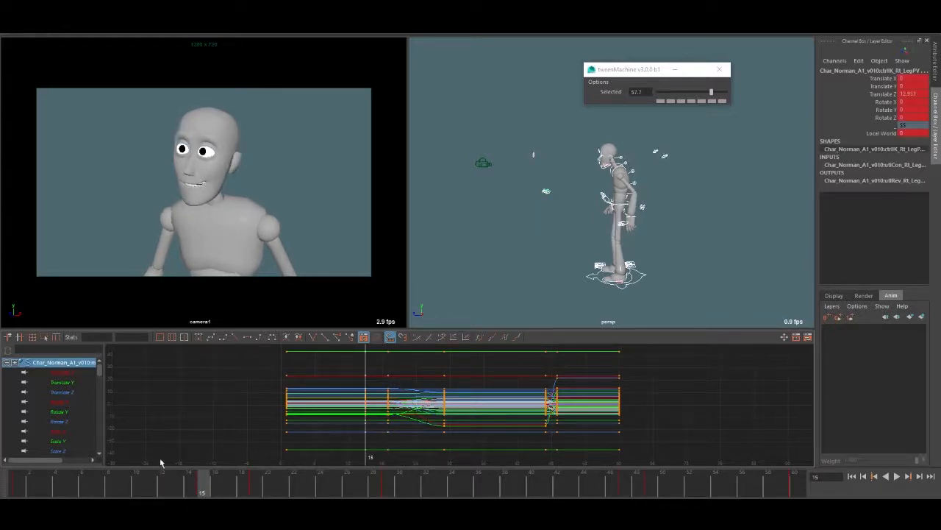
key("comma")
key("period")
key("period")
key("comma")
key("comma")
key("period")
key("period")
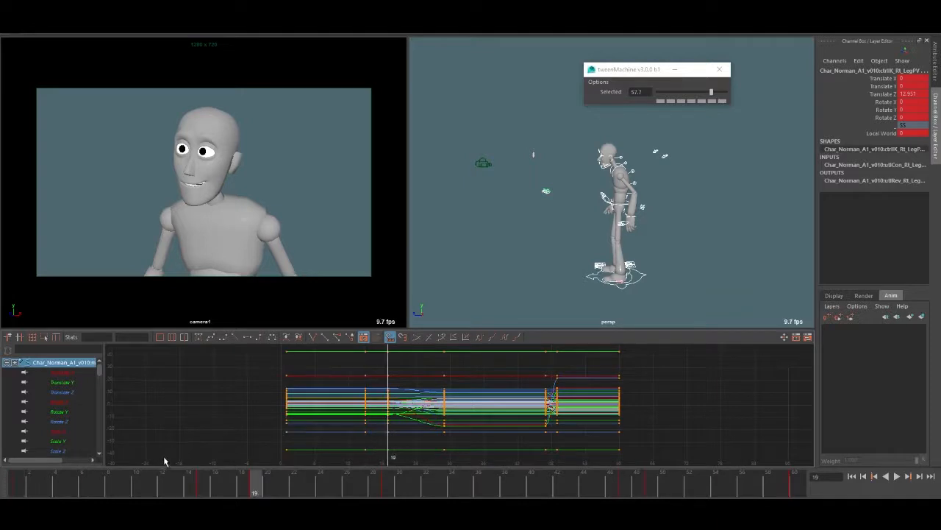
key("comma")
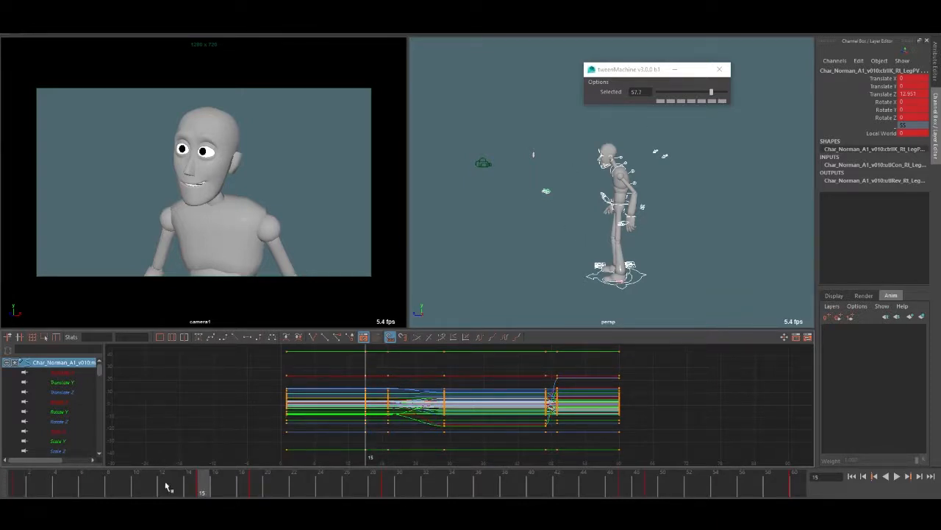
- At frame 19, tween the root and spine controls to -62.0 with tweenMachine and play back the transition
left_click(255, 489)
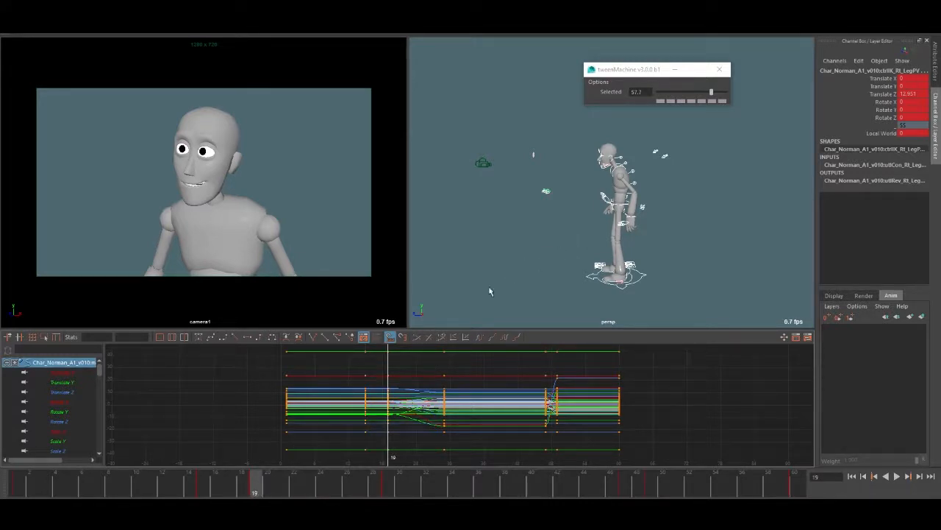
scroll(624, 235, "up", 3)
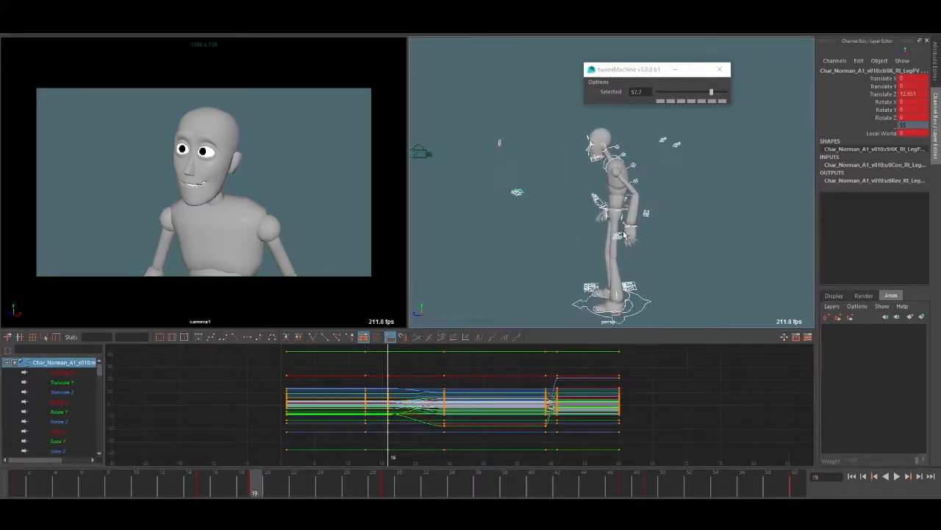
left_click(611, 214)
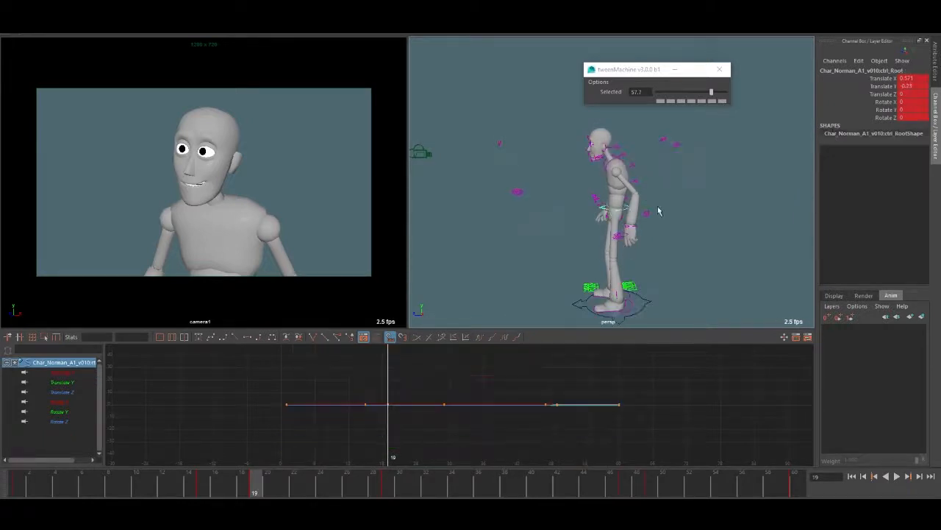
left_click_drag(634, 236, 648, 249, "alt")
left_click(641, 236, "shift")
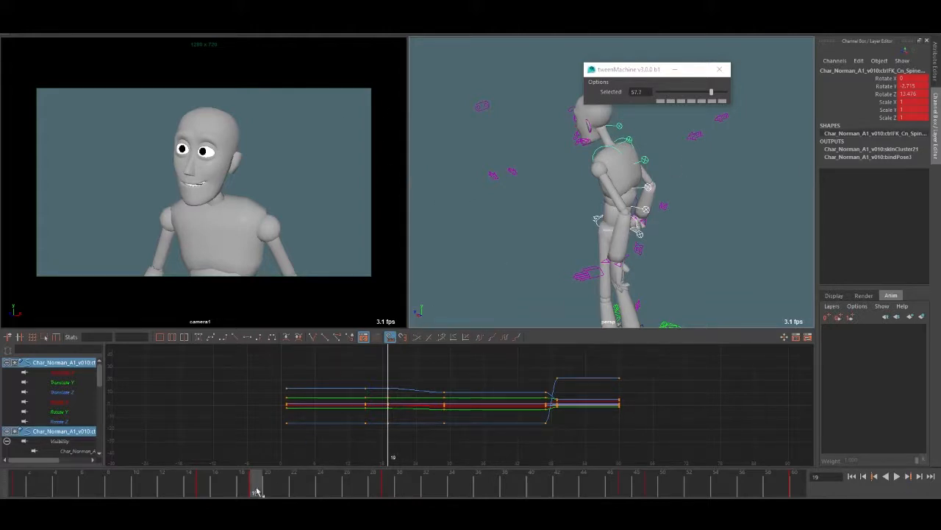
left_click_drag(638, 70, 648, 61)
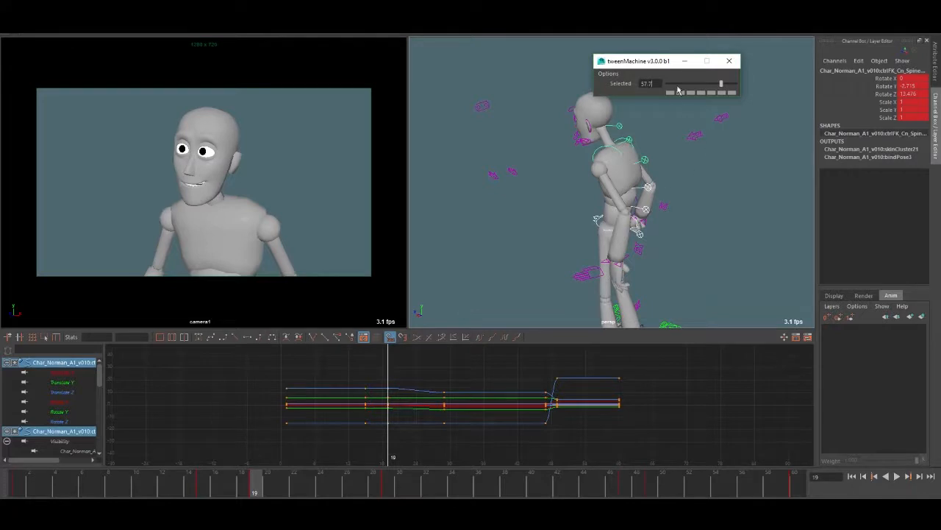
left_click_drag(674, 86, 675, 92)
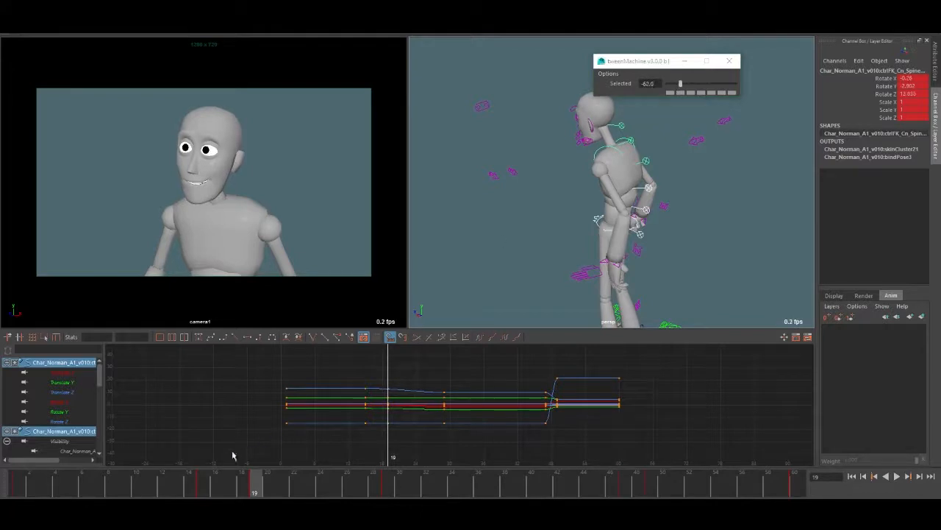
key("alt+v")
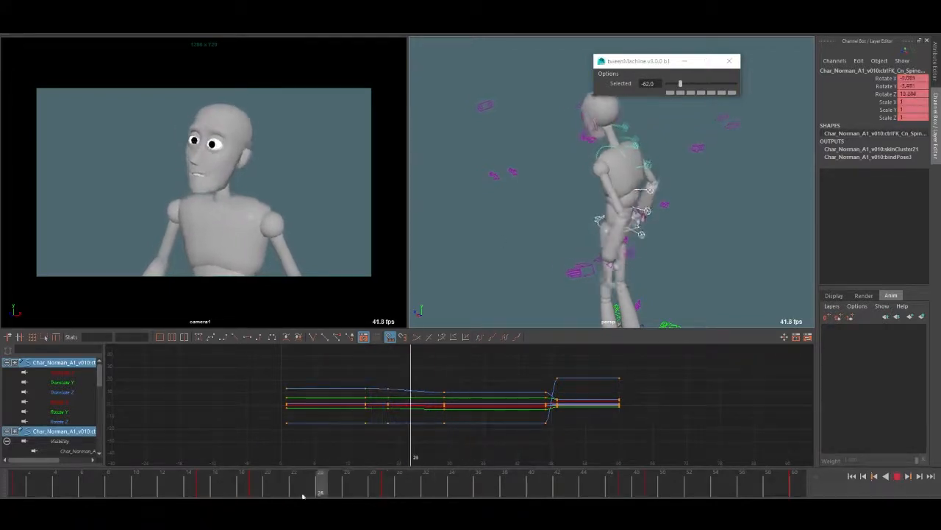
mouse_move(302, 496)
left_mouse_down()
mouse_move(216, 492)
mouse_move(372, 492)
mouse_move(256, 491)
left_mouse_up()
- Tween the upper spine control alone to -59.1 at frame 19 and scrub from frame 15 to check it
left_click(629, 142)
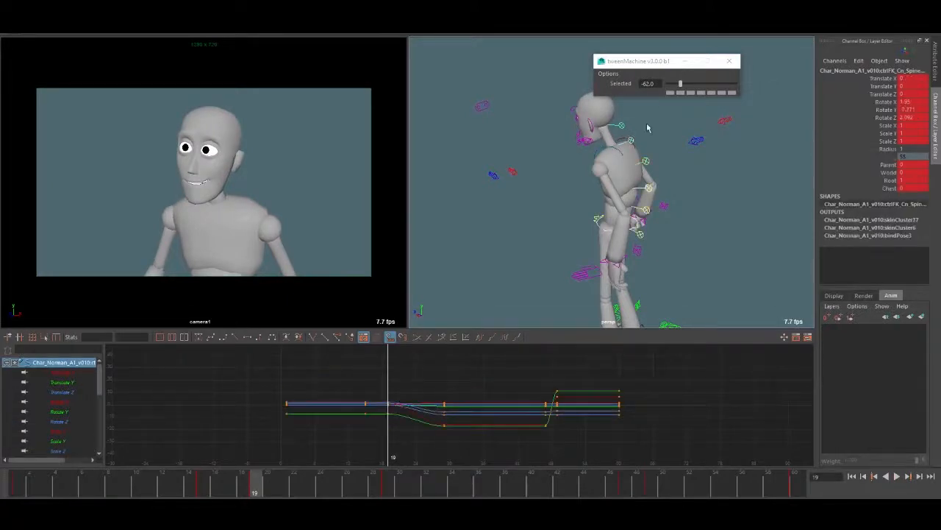
left_click_drag(680, 89, 679, 94)
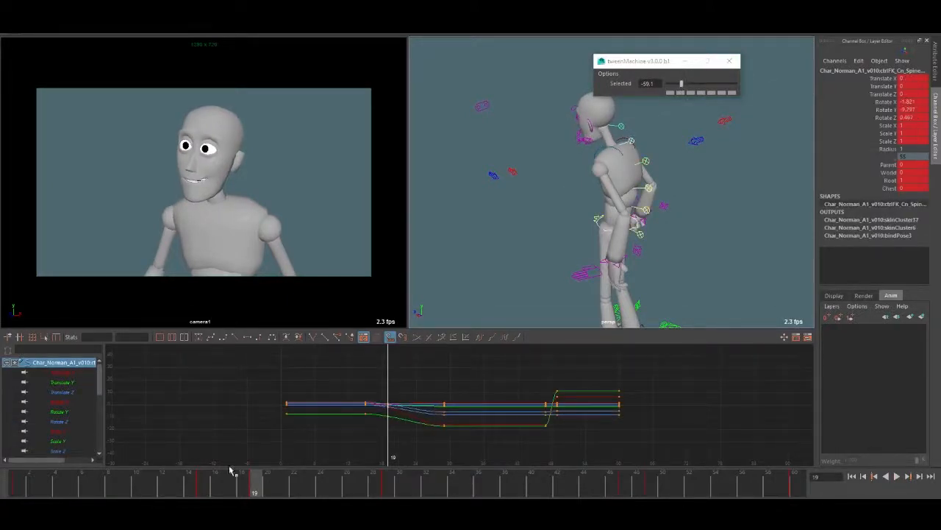
left_click_drag(209, 487, 254, 493)
- At frame 19, lower the root control to Translate Y -0.391 and play back the first transition
left_click(598, 219)
key("w")
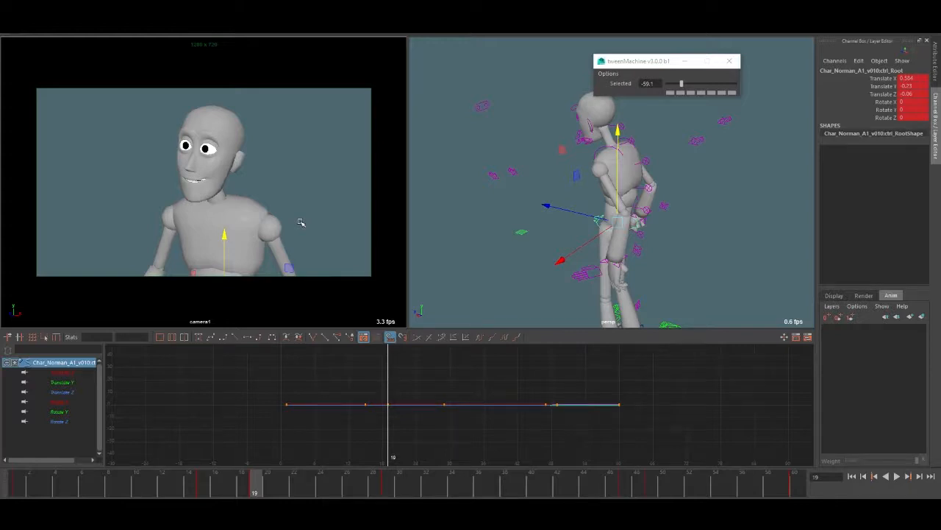
key("alt+Down")
key("alt+Down")
key("alt+Down")
key("alt+Down")
key("alt+Down")
key("alt+Down")
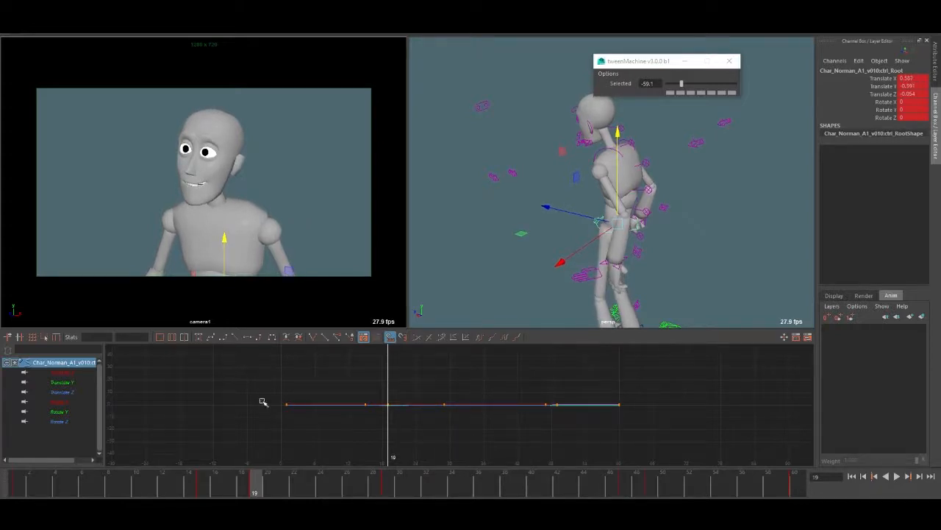
left_click_drag(189, 492, 382, 493)
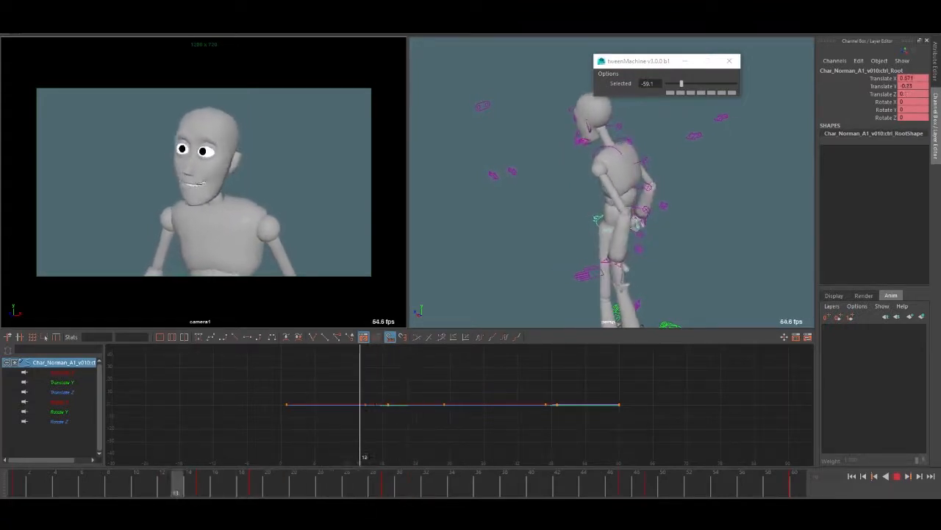
key("alt+v")
- Close both eyes at frame 19 by setting the eye controls' Up Lid UD to 4.9 and Lo Lid UD to about -3.2
left_click_drag(574, 214, 708, 221, "alt")
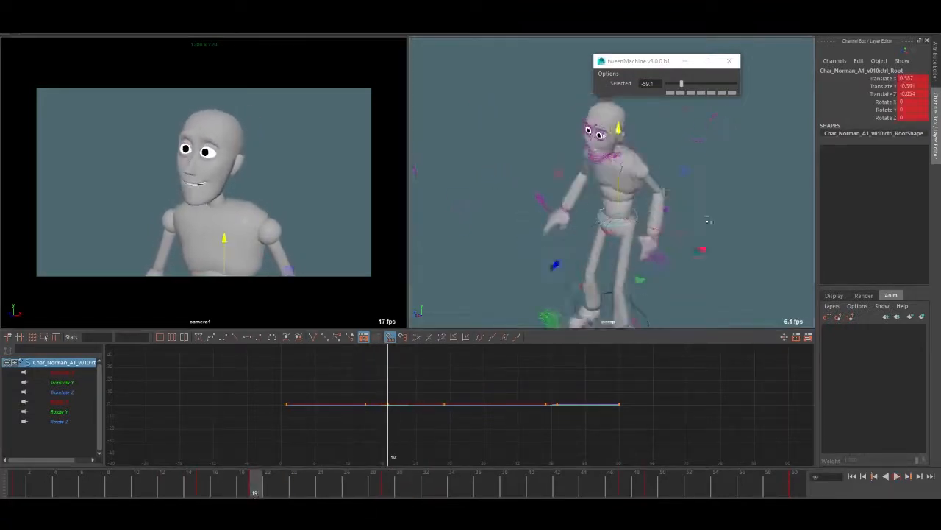
right_click_drag(563, 210, 609, 210, "alt")
left_click_drag(610, 211, 632, 195, "alt")
left_click(591, 150)
left_click(568, 145)
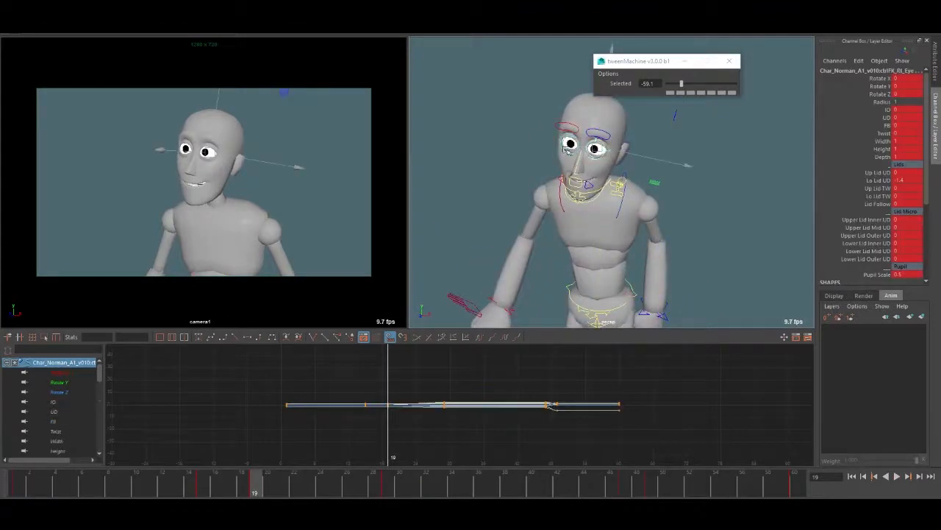
left_click(871, 172)
middle_click_drag(710, 165, 674, 163)
left_click(863, 181)
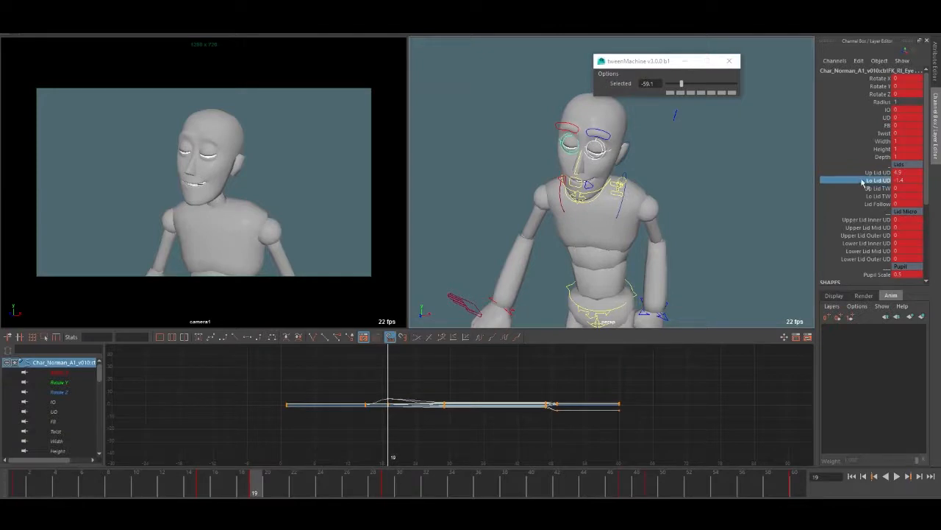
middle_click_drag(664, 172, 664, 172)
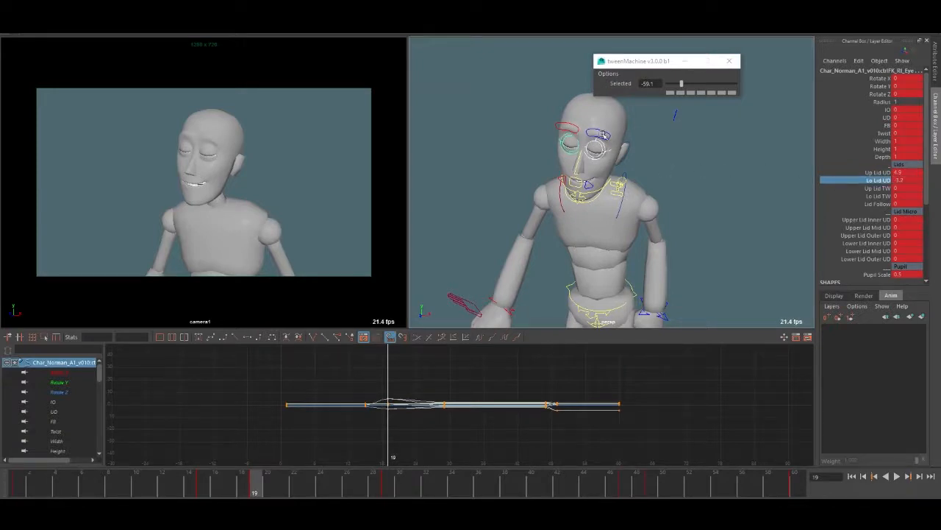
- Lower both brows at frame 19 with Brow All UD -6.3, Brow Inner UD -0.2 and Brow Mid UD -0.9, and scrub to check
left_click(602, 132)
left_click(558, 125, "shift")
left_click(880, 79)
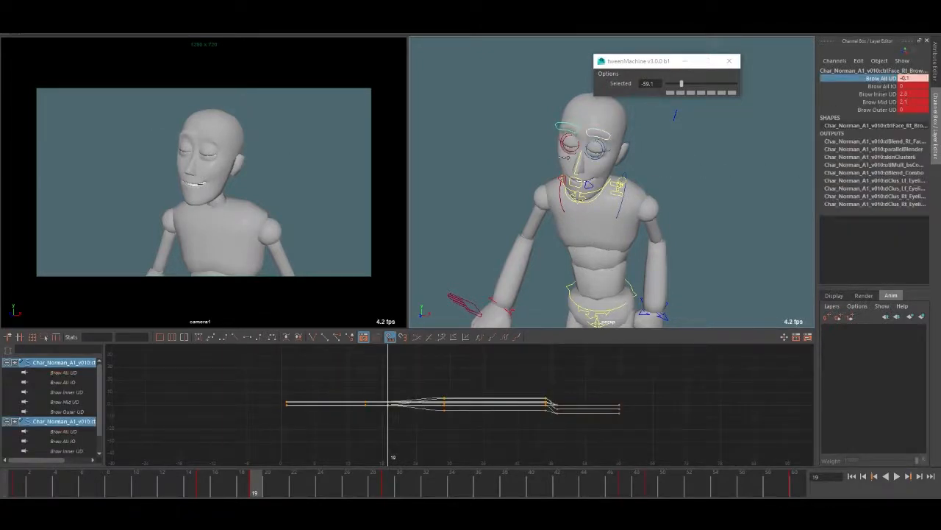
middle_click_drag(567, 157, 532, 189)
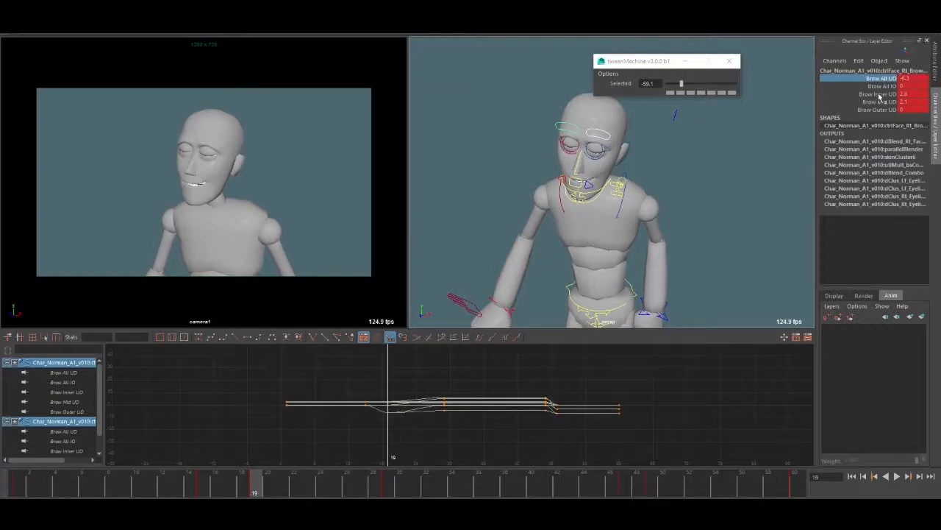
left_click_drag(880, 94, 881, 102)
middle_click_drag(627, 149, 398, 309)
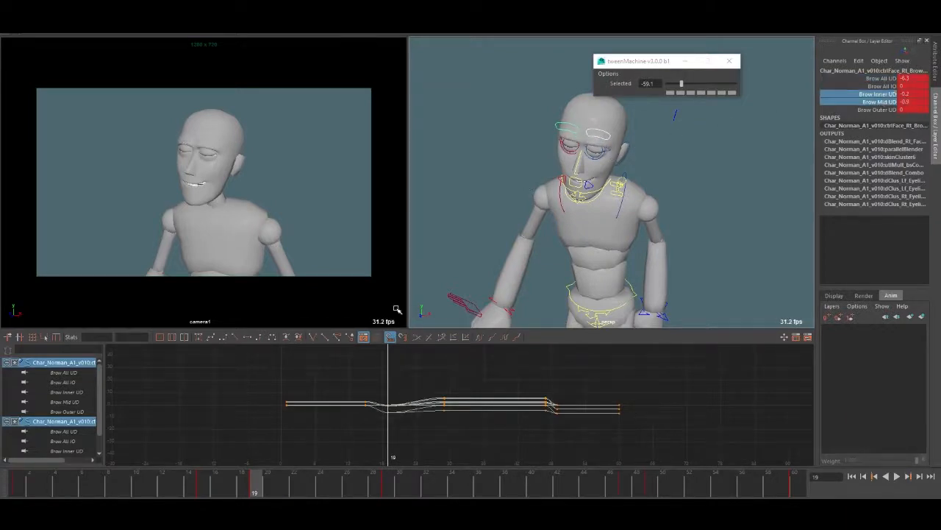
left_click_drag(237, 494, 255, 488)
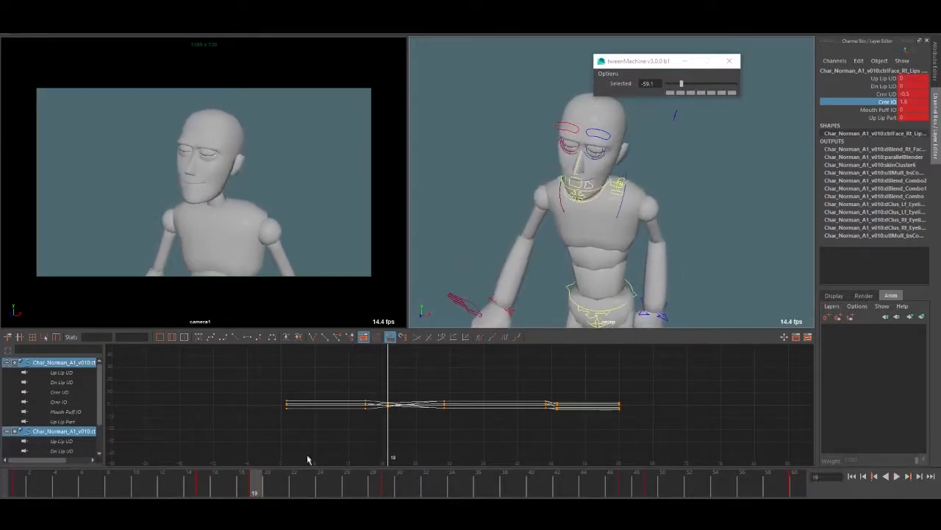
- Rotate the upper spine control at the base of the neck slightly at frame 19, judging it from the side
left_click_drag(617, 205, 500, 182, "alt")
left_click(611, 161)
key("e")
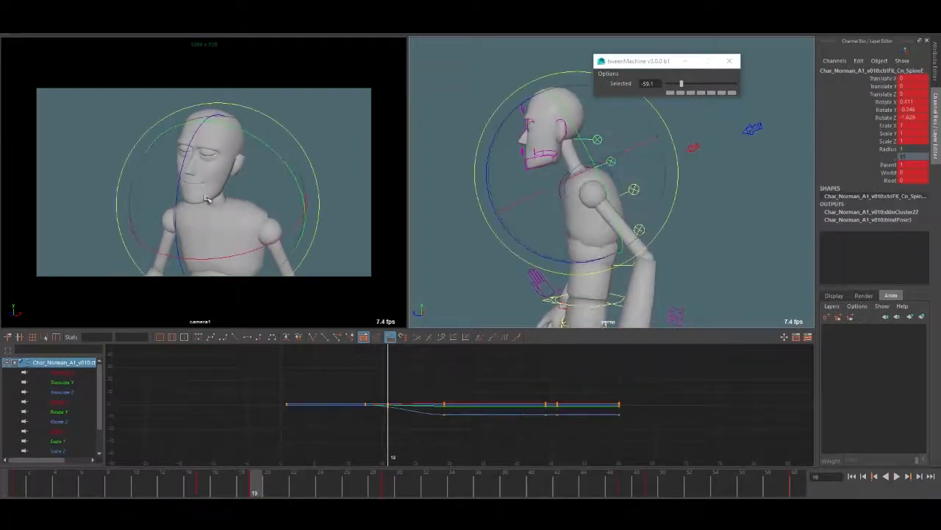
left_click_drag(177, 189, 180, 198)
key("q")
- Tilt the head down at frame 19 by rotating the topmost spine control, and play the animation from frame 1
left_click(596, 142)
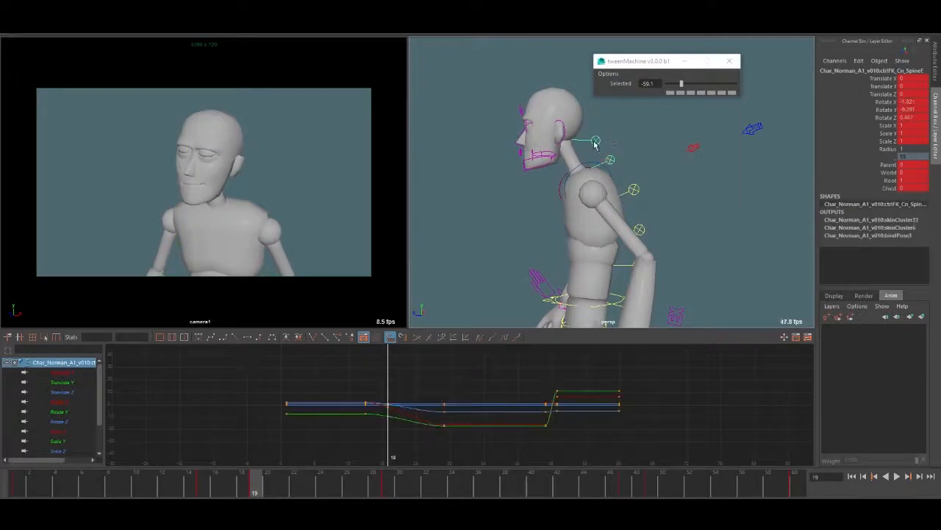
key("e")
left_click_drag(166, 151, 163, 153)
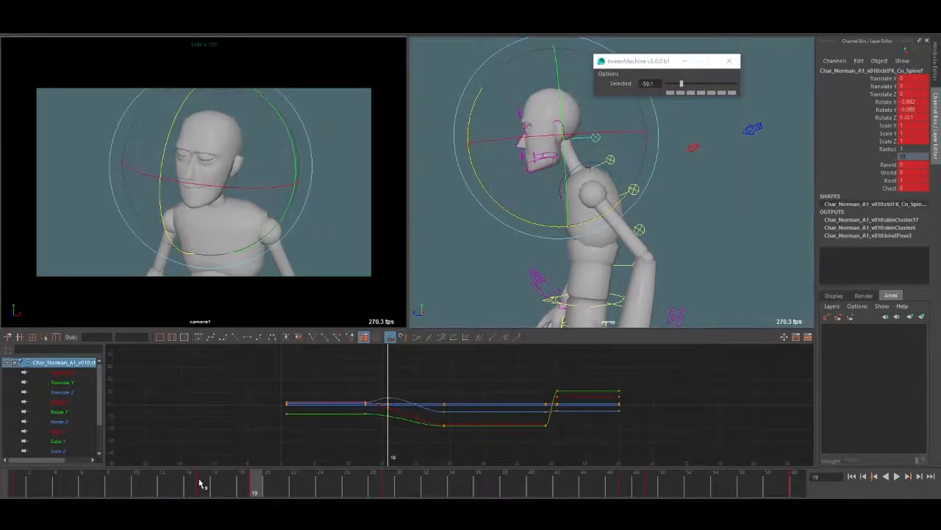
left_click_drag(201, 483, 260, 488)
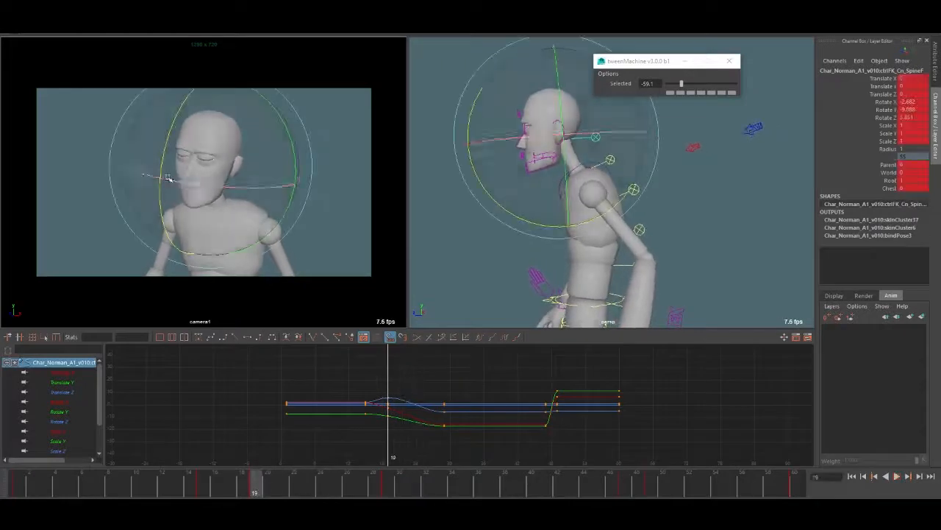
left_click_drag(164, 154, 164, 156)
left_click_drag(203, 481, 10, 468)
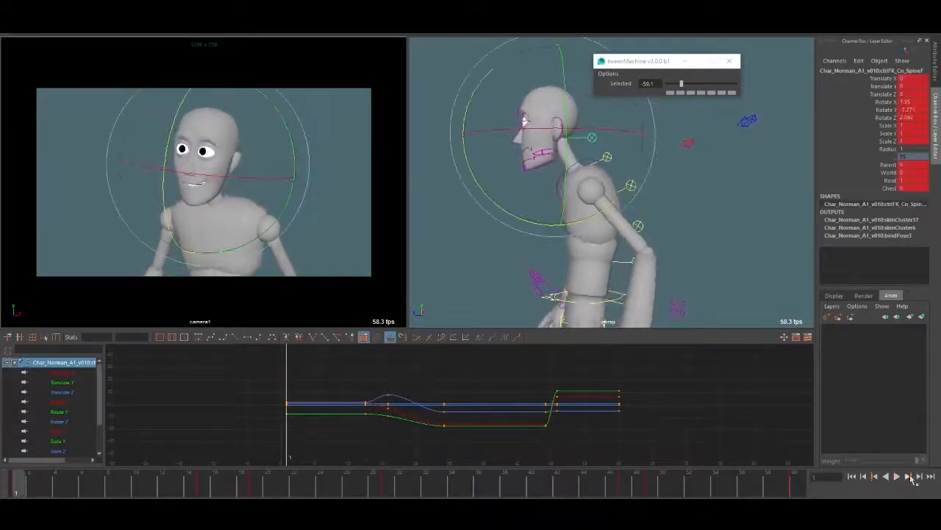
left_click(898, 478)
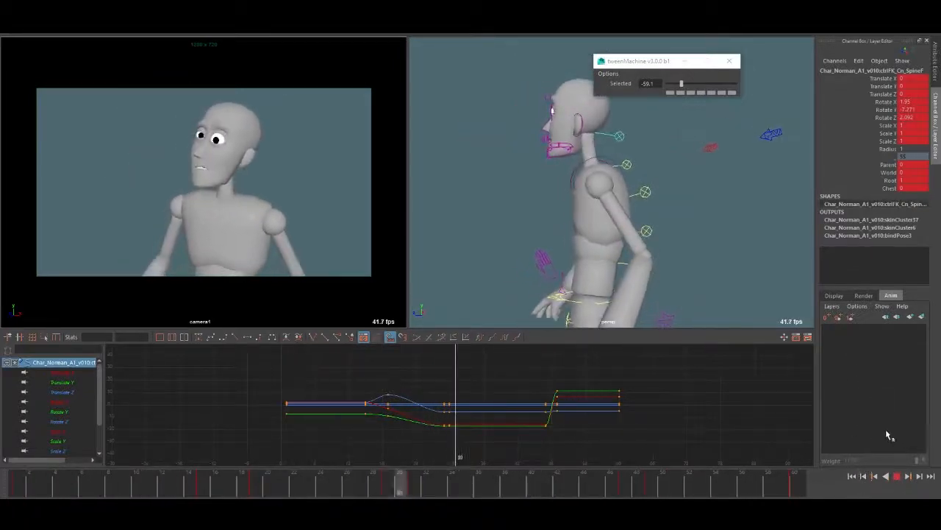
key("Escape")
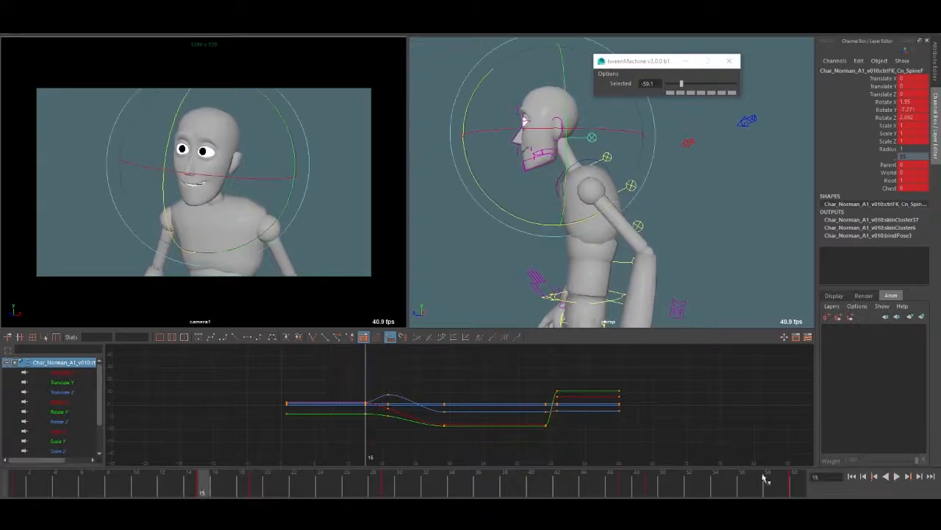
- Select all of the character's controls and set a key on them at frame 33
left_click_drag(366, 489, 439, 489)
left_click(749, 200)
scroll(655, 246, "down", 6)
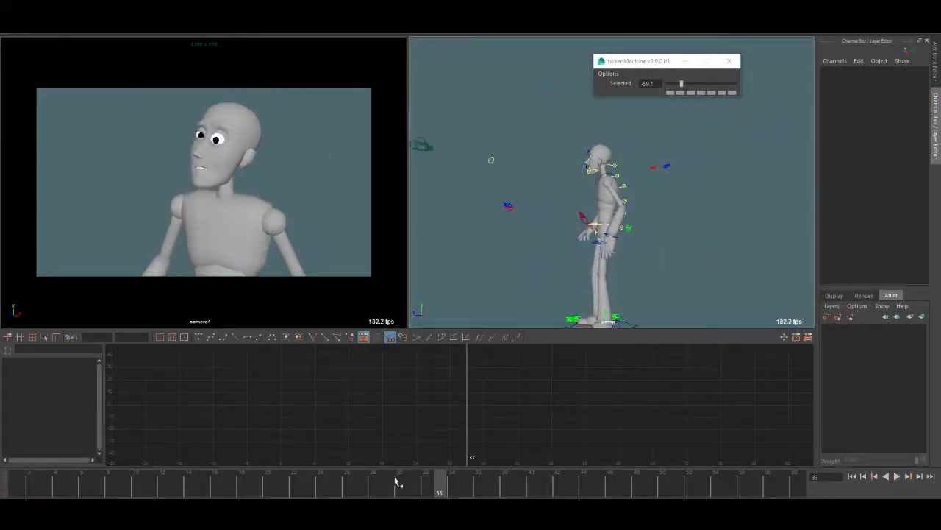
left_click_drag(719, 131, 490, 337)
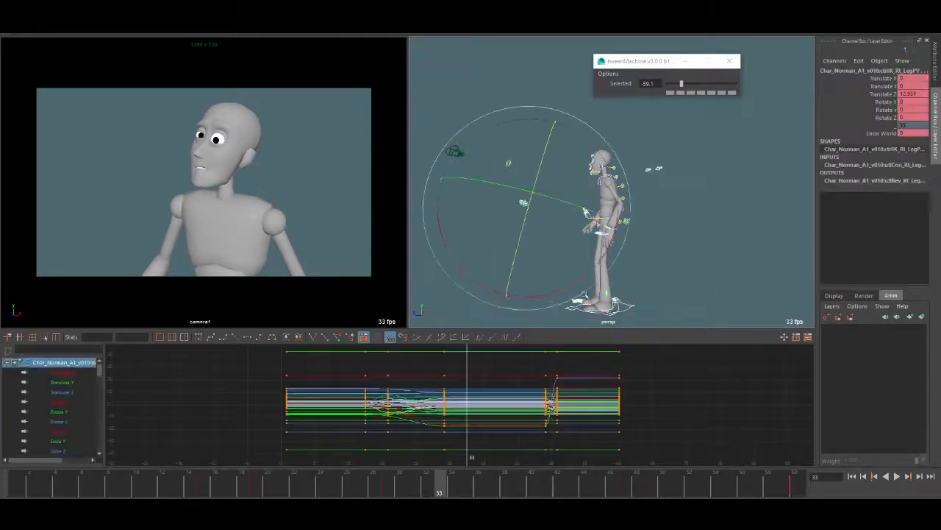
key("s")
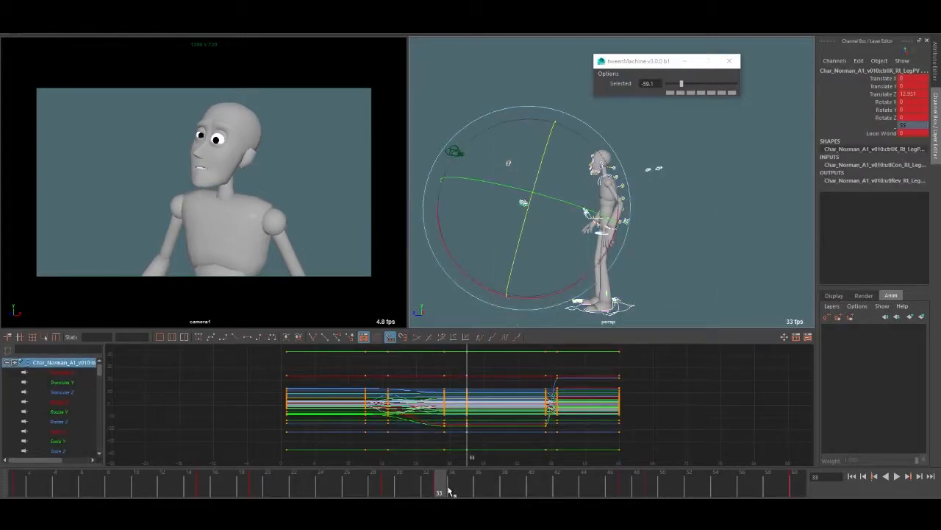
- At frame 29, tween the root and all spine controls to 89.8 with tweenMachine and play back the animation
left_click(386, 491)
scroll(610, 243, "up", 3)
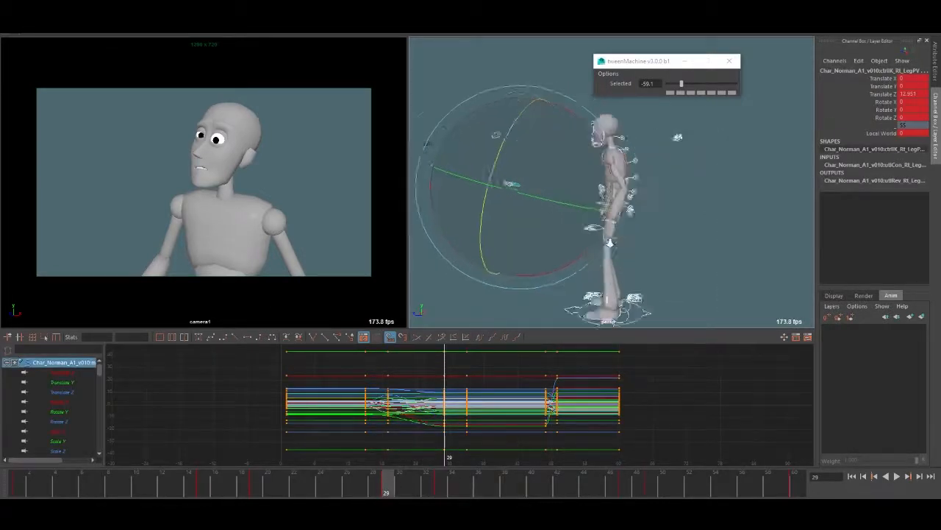
scroll(610, 243, "up", 2)
key("q")
left_click(594, 210)
left_click_drag(634, 211, 617, 214, "alt")
left_click(635, 217, "shift")
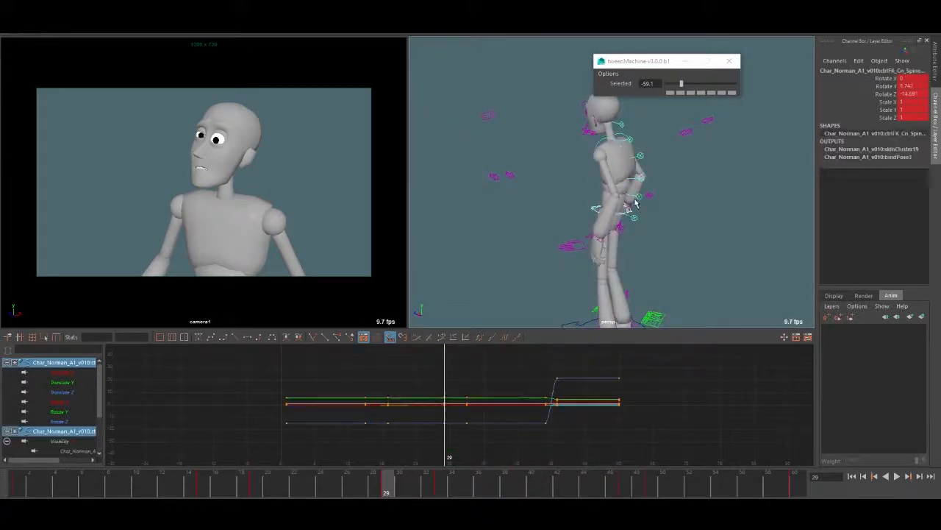
left_click(642, 196, "shift")
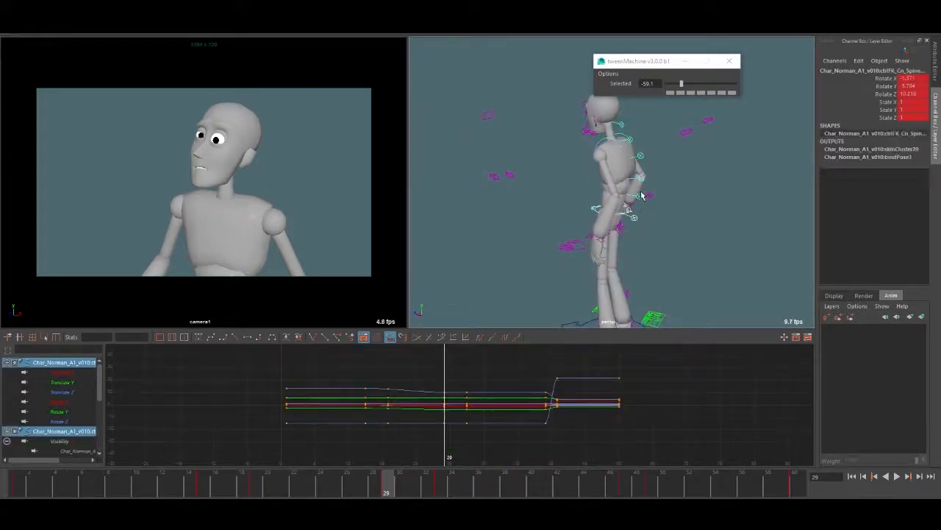
left_click(625, 131, "shift")
left_click_drag(624, 156, 624, 148, "alt")
left_click(621, 140, "shift")
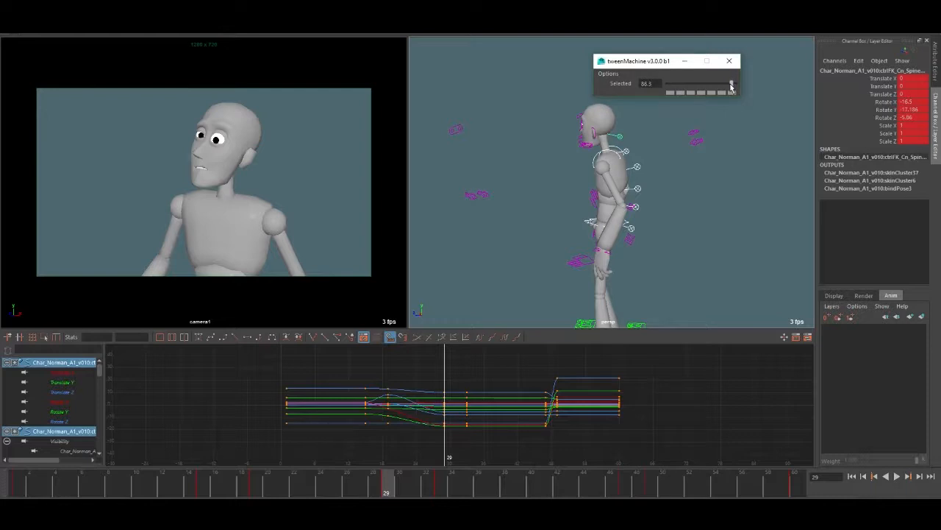
left_click_drag(732, 88, 730, 88)
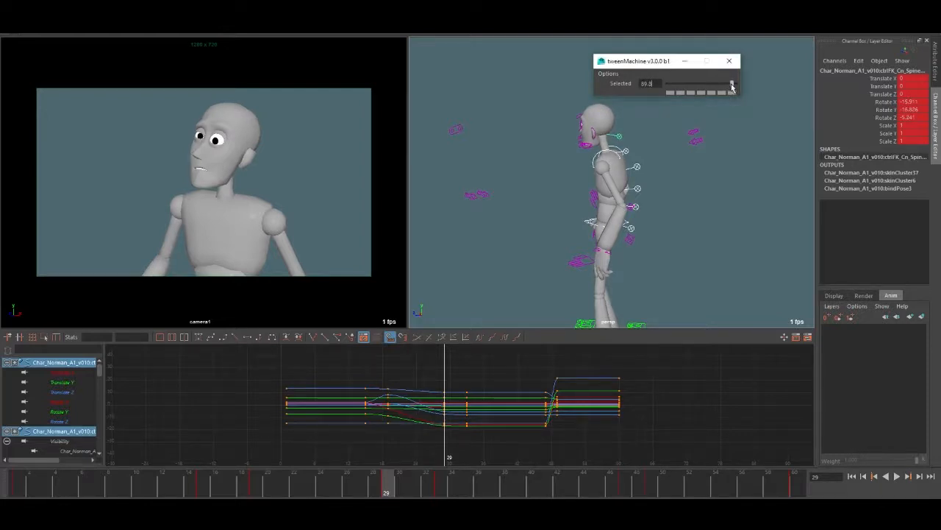
left_click(733, 87)
left_click(193, 490)
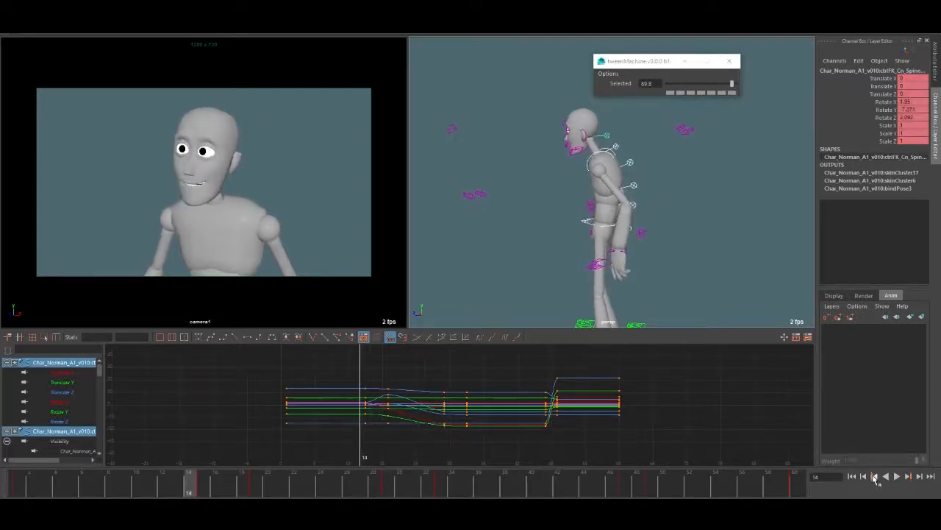
left_click(896, 476)
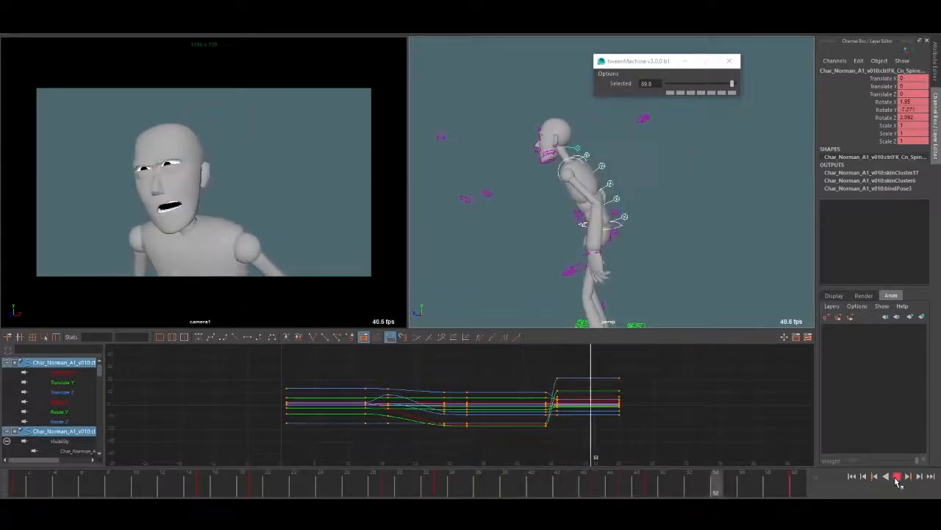
- Move the frame 29 keys of all the character's controls to frame 23 and play back the faster transition
left_click(707, 271)
scroll(691, 228, "down", 4)
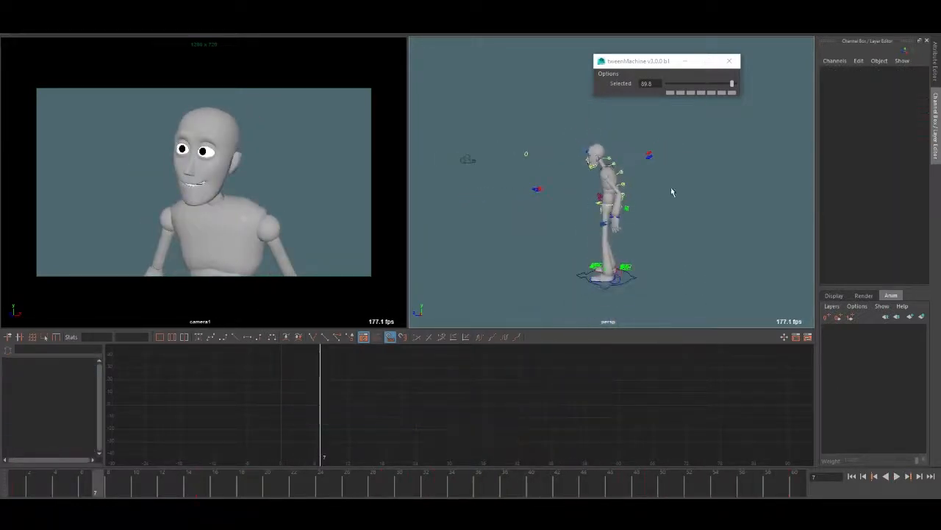
left_click_drag(708, 132, 506, 309)
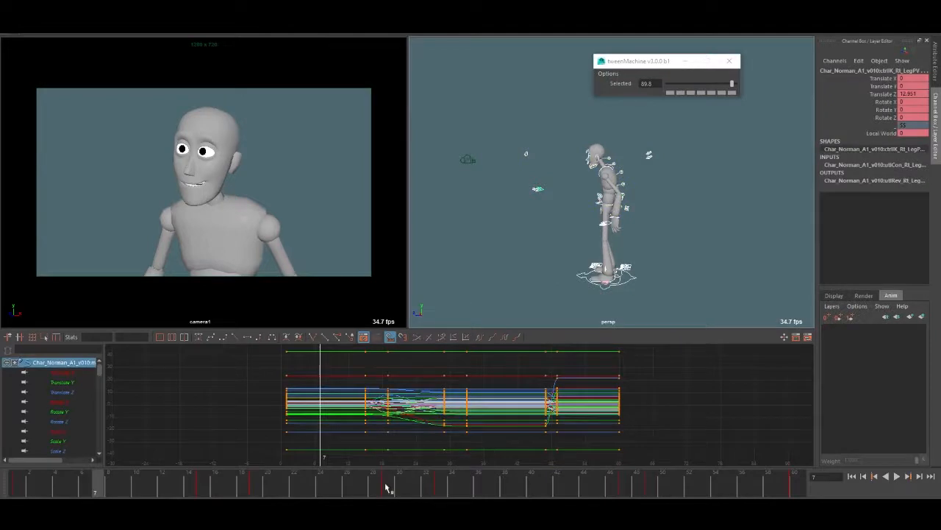
key("alt+v")
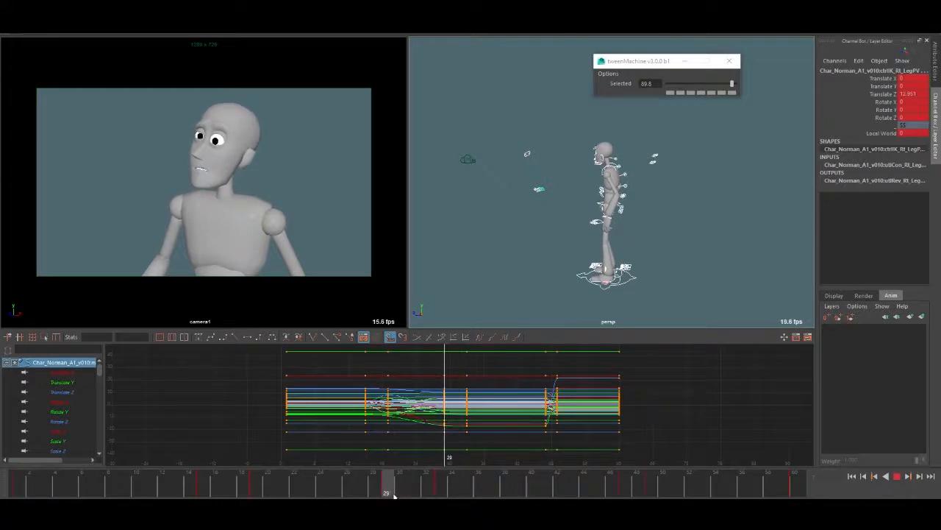
left_click_drag(388, 489, 313, 491)
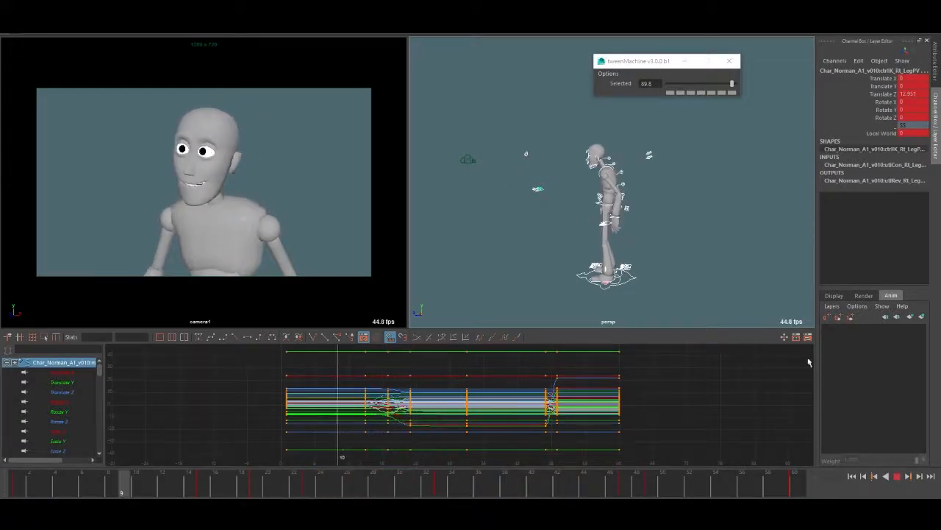
left_click(897, 477)
- At frame 23, tween all of the character's controls to 82.5 with tweenMachine and play back the result
left_click(305, 484)
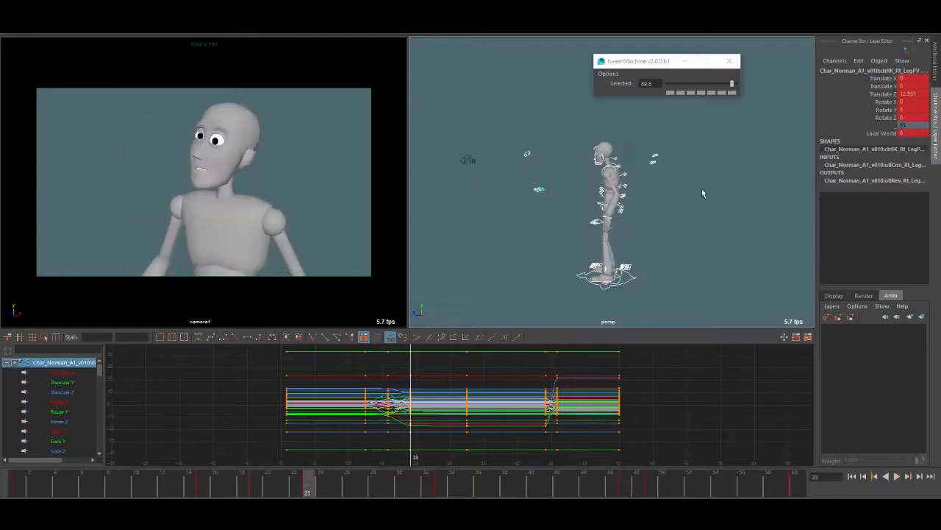
left_click(731, 86)
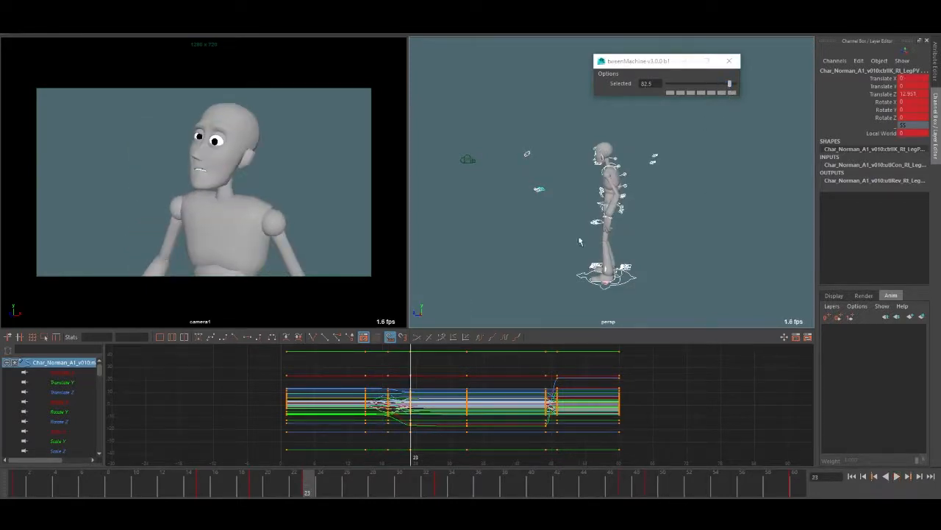
left_click(262, 479)
left_click(898, 477)
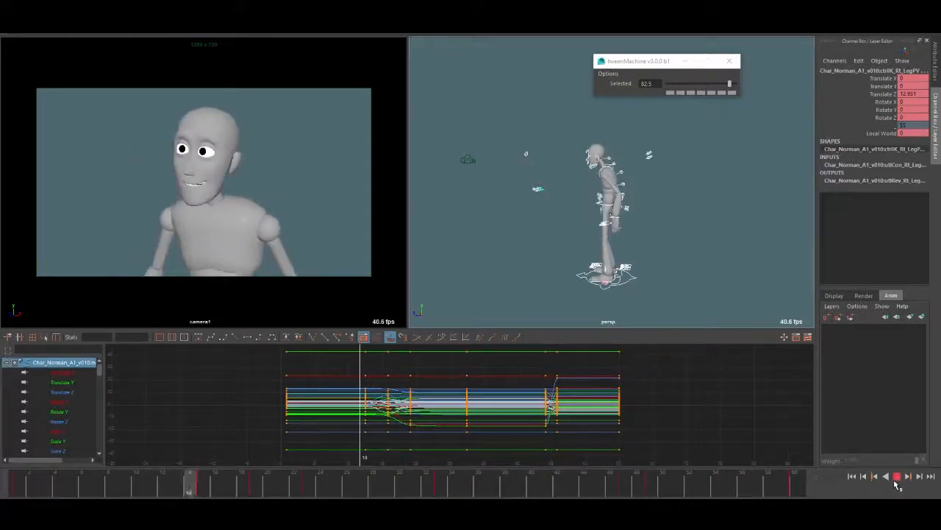
- Stop the playback and rotate the head control at frame 23 to refine the tilt of the head
left_click(897, 477)
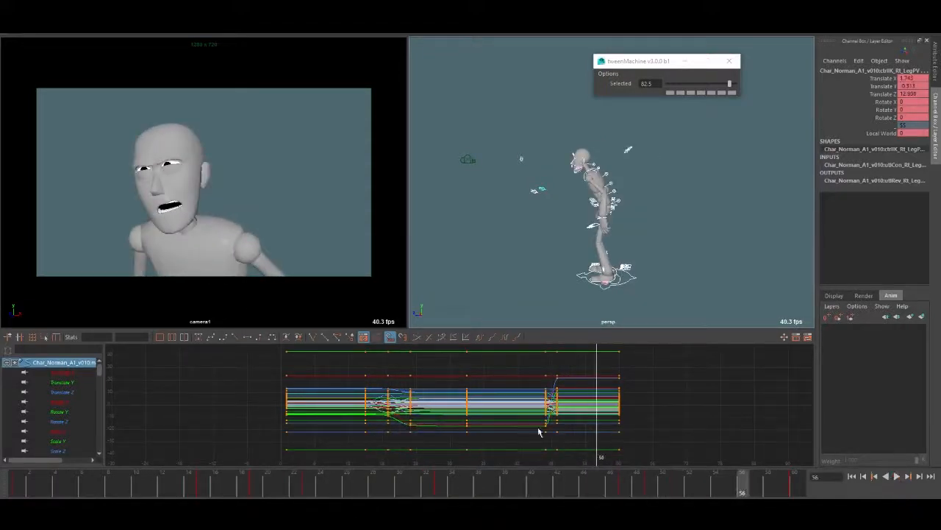
left_click(308, 490)
left_click(616, 163)
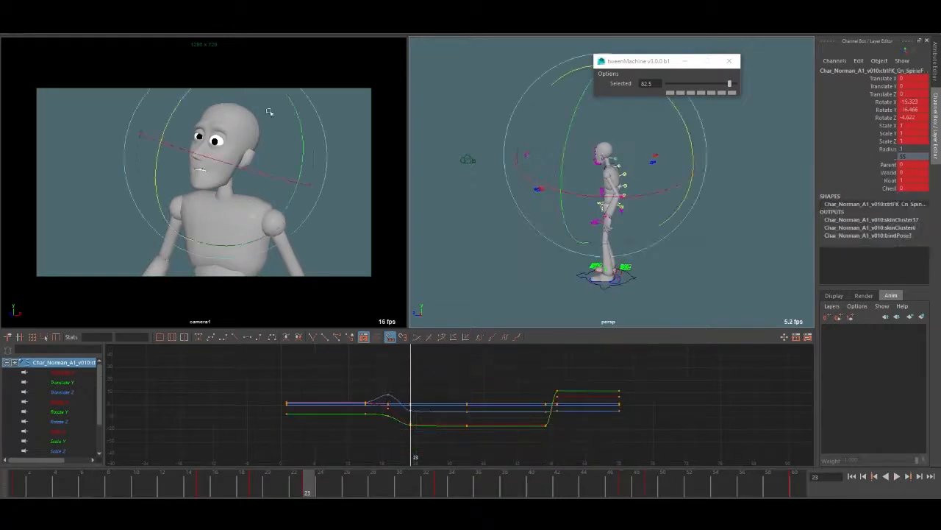
left_click_drag(185, 114, 180, 107)
key("q")
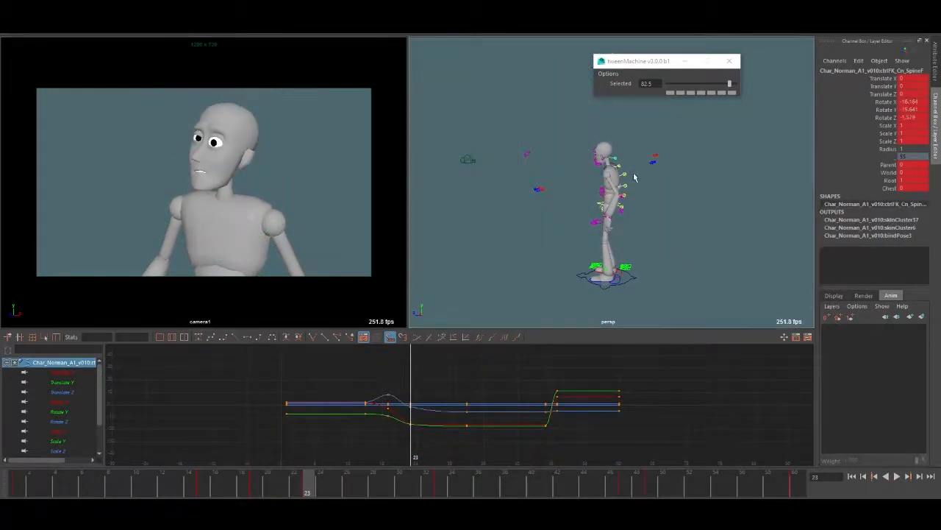
- Rotate the neck control at frame 23, scrub through the first transition and play back the result
left_click(620, 170)
key("e")
left_click_drag(198, 139, 194, 148)
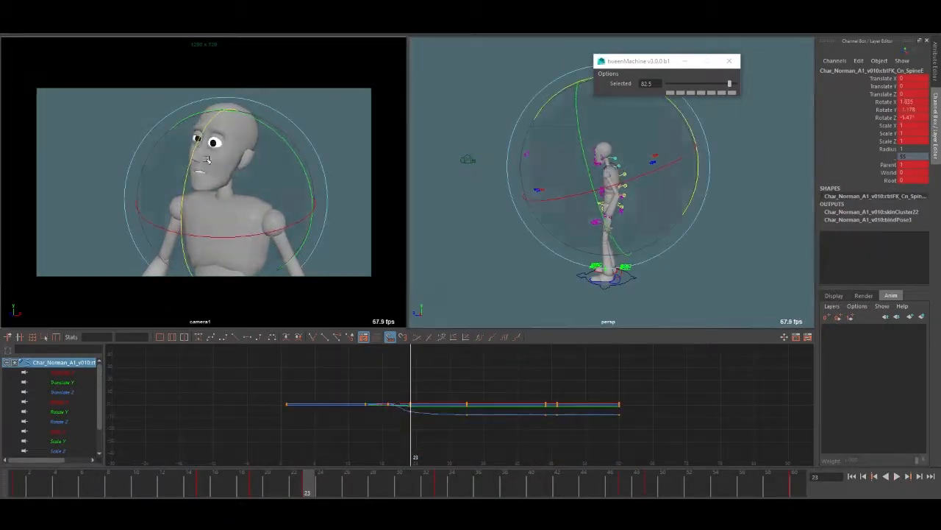
left_click_drag(300, 485, 97, 483)
left_click(899, 476)
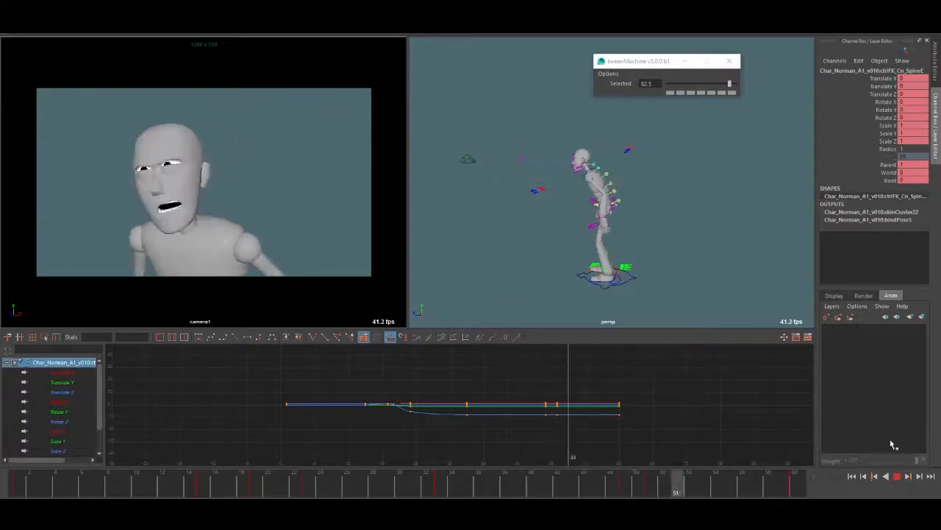
left_click(896, 475)
- Select all of the character's controls and set a key on them at frame 43
left_click(706, 222)
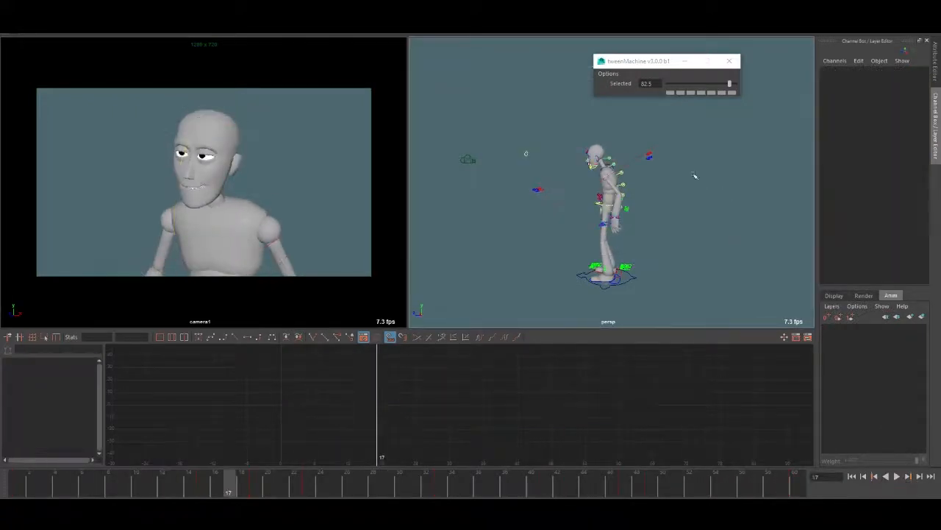
left_click_drag(685, 125, 508, 304)
left_click_drag(649, 489, 621, 496)
key("s")
- At frame 47, tween the root and all spine controls to -76.6 with tweenMachine
key("e")
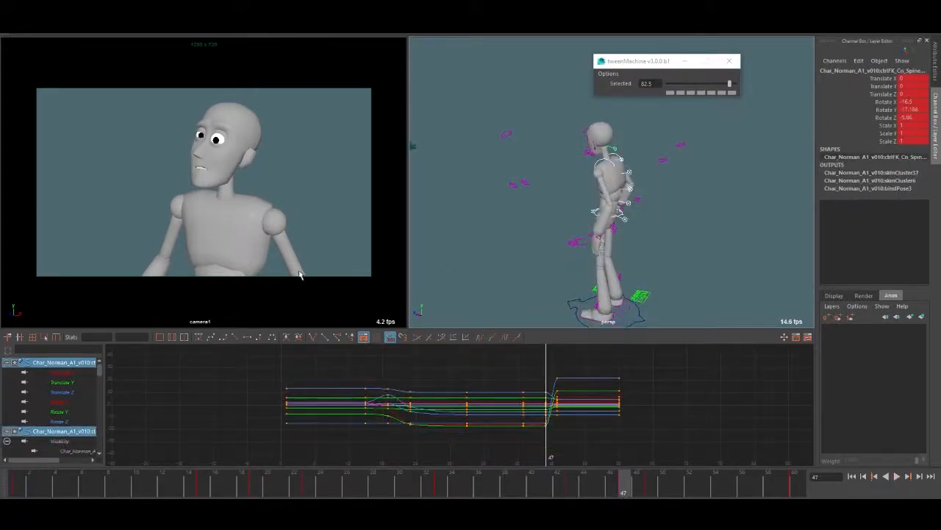
key(".")
key(".")
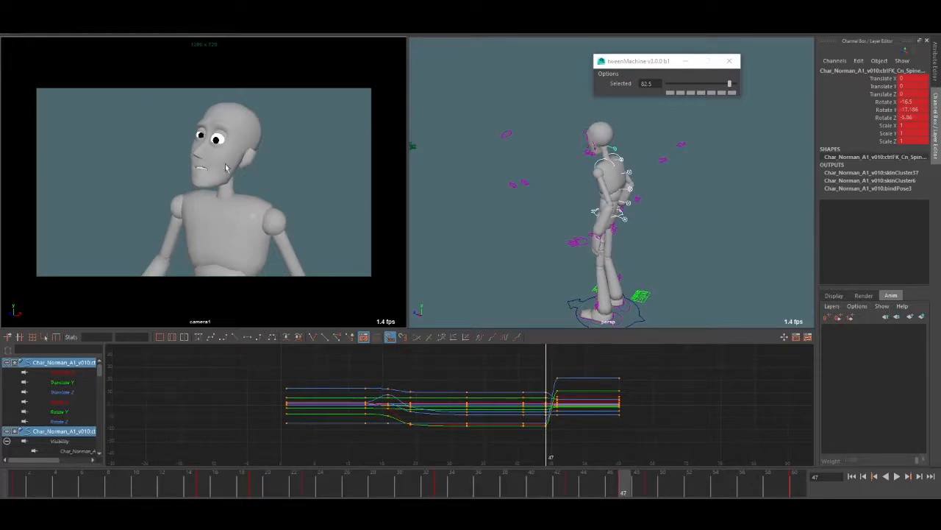
key(".")
left_click_drag(676, 87, 676, 89)
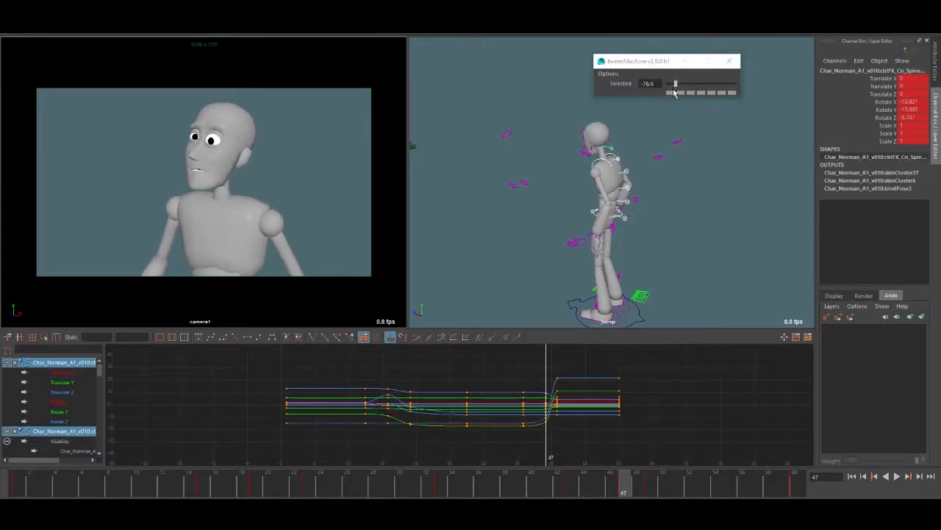
- Raise the root control slightly at frame 47 and play back the second transition
left_click(610, 223)
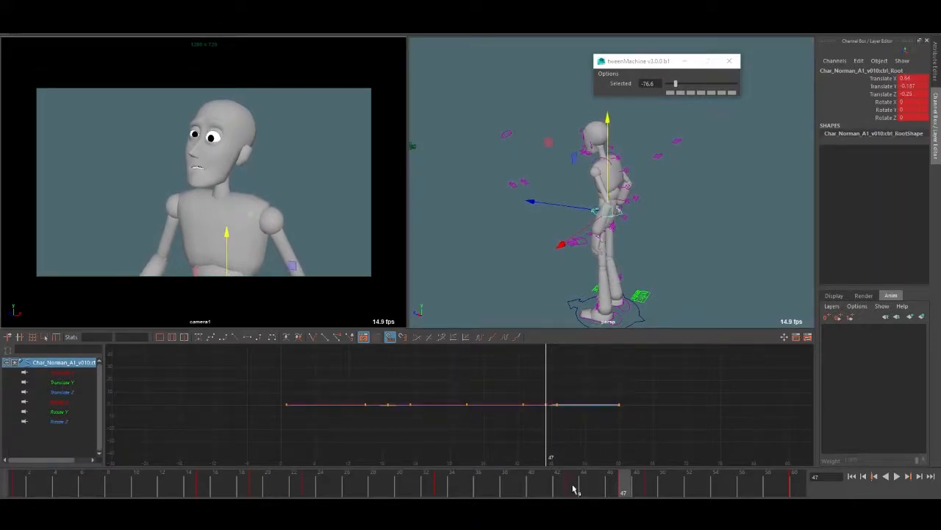
key("alt+v")
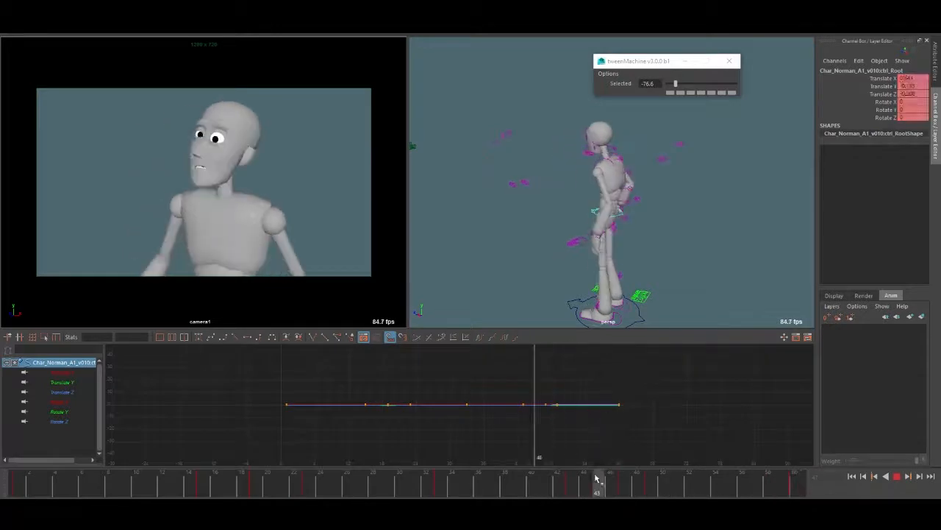
mouse_move(597, 478)
left_mouse_down()
mouse_move(589, 488)
mouse_move(683, 487)
mouse_move(624, 488)
left_mouse_up()
- Rotate the head control at frame 47 to adjust the breakdown and play back the motion
left_click(614, 153)
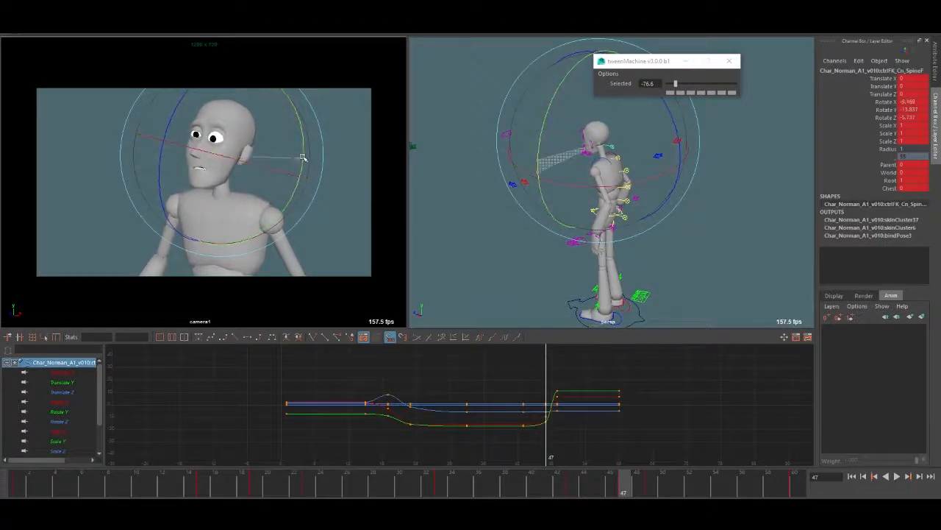
left_click_drag(303, 154, 304, 151)
key("alt+v")
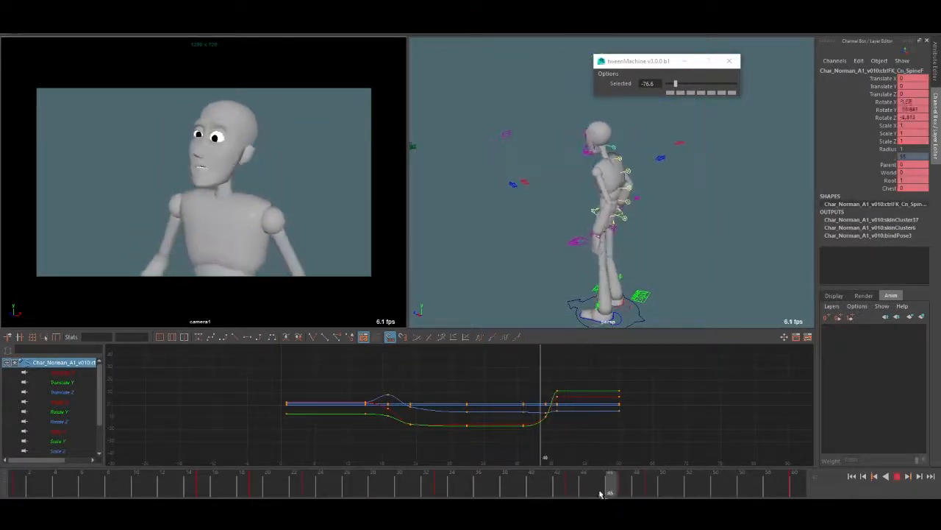
key("alt+v")
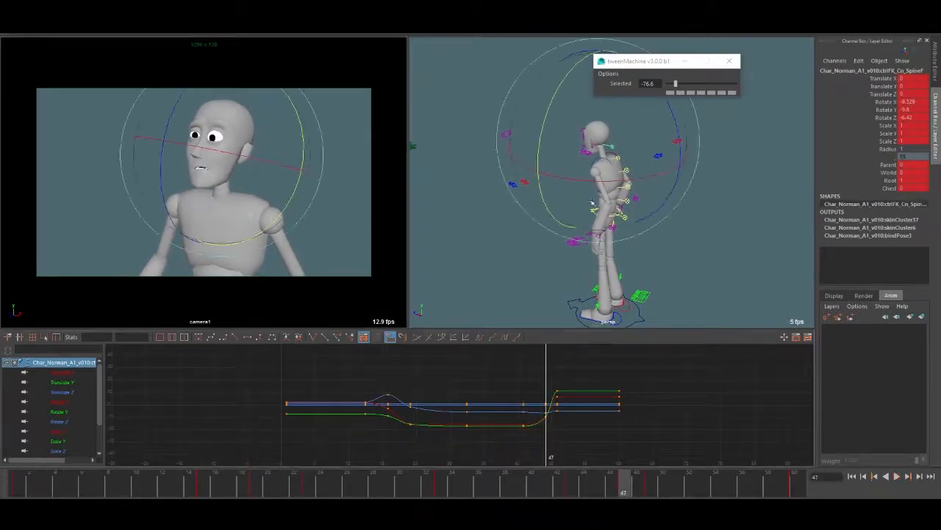
- At frame 47, set Up Lid UD to -0.5 on the right eye and -2.2 on the left eye
left_click_drag(547, 176, 647, 187, "alt")
right_click_drag(574, 184, 617, 184, "alt")
middle_click_drag(617, 184, 639, 168, "alt")
left_click(639, 169)
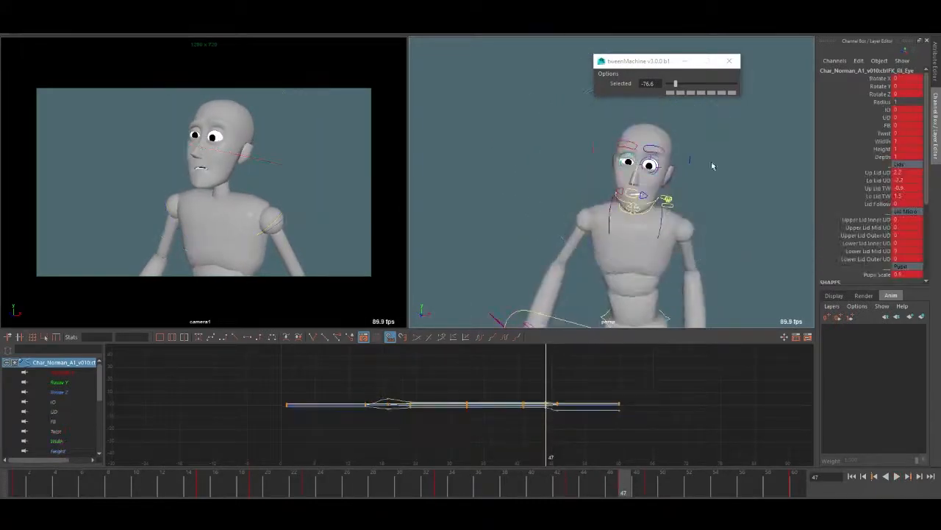
left_click(875, 172)
middle_click_drag(706, 187, 670, 187)
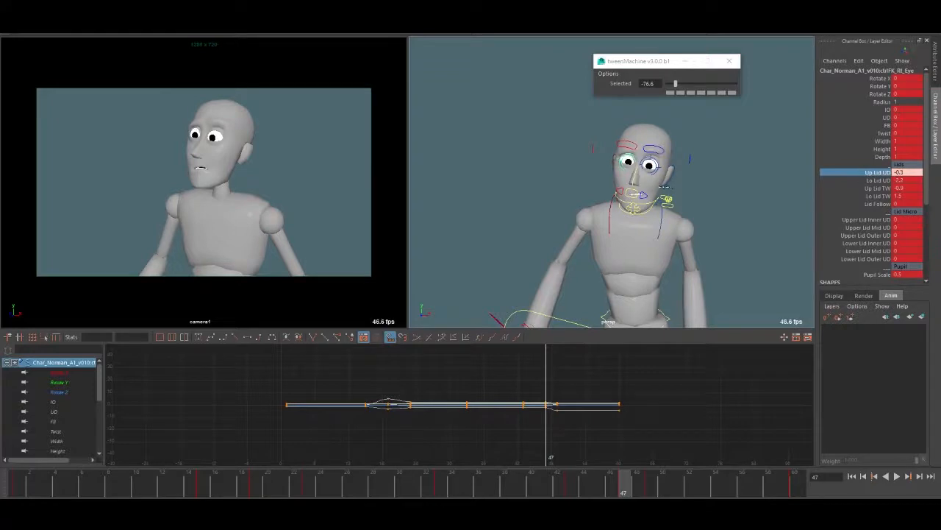
left_click(653, 167)
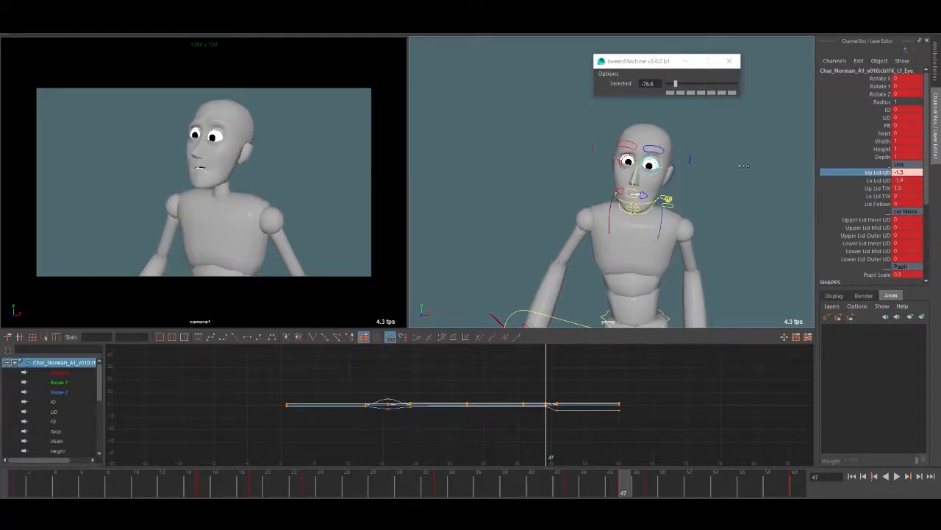
- Set the right eye's Lo Lid UD to 0.1 and raise the left eye's Lo Lid UD at frame 47
left_click(628, 162)
left_click(875, 180)
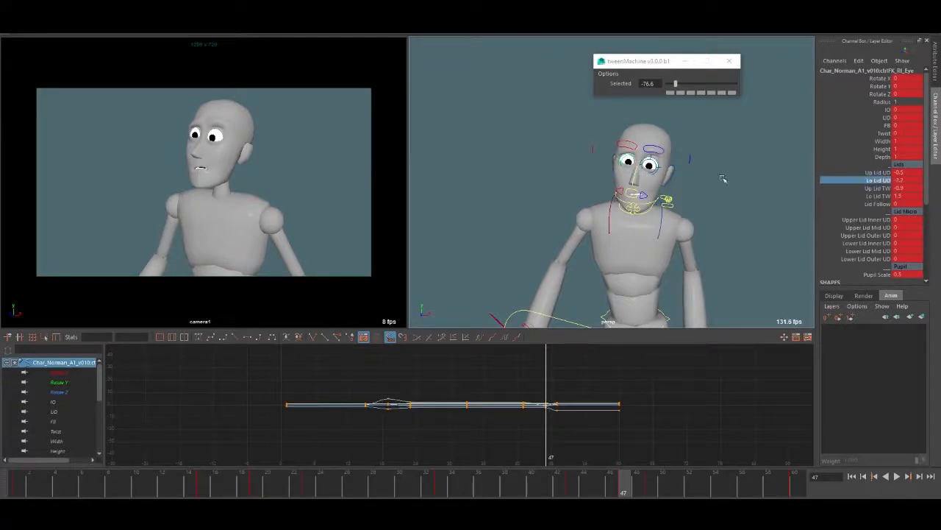
middle_click_drag(723, 178, 714, 178)
left_click(833, 187)
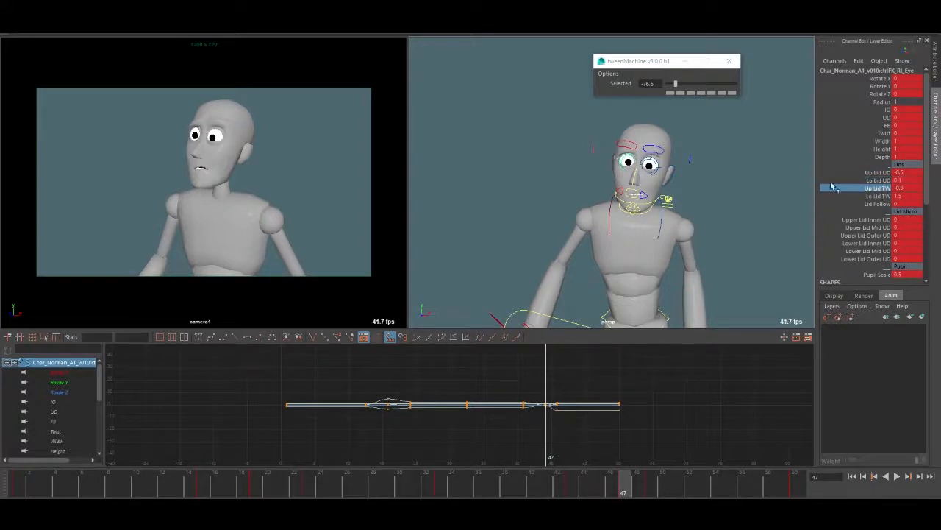
left_click(651, 166)
left_click(872, 180)
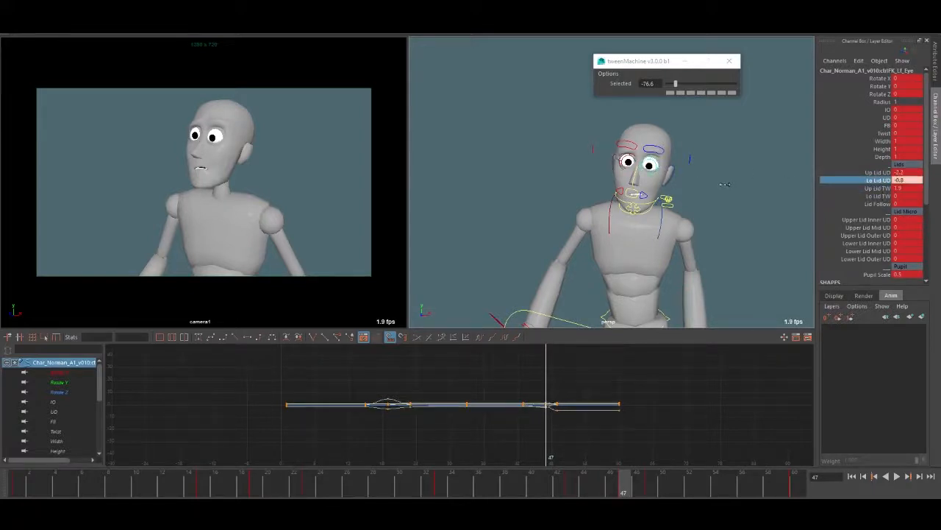
- On the right brow at frame 47, set Brow All UD to -0.3 and Brow Mid UD to 4, and raise Brow Outer UD
left_click(626, 147)
left_click(883, 78)
middle_click_drag(687, 154, 680, 154)
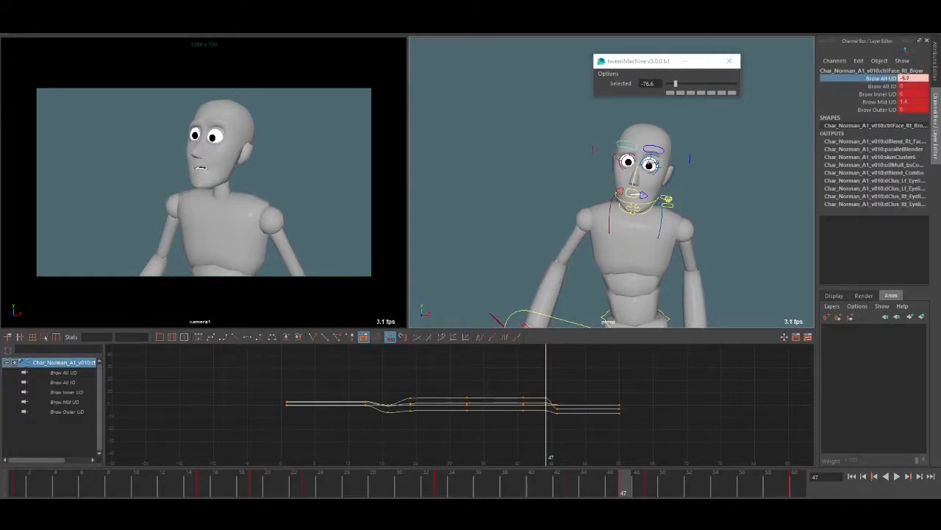
left_click_drag(882, 102, 883, 109)
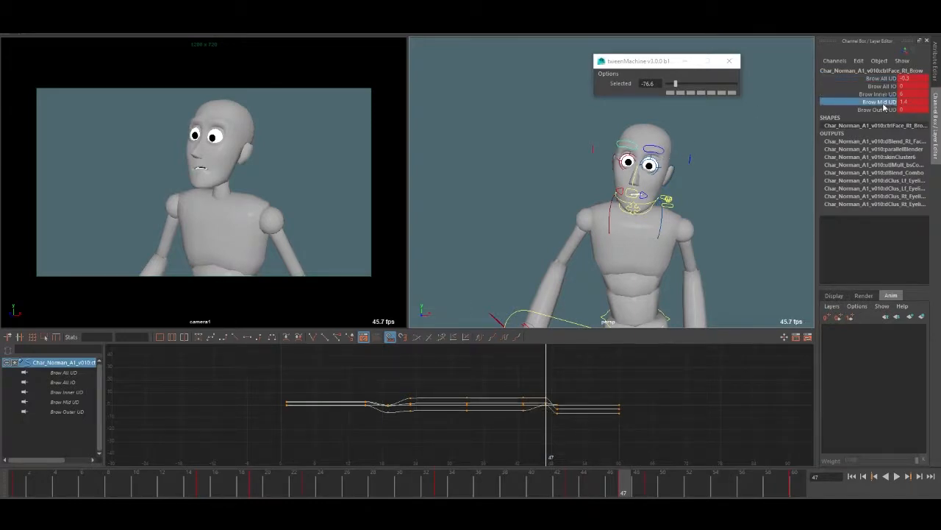
middle_click_drag(595, 182, 706, 144)
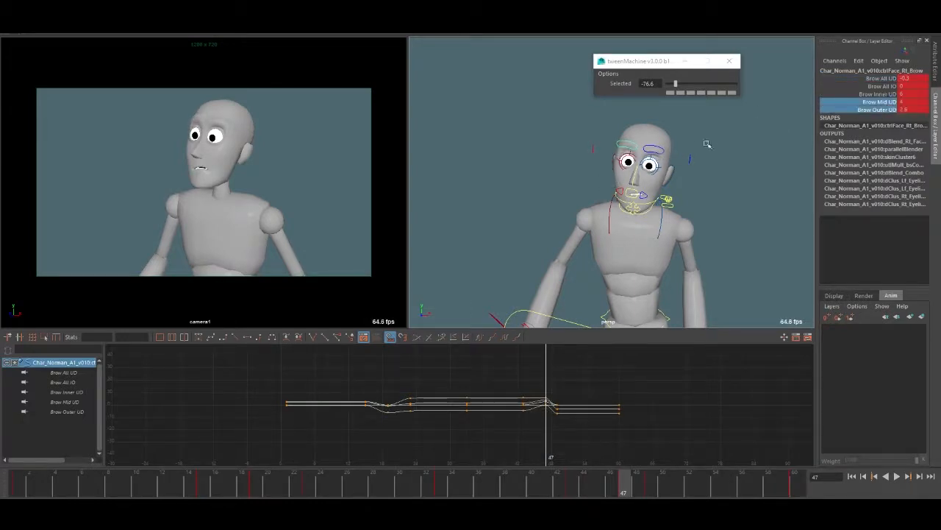
- Set the left brow's Brow Inner UD to 3.4 and Brow Mid UD to 4.3 at frame 47, and play back the animation
left_click(665, 152)
left_click(878, 94)
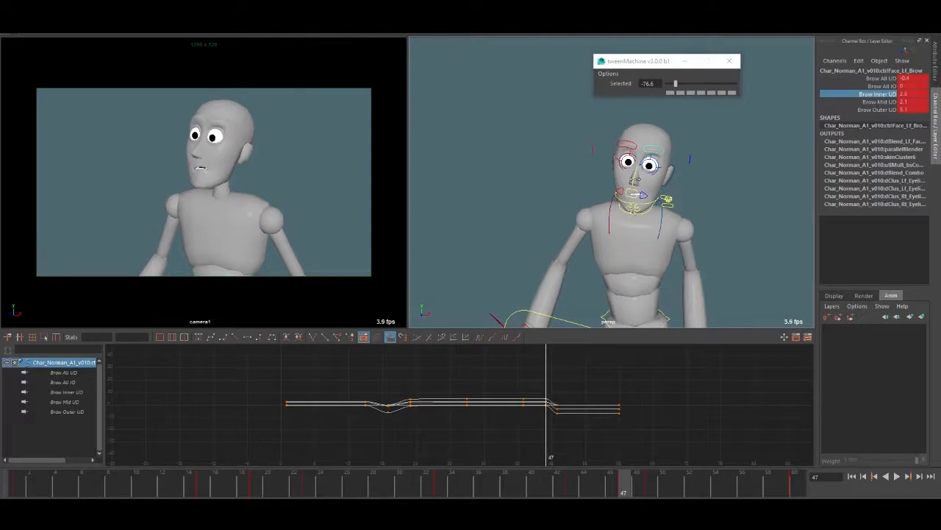
left_click(879, 102)
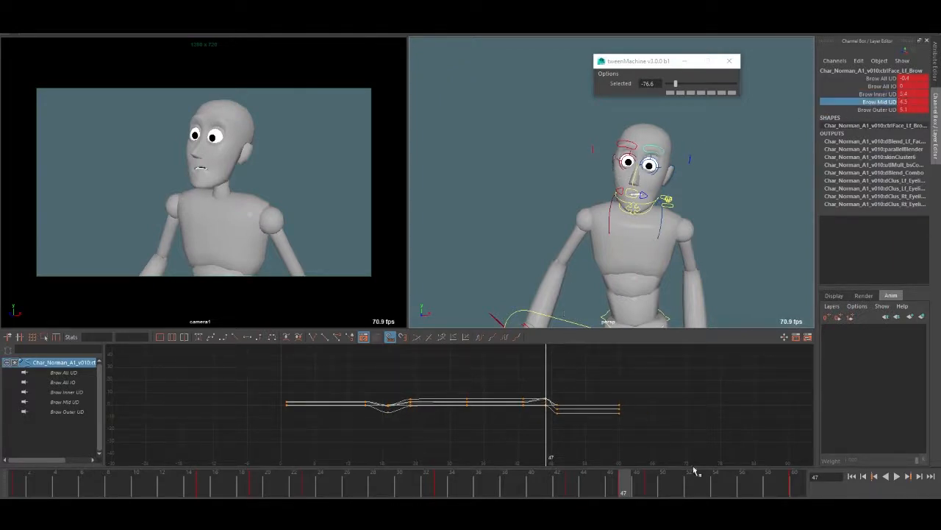
key("alt+v")
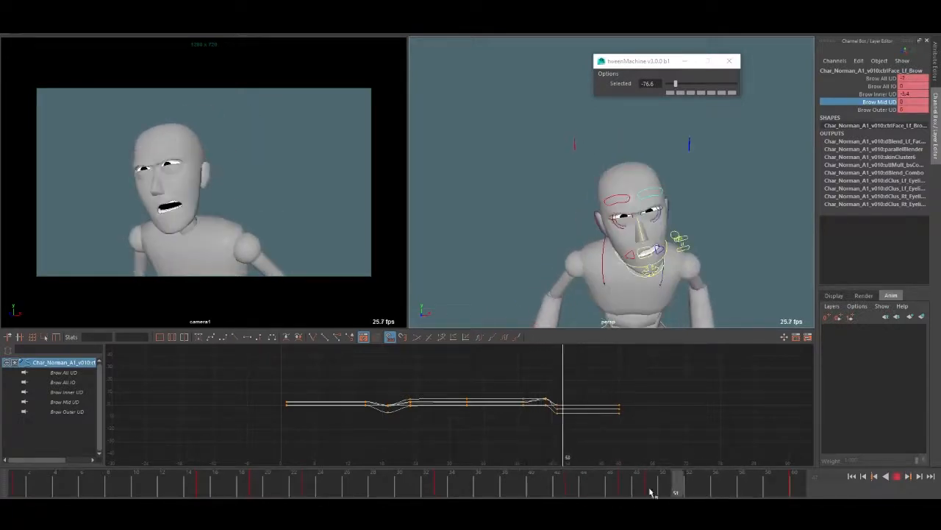
key("alt+v")
- Select all of the character's controls and set a key on them at frame 53
scroll(755, 259, "down", 5)
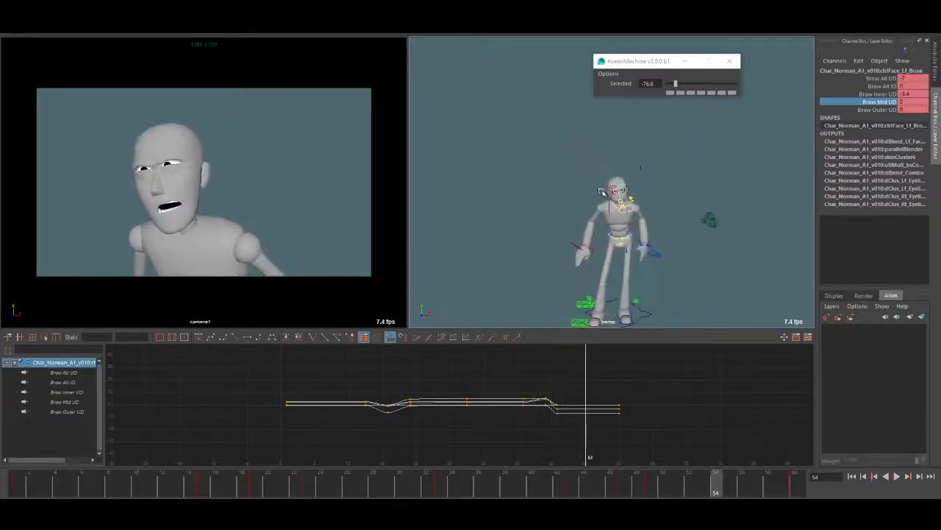
left_click_drag(755, 260, 581, 221, "alt")
left_click_drag(542, 145, 620, 317)
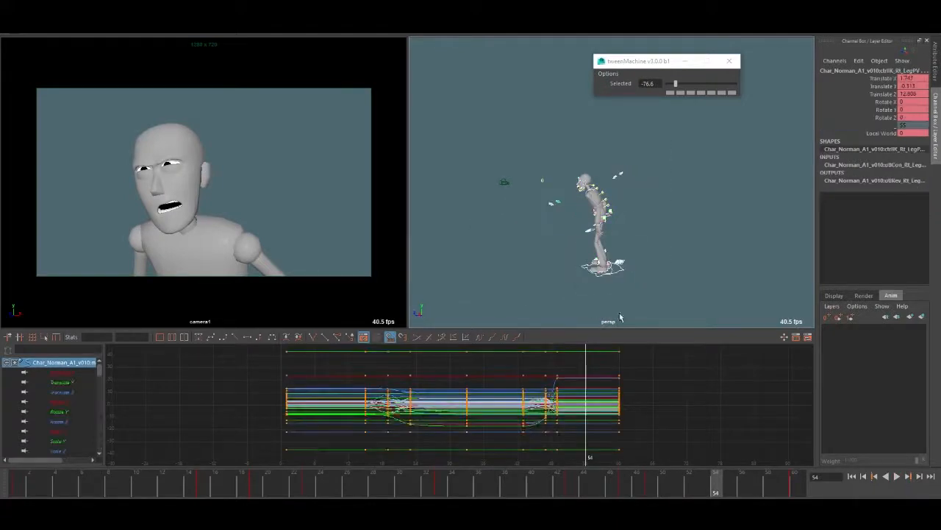
left_click(650, 496)
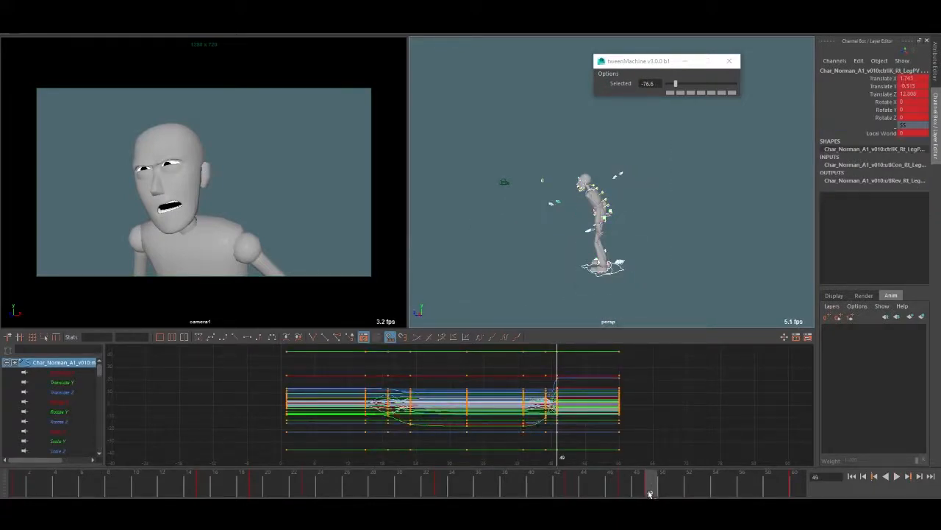
left_click_drag(650, 494, 676, 489)
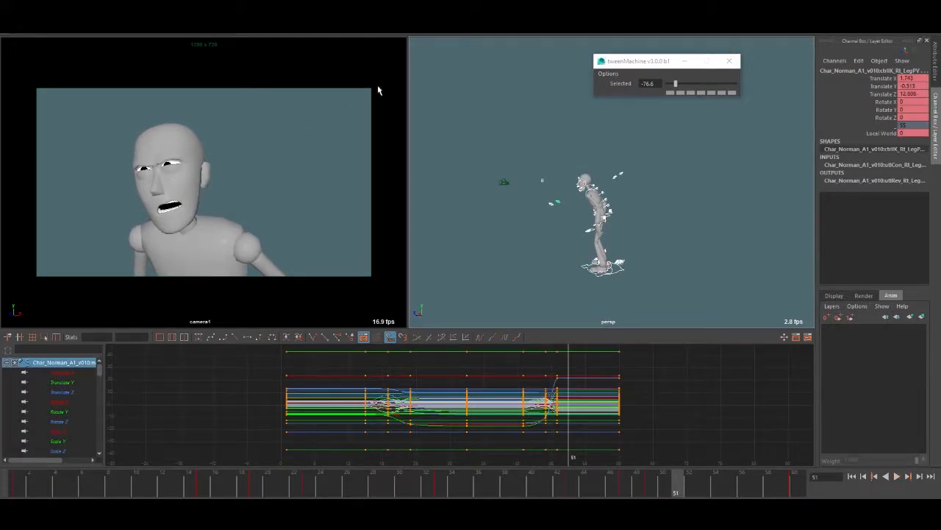
left_click(653, 492)
key("alt+v")
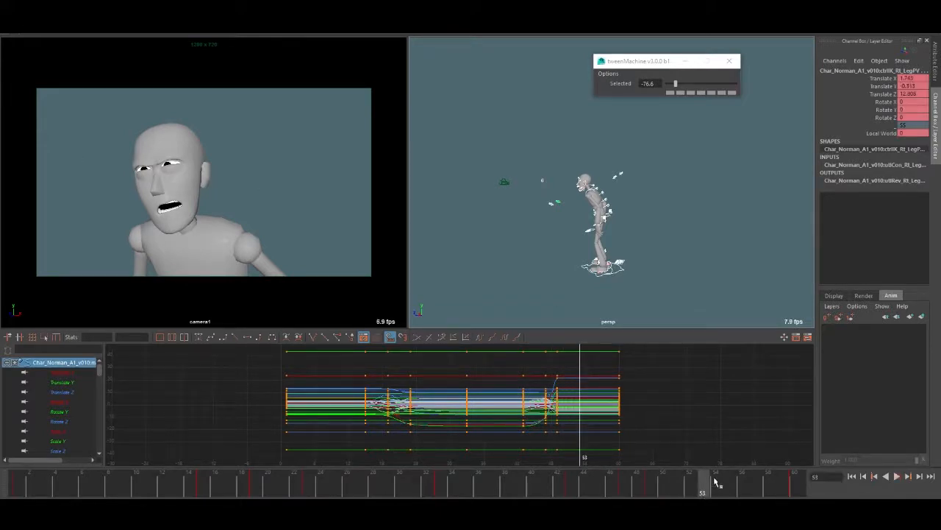
- At frame 49, tween the root and all spine controls to 89.8 with tweenMachine
scroll(617, 202, "up", 5)
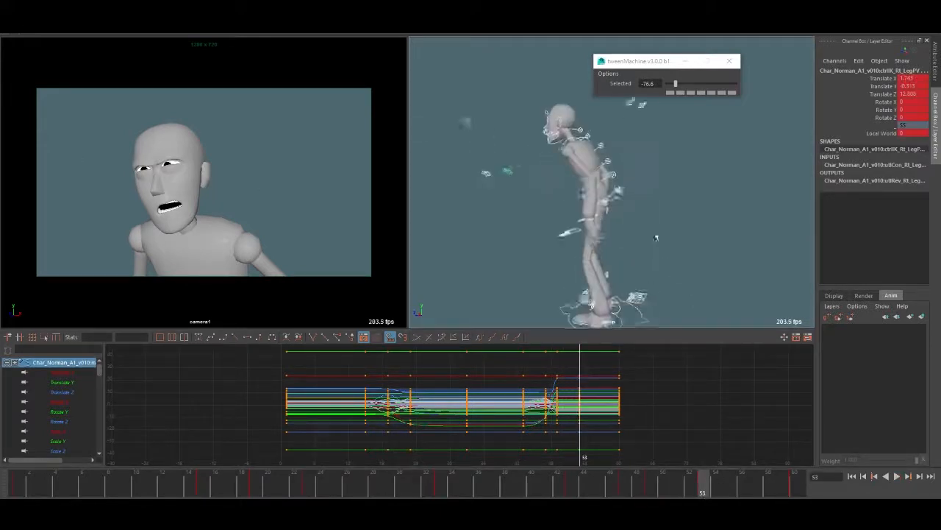
left_click(617, 197)
left_click(609, 159)
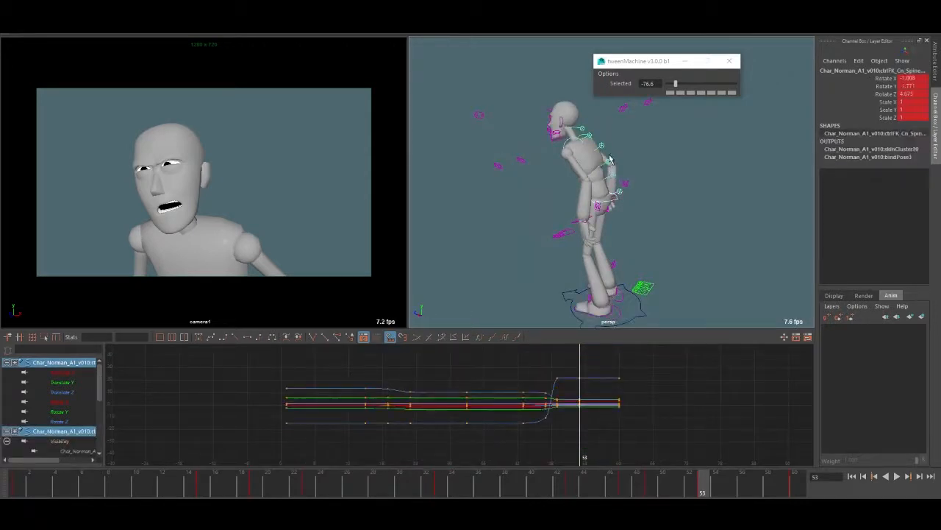
mouse_move(617, 183)
left_mouse_down("alt")
mouse_move(645, 184)
mouse_move(626, 186)
left_mouse_up("alt")
left_click(652, 485)
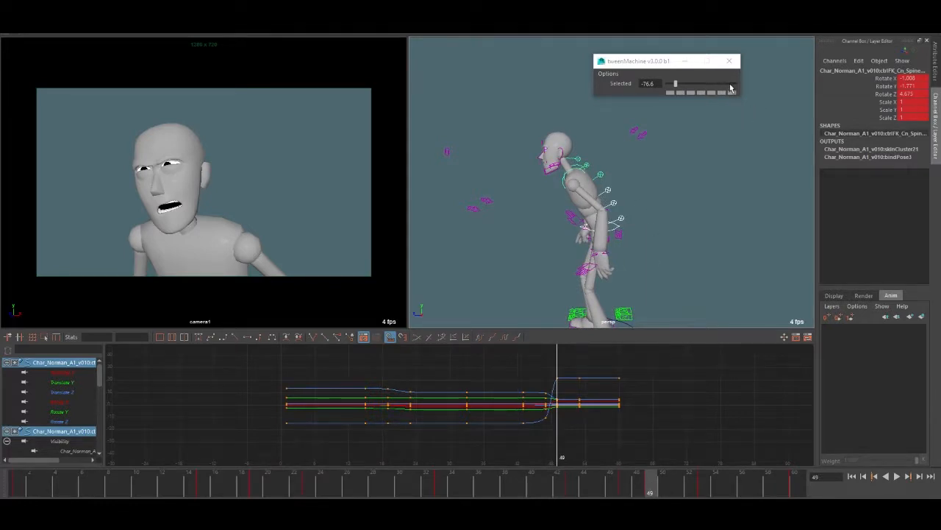
left_click_drag(730, 87, 729, 90)
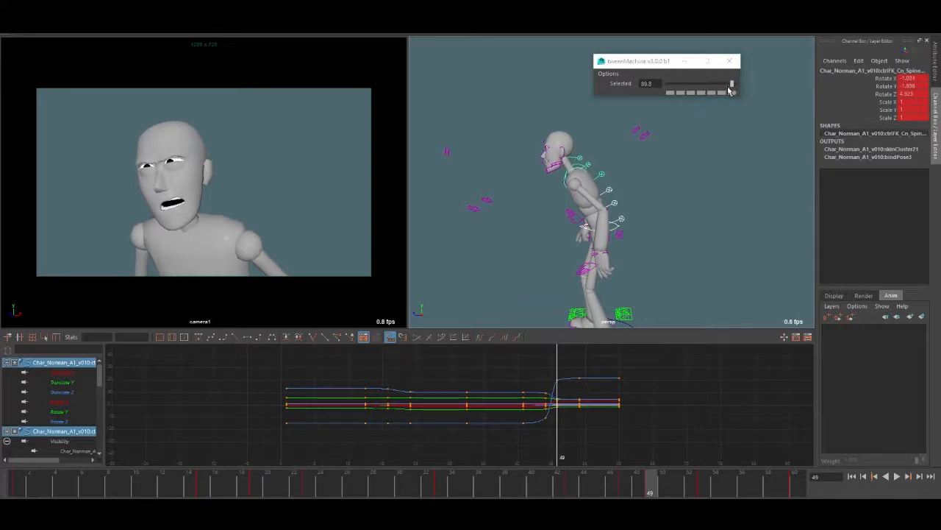
- Play back the animation and lower the root control at frame 49 to a Translate Y of about -0.65
key("alt+v")
left_click(613, 232)
left_click(607, 230)
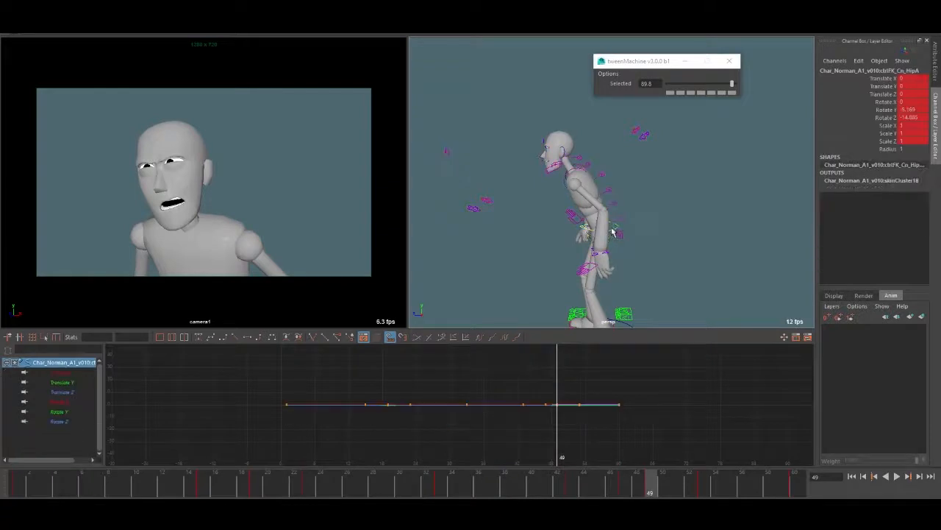
key("w")
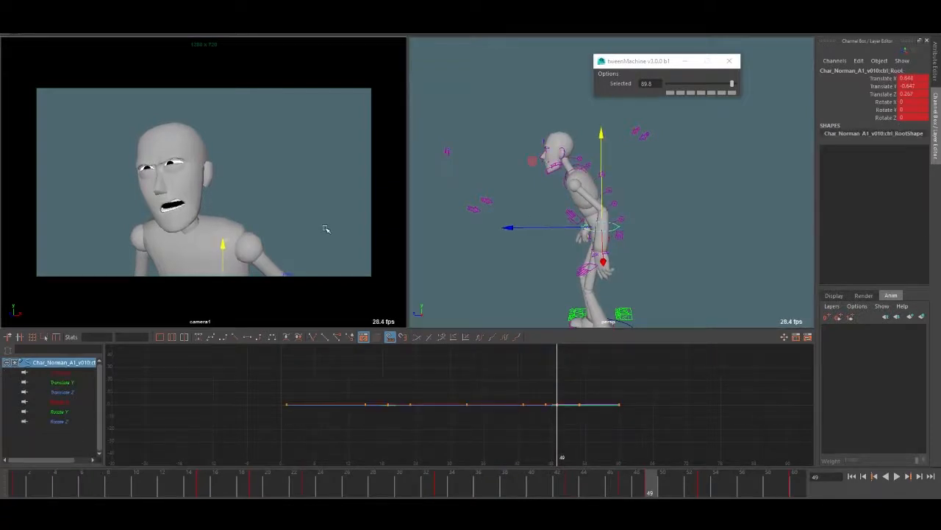
left_click_drag(620, 493, 652, 492)
- At frame 49, slightly rotate the two uppermost spine controls at the neck and head, and play back the animation
left_click(588, 169)
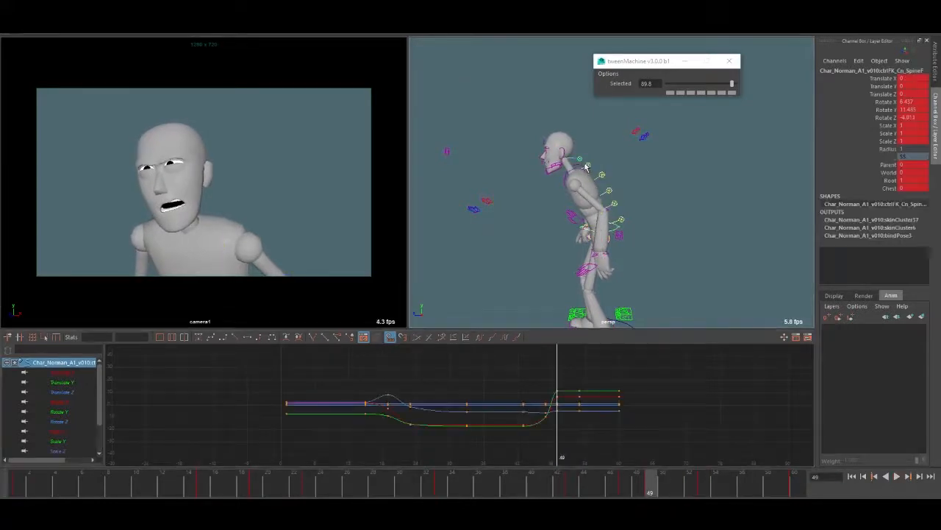
key("e")
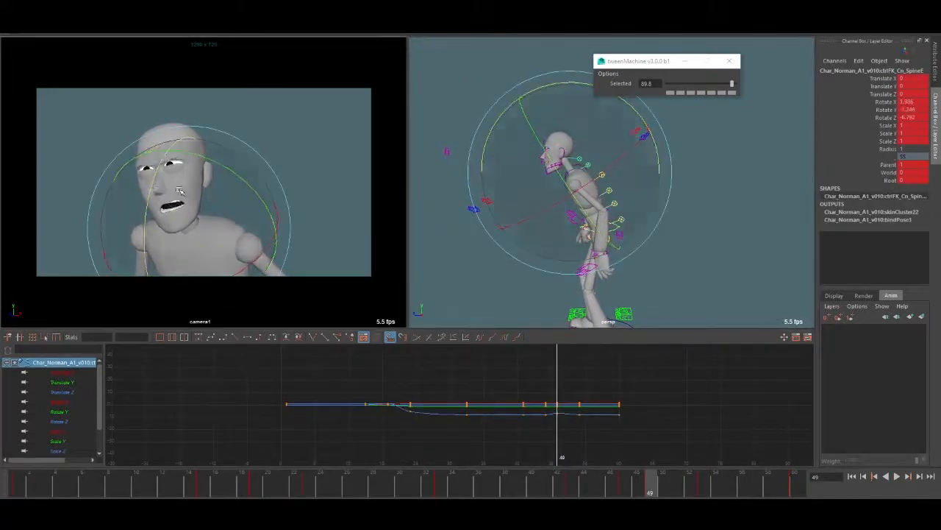
mouse_move(151, 186)
left_mouse_down()
mouse_move(136, 195)
mouse_move(145, 181)
left_mouse_up()
left_click_drag(613, 483, 479, 484)
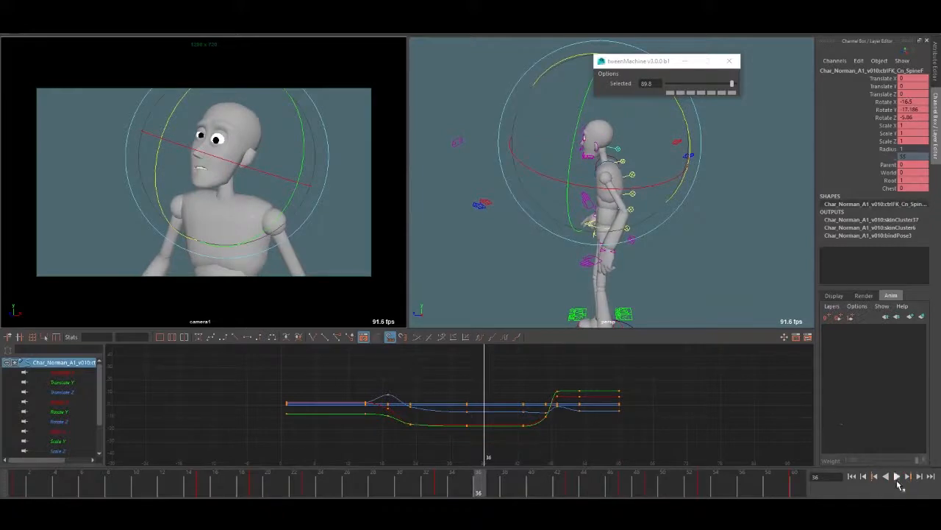
left_click(898, 478)
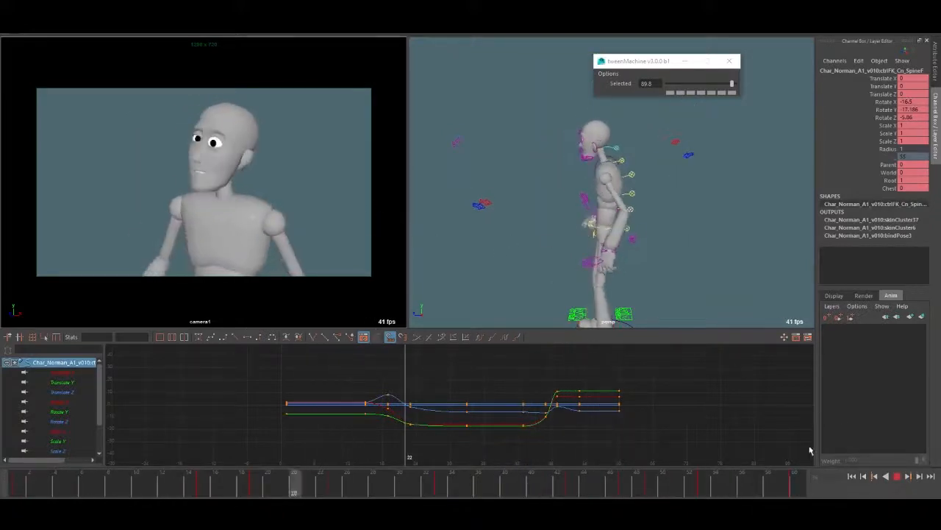
left_click(898, 476)
- Select all of the character's controls and shift their keys at frames 49 and 53 one frame later, to 50 and 54
scroll(647, 223, "down", 3)
left_click(703, 156)
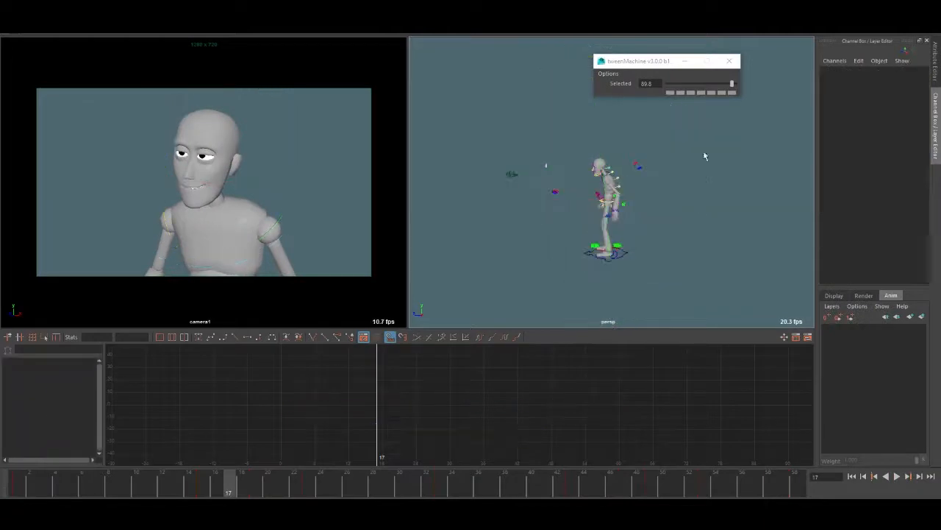
left_click_drag(702, 130, 534, 304)
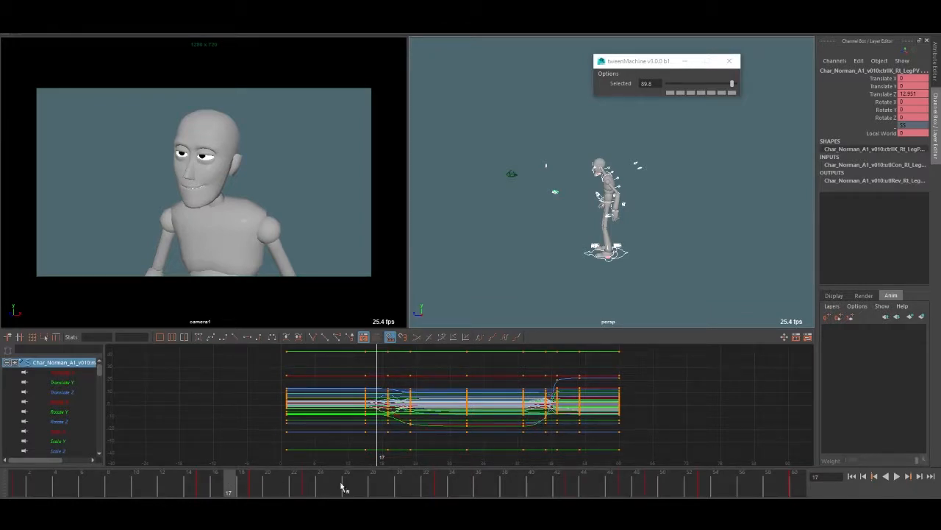
left_click(637, 491)
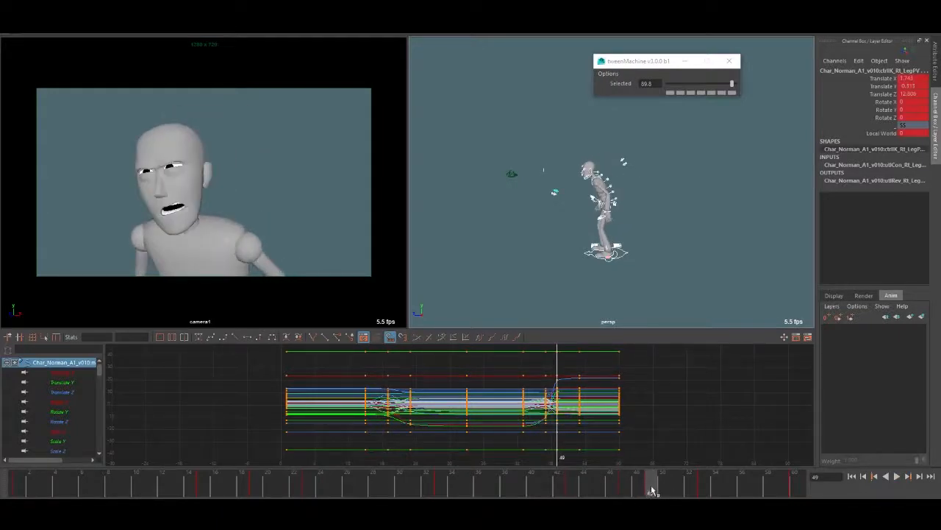
left_click_drag(652, 490, 693, 491, "shift")
- Shift all controls' keys at frames 43 and 47 one frame earlier, to 42 and 46, and play back the animation
left_click(570, 492)
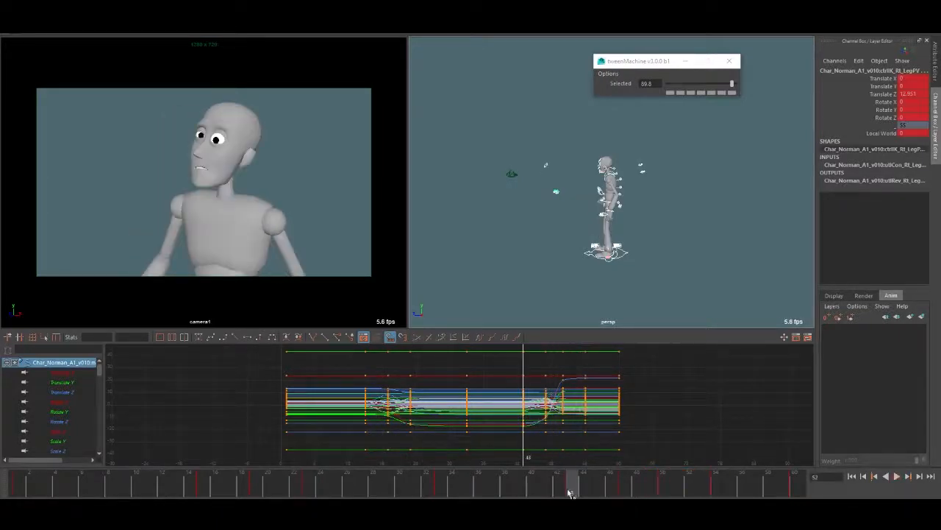
left_click_drag(622, 491, 591, 492, "shift")
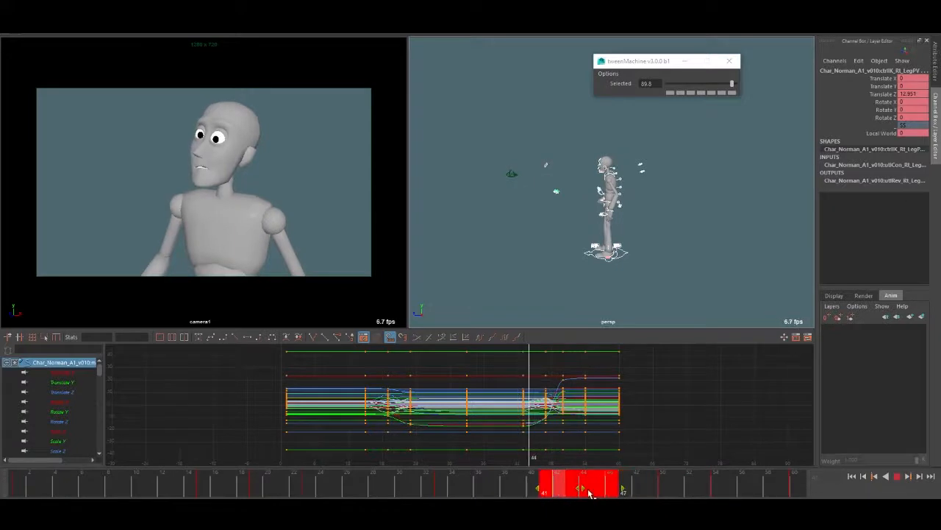
left_click(504, 479)
key("alt+v")
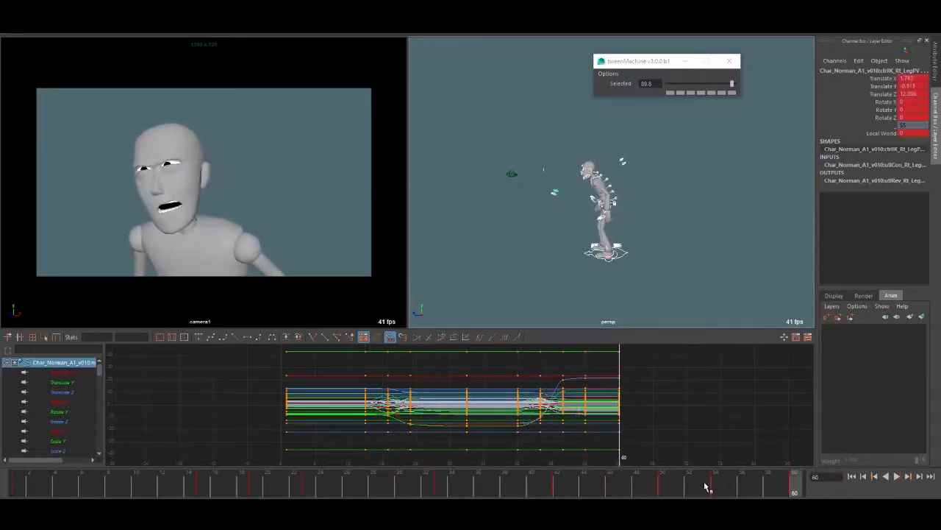
- Set a key on all of the character's controls at frame 21
left_click_drag(705, 487, 309, 492)
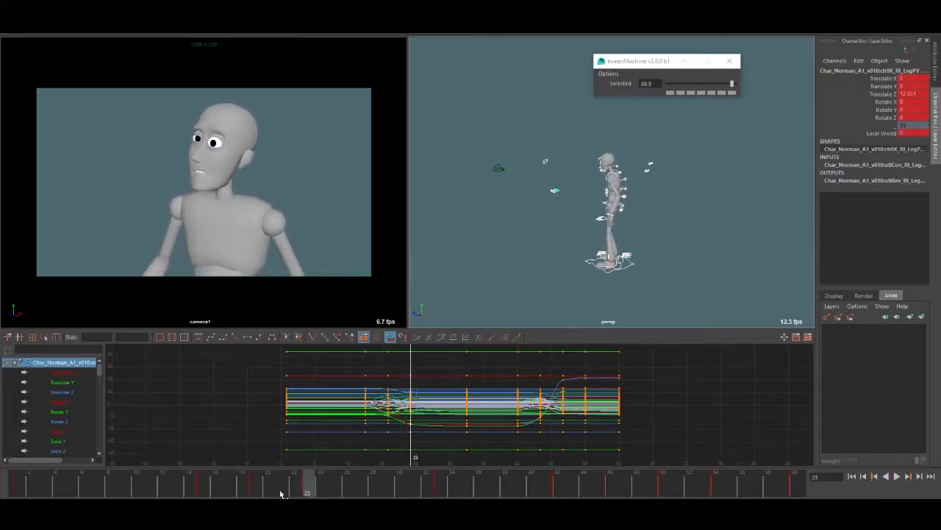
left_click(280, 493)
left_click_drag(580, 213, 600, 189, "alt")
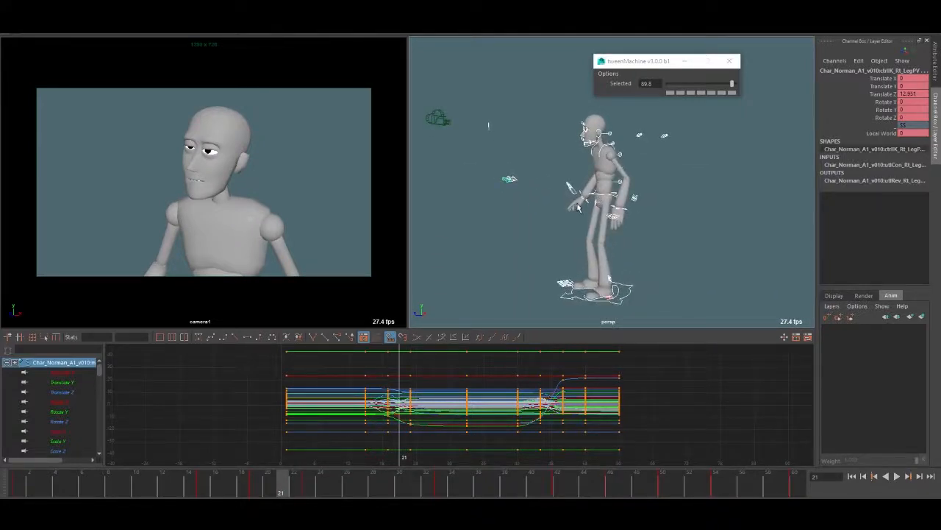
left_click_drag(578, 209, 567, 224, "alt")
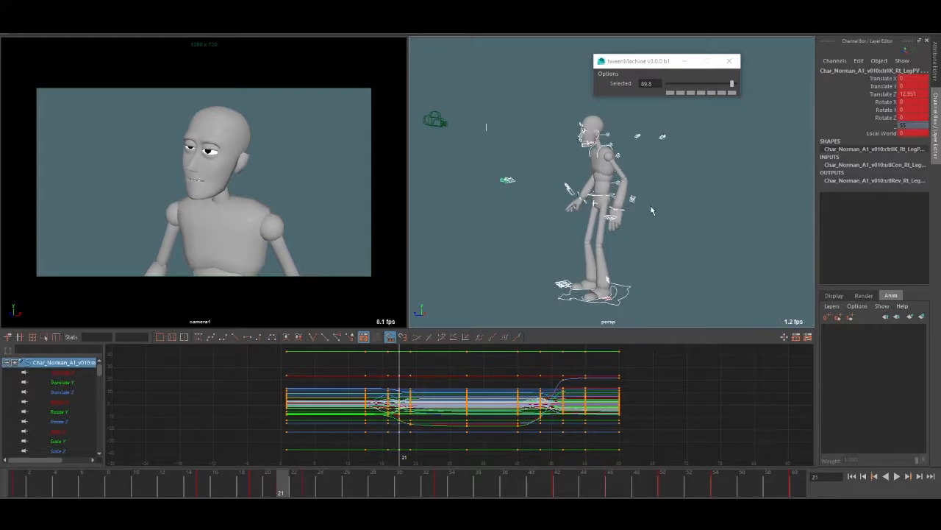
left_click_drag(652, 210, 634, 227, "alt")
- At frame 21, tween the root and all spine controls to -33 with tweenMachine, and scrub through the transition
left_click_drag(626, 105, 586, 208)
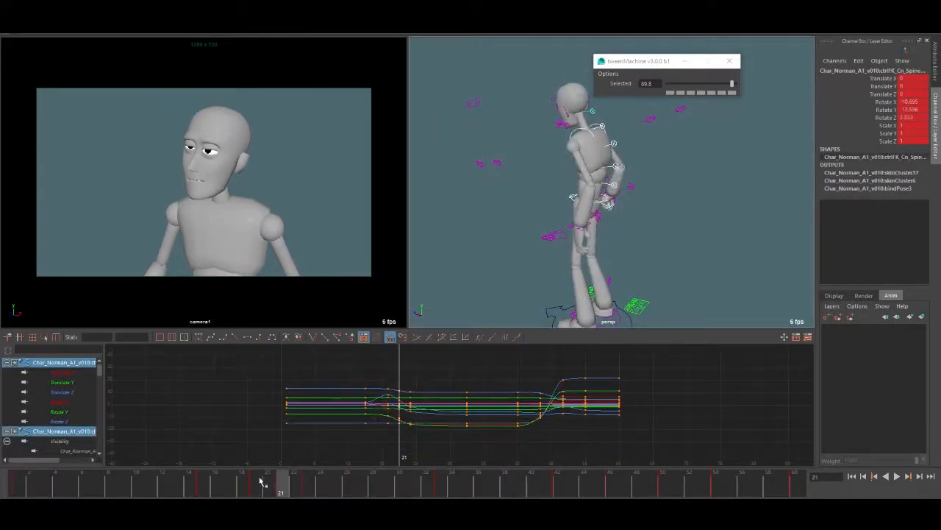
mouse_move(248, 491)
left_mouse_down()
mouse_move(279, 493)
mouse_move(255, 491)
left_mouse_up()
key("alt+v")
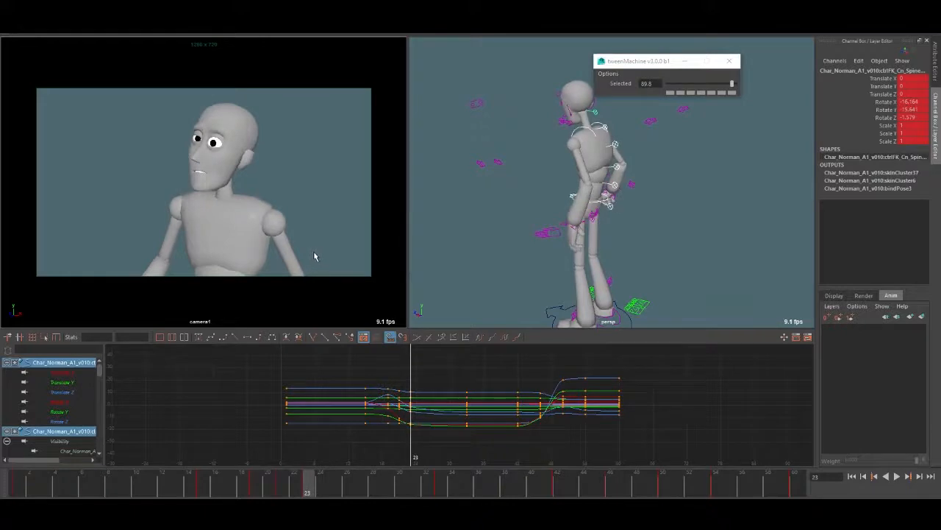
left_click(690, 92)
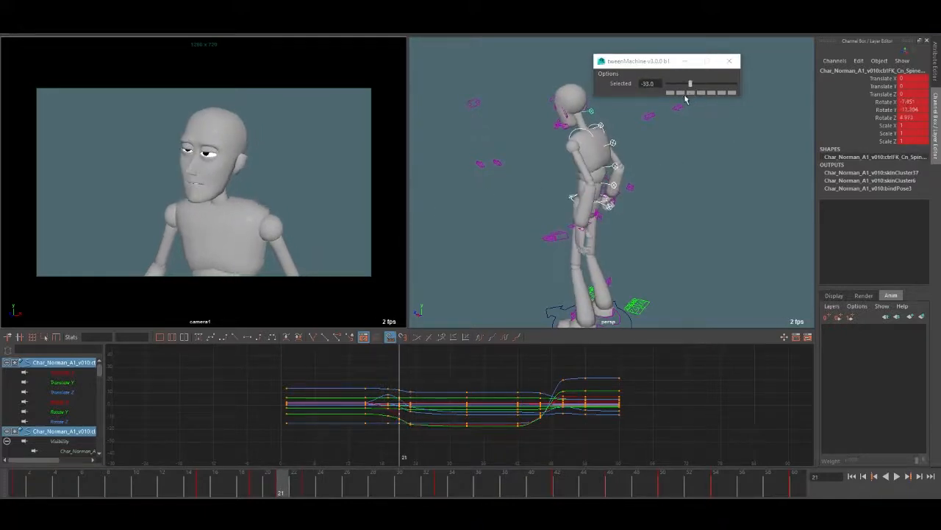
mouse_move(239, 488)
left_mouse_down()
mouse_move(221, 487)
mouse_move(370, 495)
mouse_move(275, 494)
mouse_move(283, 491)
left_mouse_up()
- Hold the eye and brow controls' closed pose from frame 19 at frame 21, and play back the animation
left_click_drag(500, 250, 581, 246, "alt")
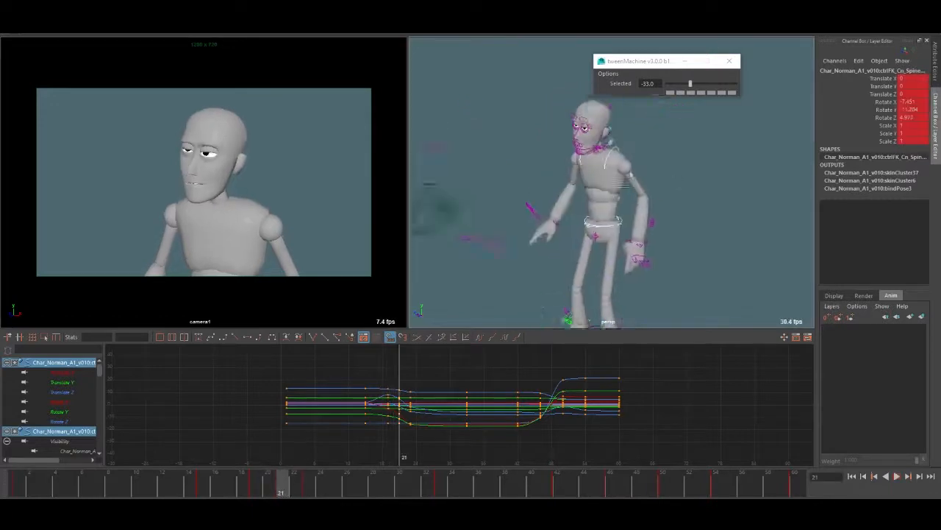
right_click_drag(581, 247, 681, 214, "alt")
left_click(621, 169)
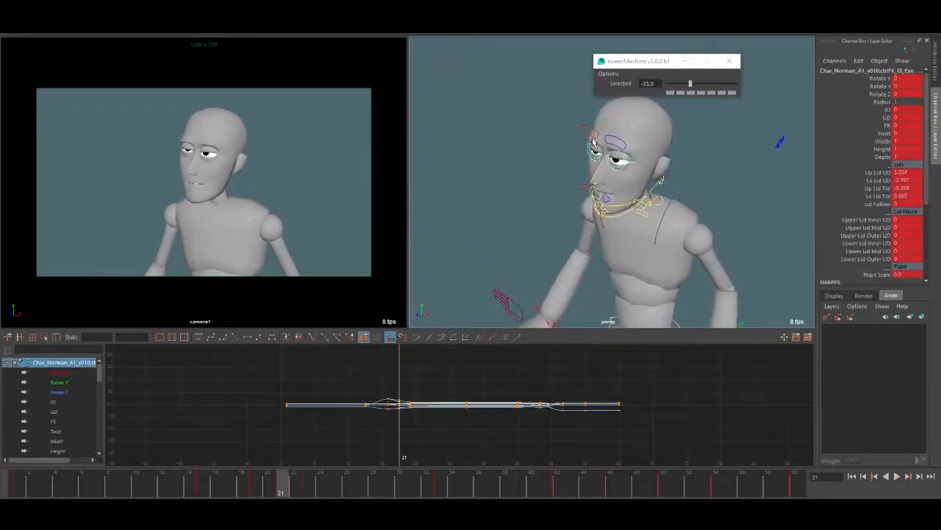
left_click(616, 145)
key("alt+v")
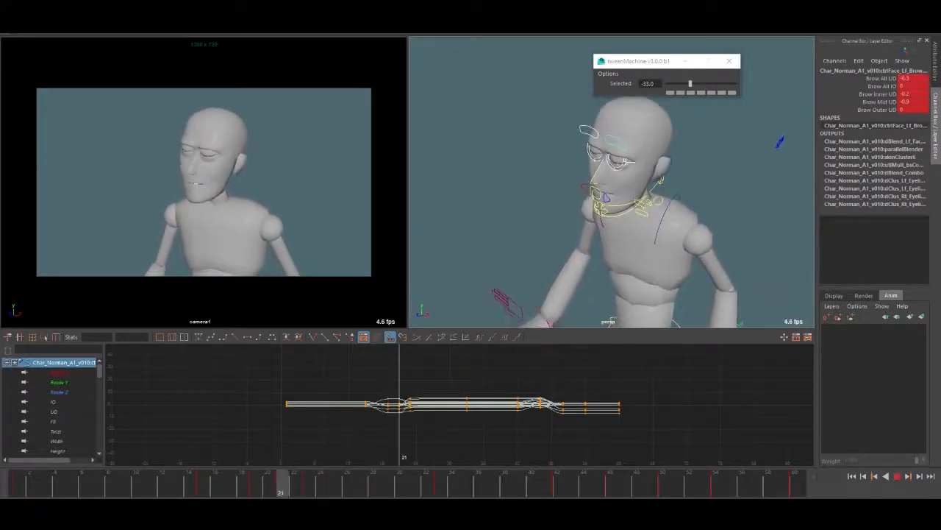
- At frame 21, tilt the uppermost spine control at the head to a Rotate Z of about 8, and play back the animation
left_click_drag(661, 172, 644, 165, "alt")
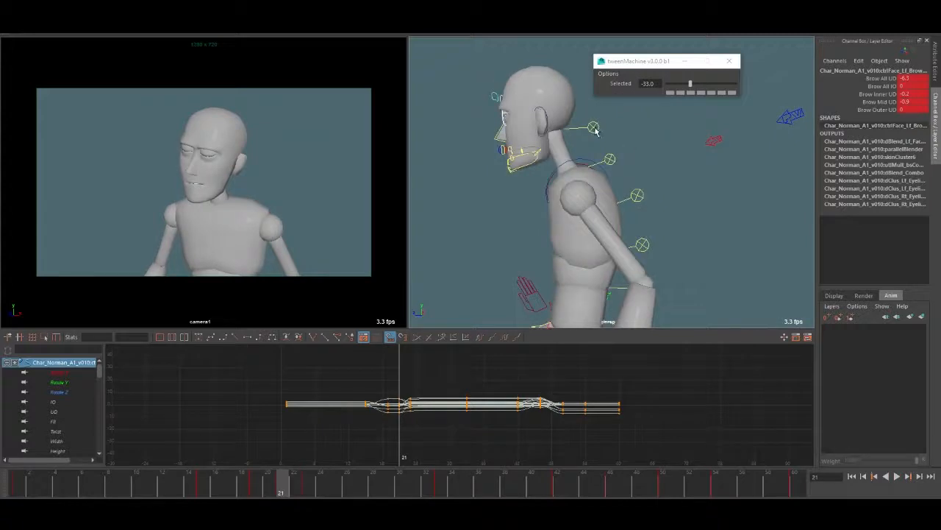
left_click(191, 140)
key("alt+v")
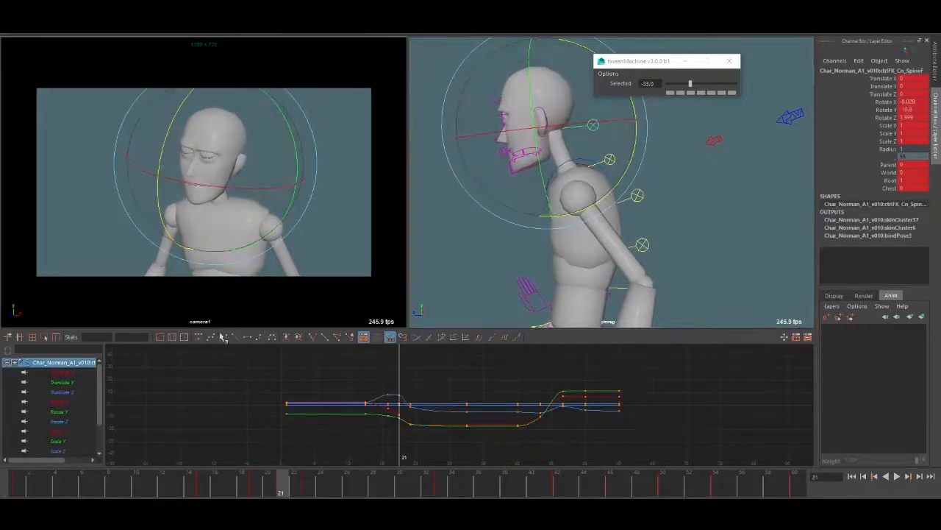
left_click(371, 489)
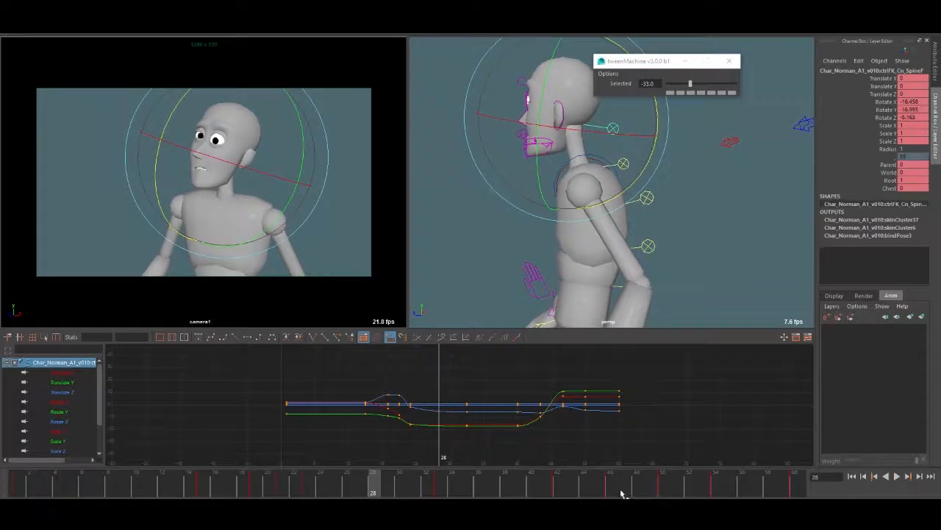
key("alt+v")
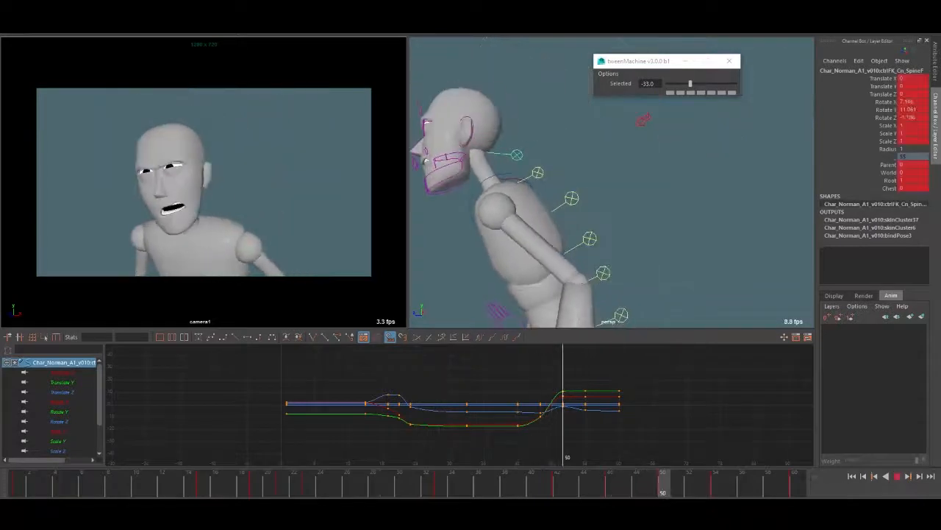
- Select all of the character's controls and tween them to -33 at frame 48 with tweenMachine
scroll(611, 221, "down", 6)
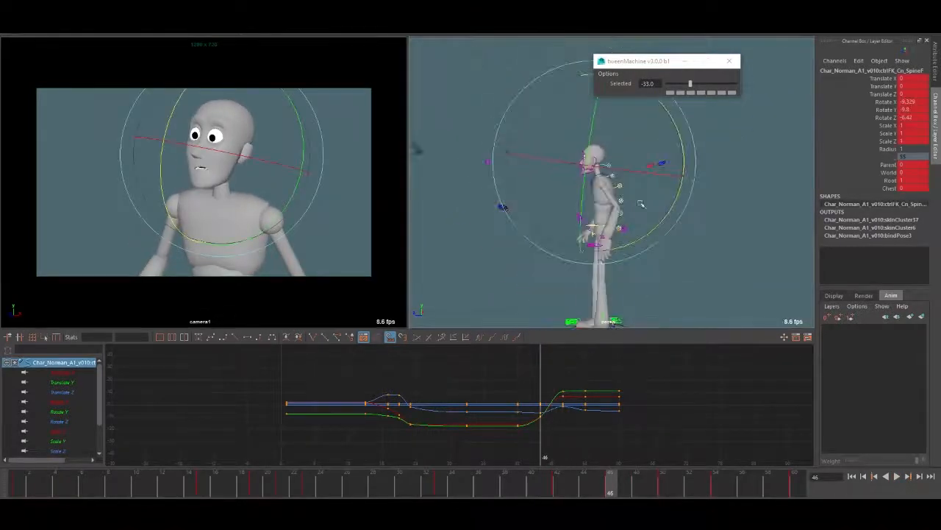
left_click_drag(507, 139, 699, 324)
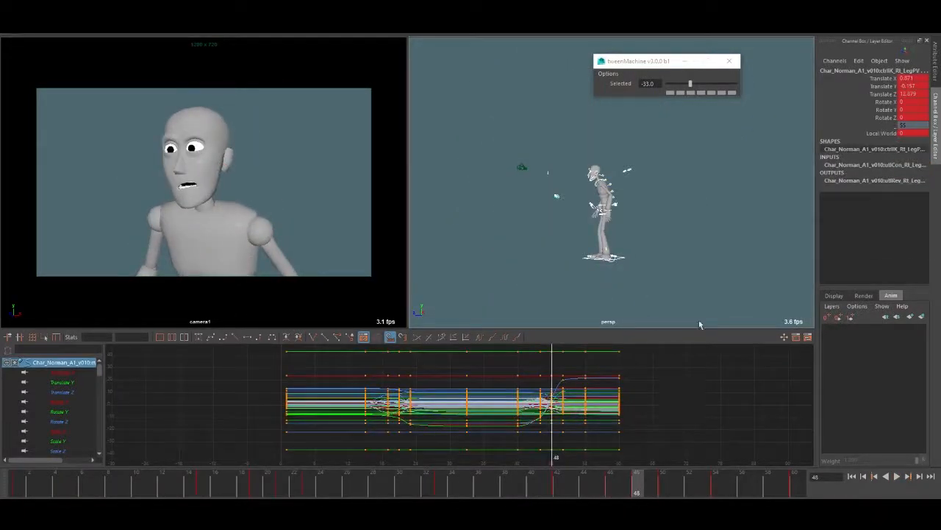
left_click(689, 92)
left_click_drag(618, 489, 639, 495)
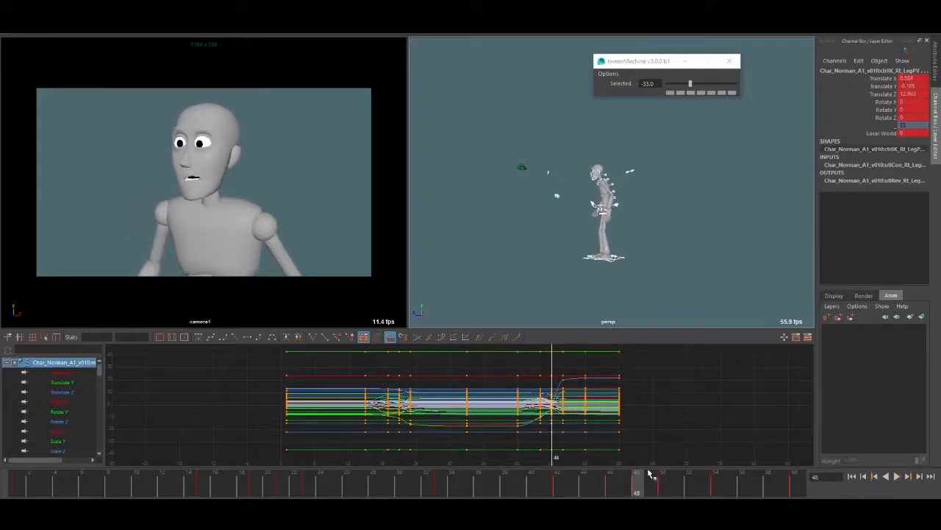
- Select both brow controls and tween them to 86.9 at frame 48 with tweenMachine
scroll(558, 195, "up", 5)
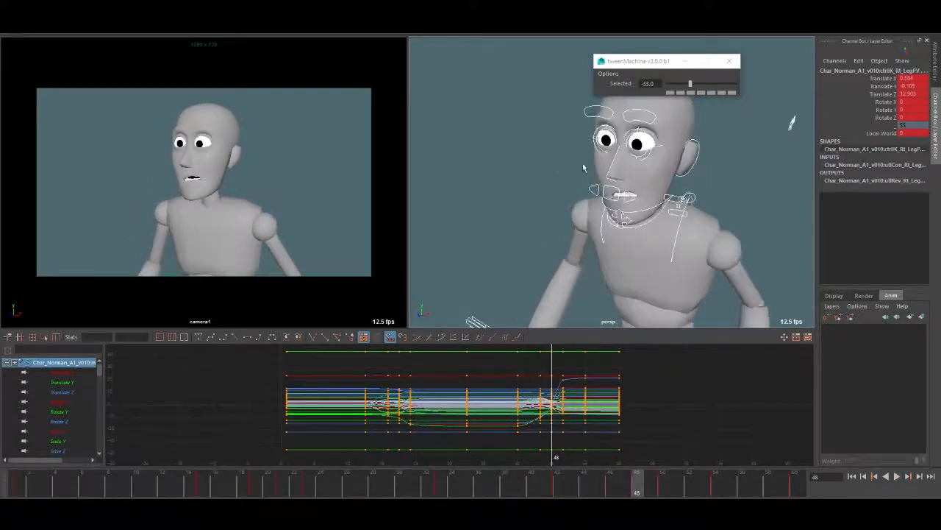
left_click(581, 170)
left_click(617, 173, "shift")
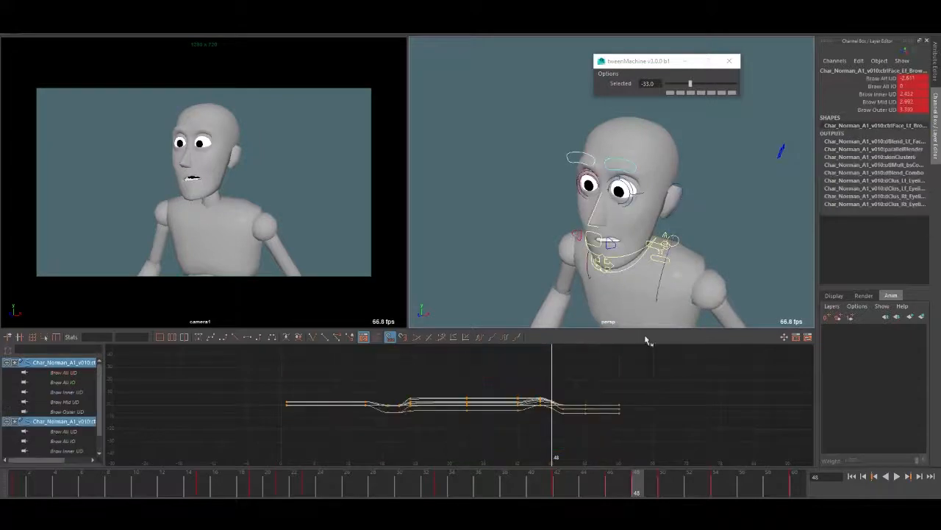
left_click(731, 86)
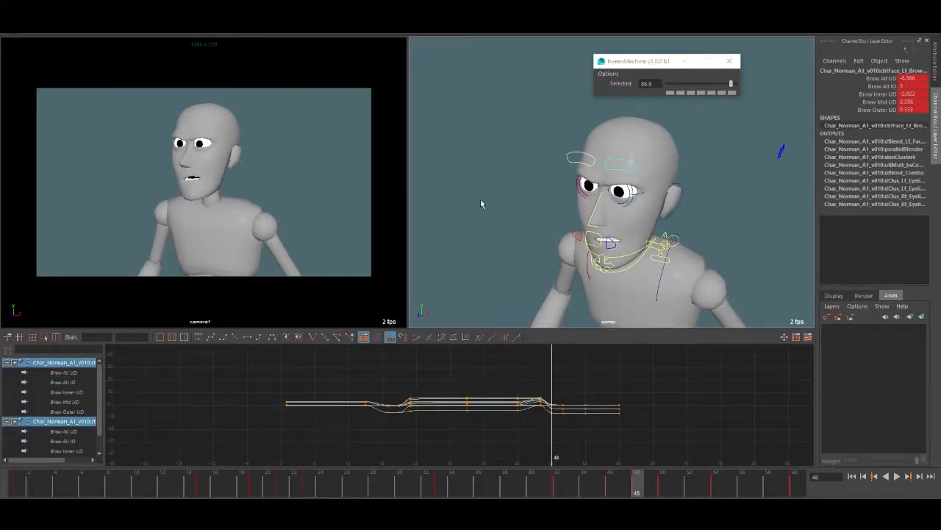
- Tween both eye controls to -83.9 at frame 48 with tweenMachine, and play back and scrub the transition
left_click(635, 197)
left_click(674, 95)
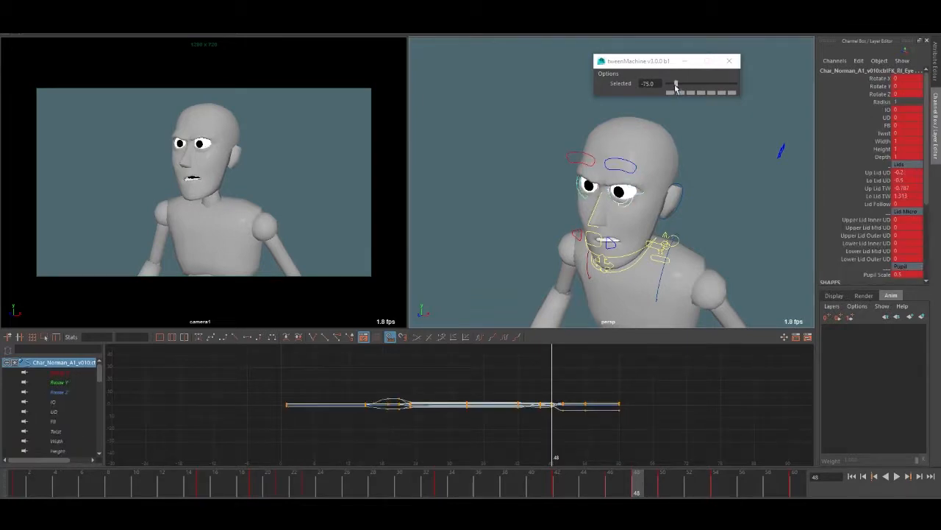
key("alt+v")
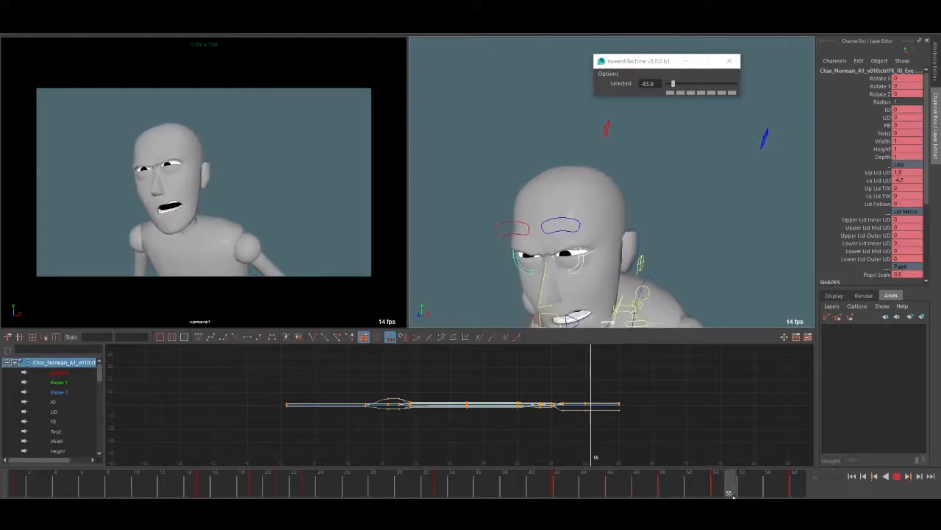
mouse_move(603, 490)
left_mouse_down()
mouse_move(670, 487)
mouse_move(618, 487)
mouse_move(637, 494)
left_mouse_up()
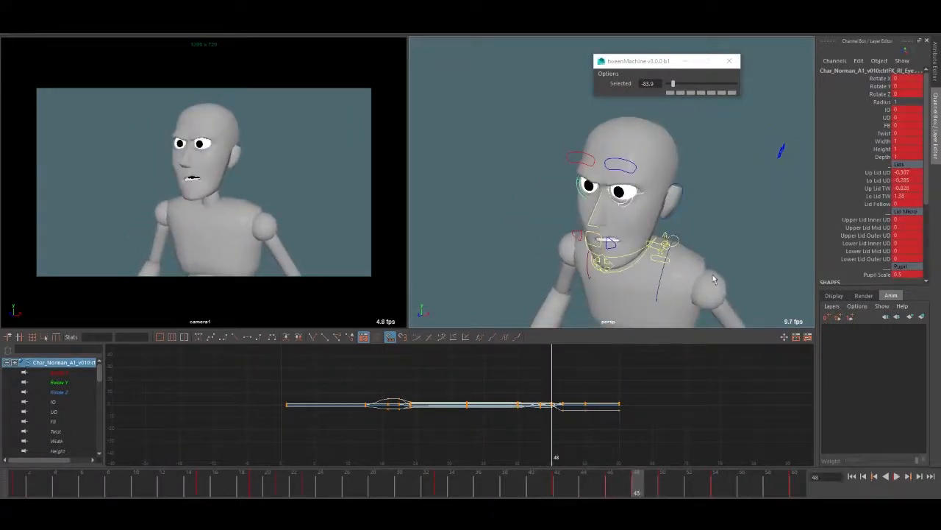
- At frame 48, tilt the uppermost spine control at the head to a Rotate Z of about 2.3, and play back the animation
left_click_drag(669, 197, 602, 179, "alt")
left_click(540, 156)
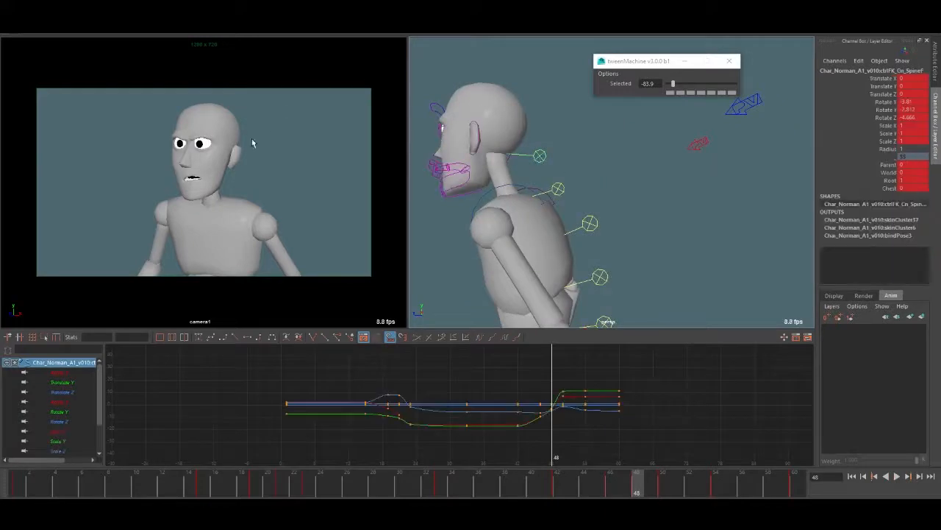
left_click(558, 190)
key("e")
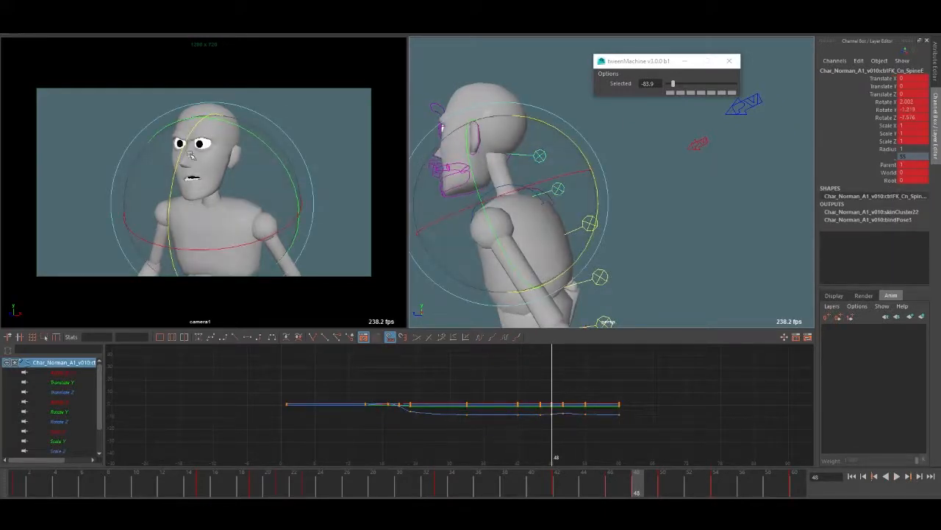
left_click(162, 154)
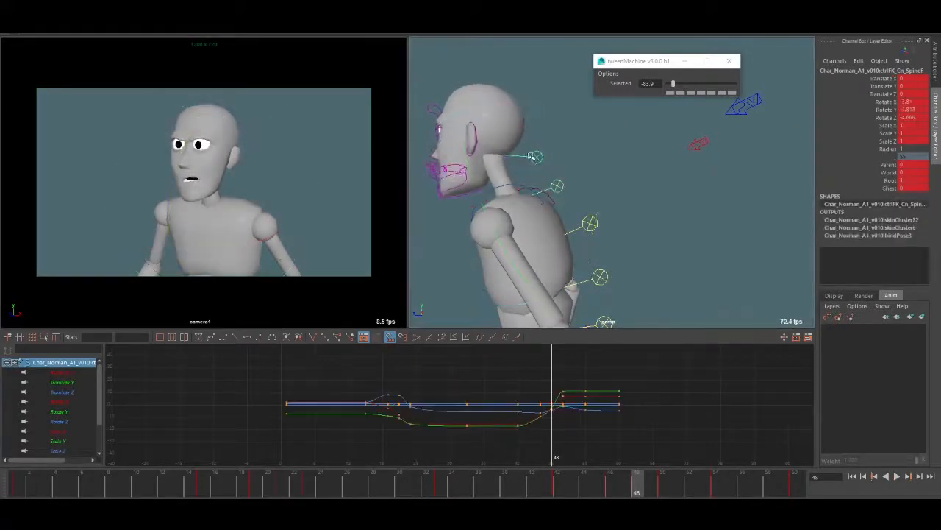
left_click_drag(162, 155, 156, 181)
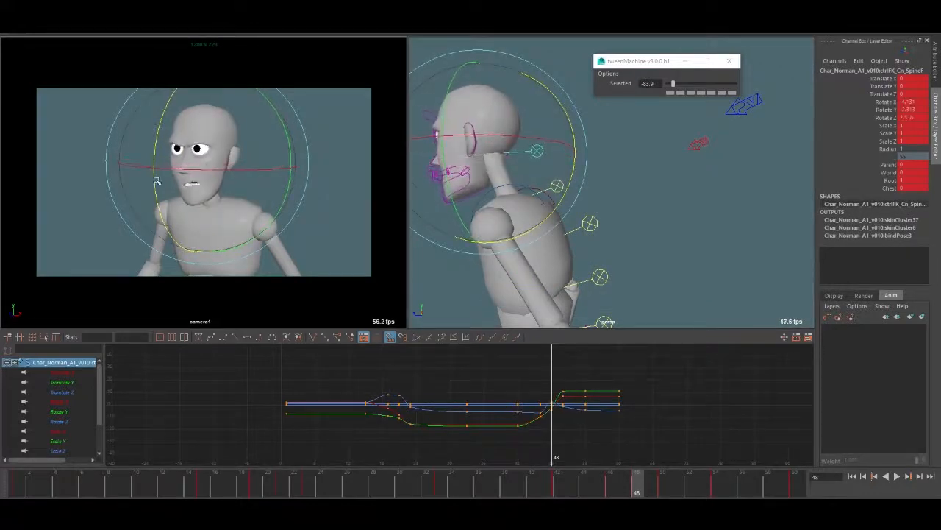
key("alt+v")
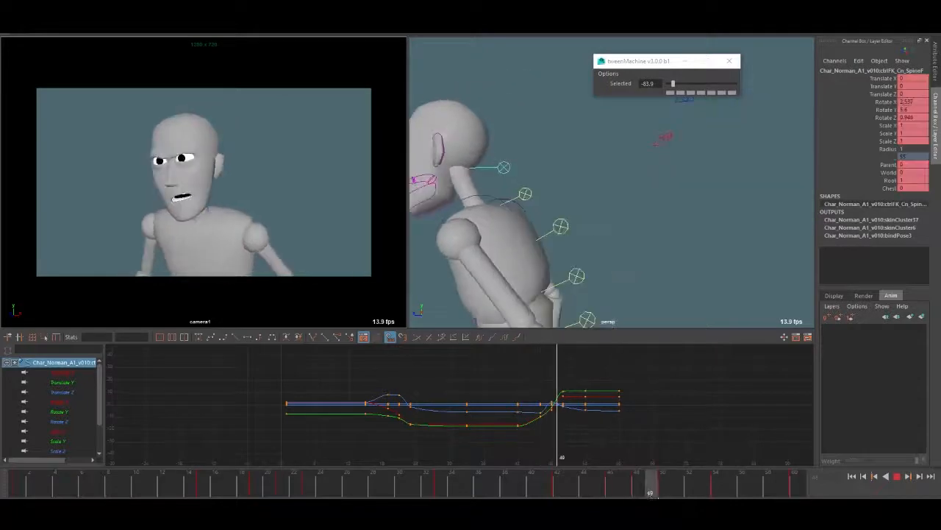
key("alt+v")
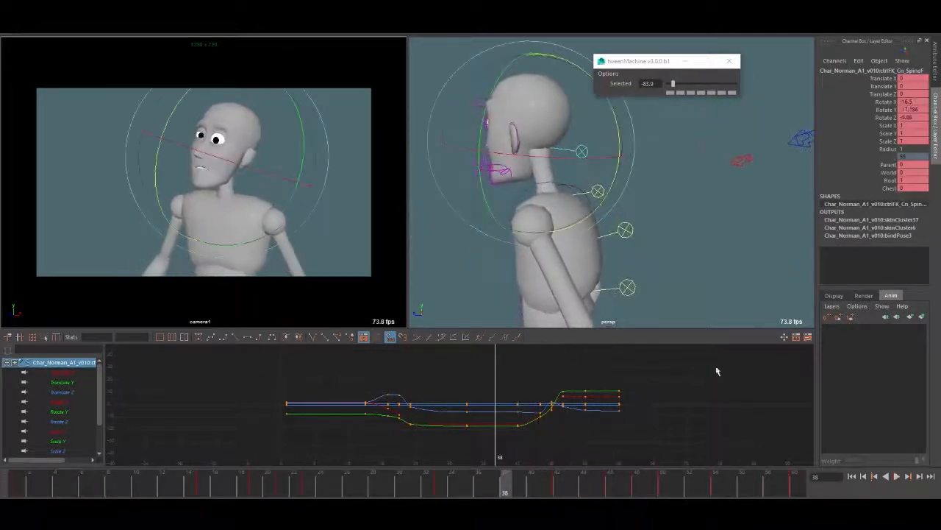
left_click(852, 476)
left_click(895, 476)
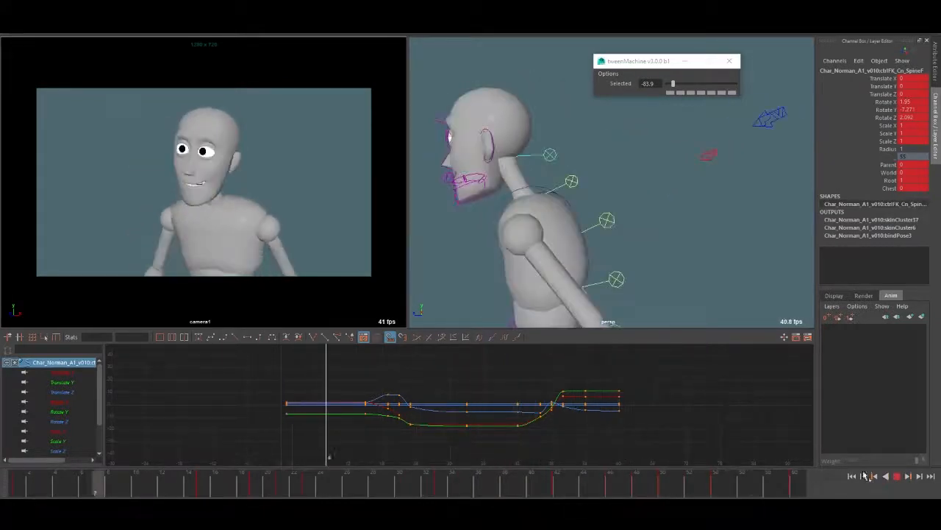
left_click(900, 478)
- Select the jaw control and rotate it at frame 54 to close the open mouth
right_click_drag(605, 198, 551, 184, "alt")
left_click(671, 205)
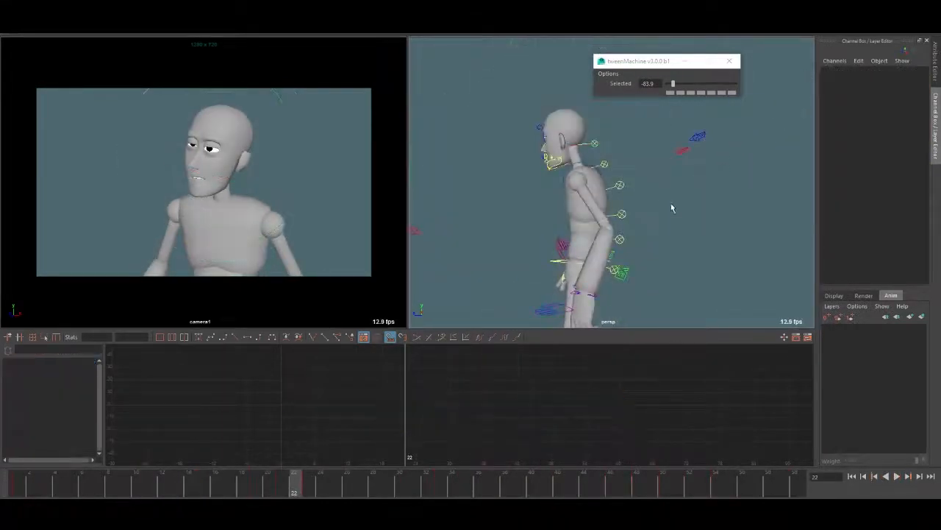
left_click_drag(623, 167, 663, 175, "alt")
right_click_drag(580, 173, 609, 169, "alt")
left_click(609, 167)
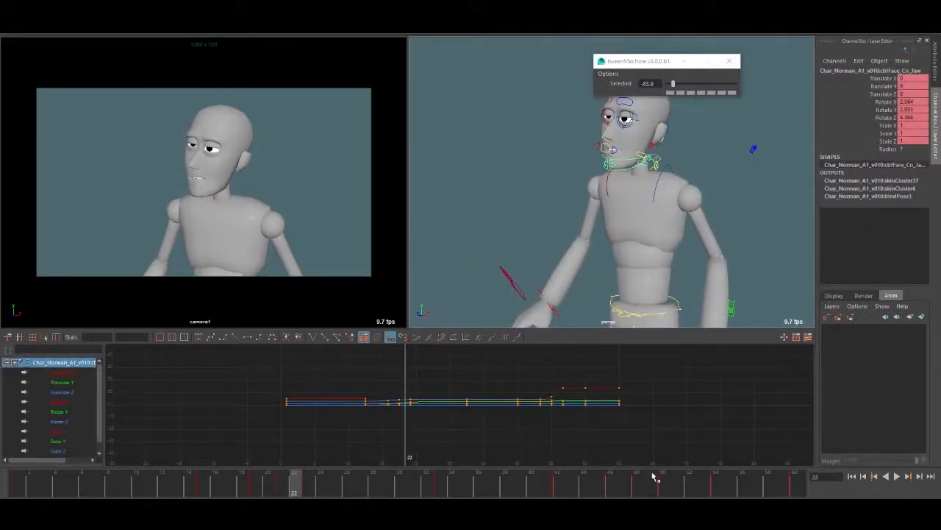
left_click_drag(637, 483, 715, 492)
right_click_drag(548, 225, 625, 220, "alt")
key("e")
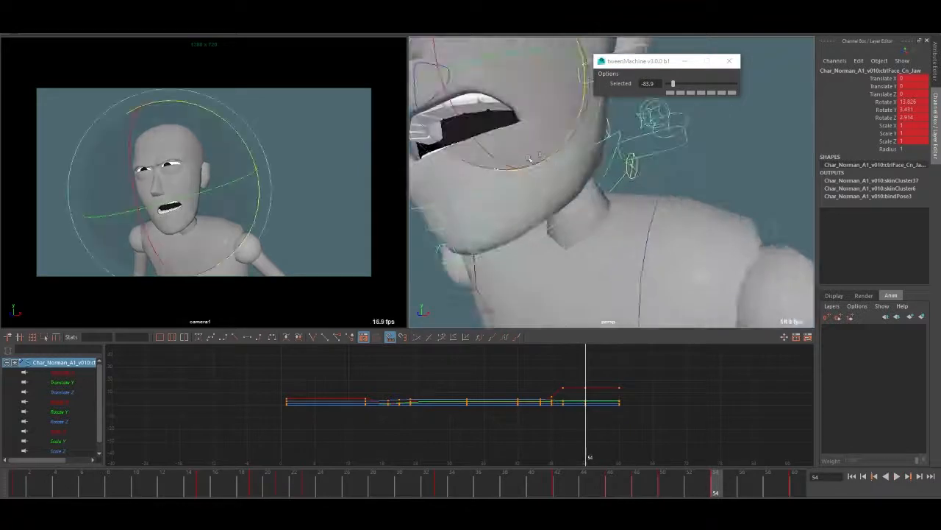
right_click_drag(559, 158, 502, 156, "alt")
middle_click_drag(510, 156, 514, 184, "alt")
left_click_drag(514, 172, 501, 157)
key("q")
- At frame 54, set the centre lips' Dn Lip UD to -0.7 and Up Lip UD to 1, and the left lips' Crnr UD to -2.6 and Up Lip UD to 2.2
left_click(586, 180)
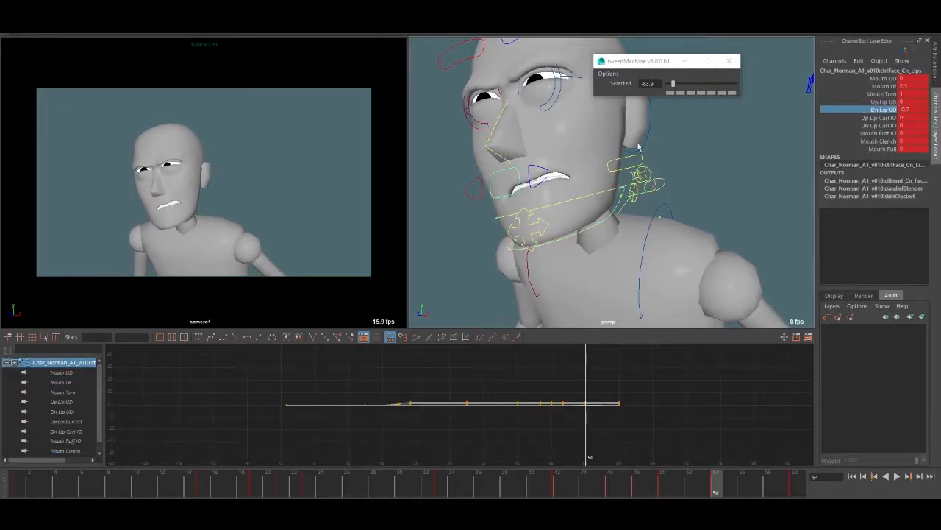
left_click(862, 103)
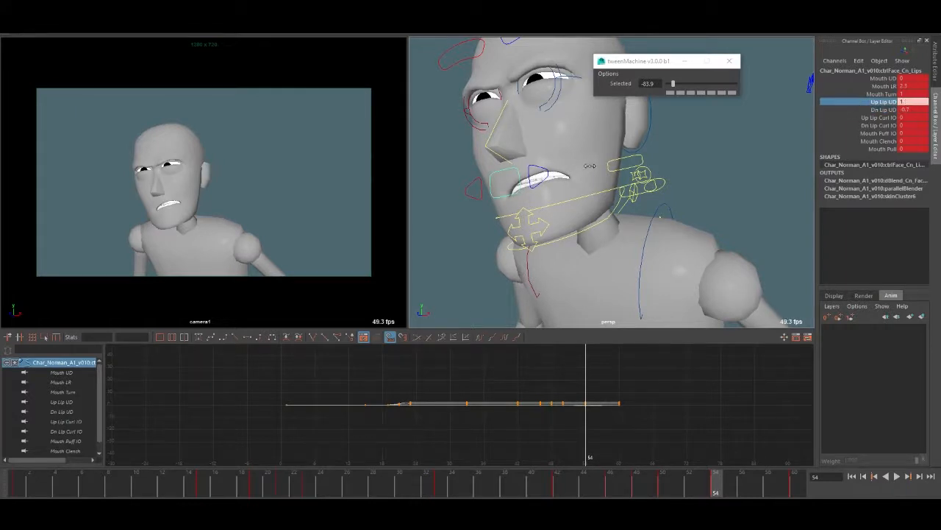
left_click(546, 179)
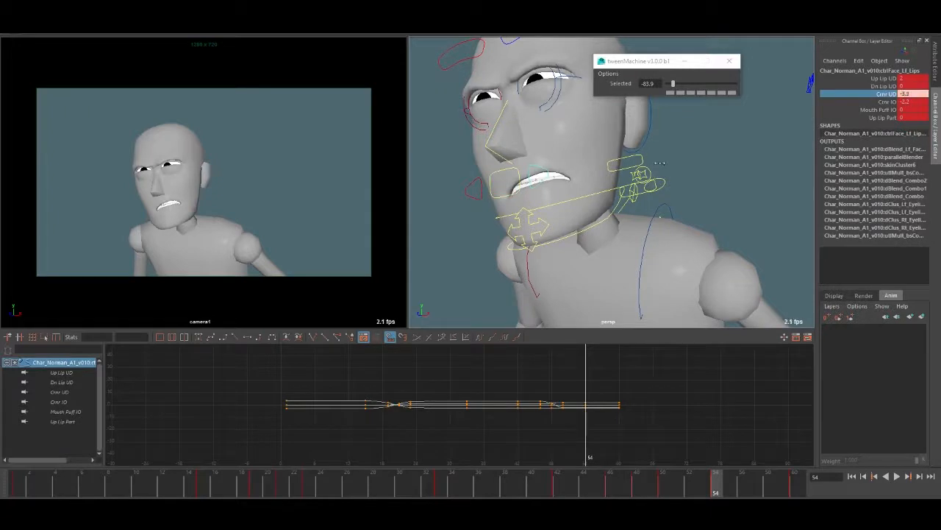
left_click_drag(882, 87, 883, 78)
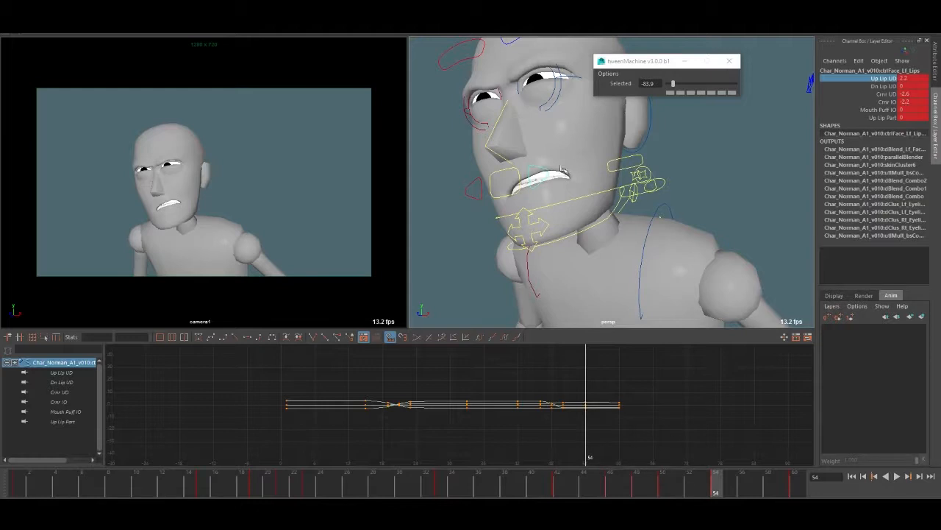
- Carry the adjusted lip pose and closed jaw from frame 54 over to frame 60, and play back the animation
left_click(517, 194, "shift")
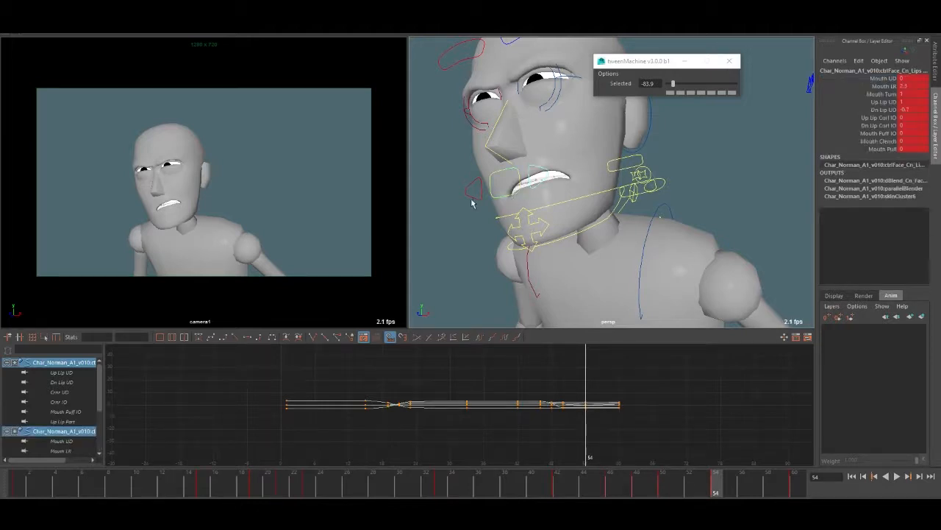
left_click(795, 485)
left_click(583, 201)
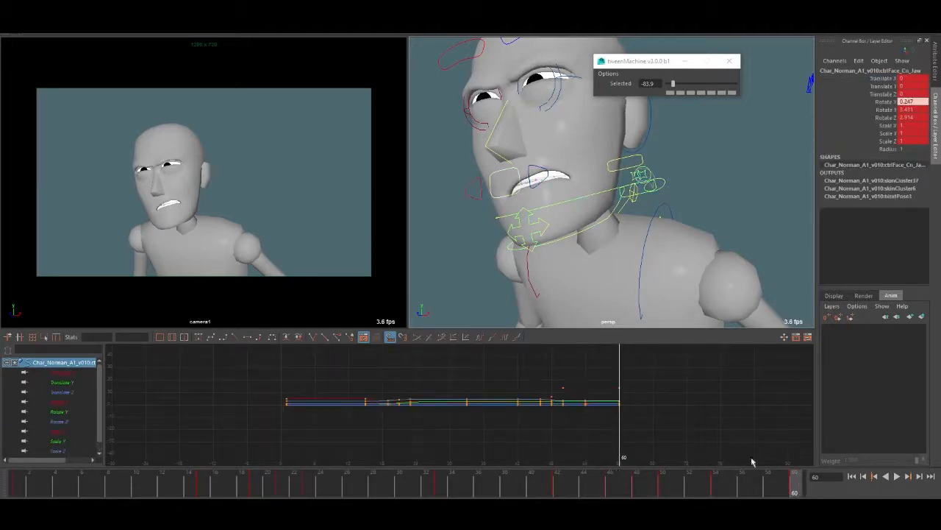
left_click_drag(719, 487, 726, 487)
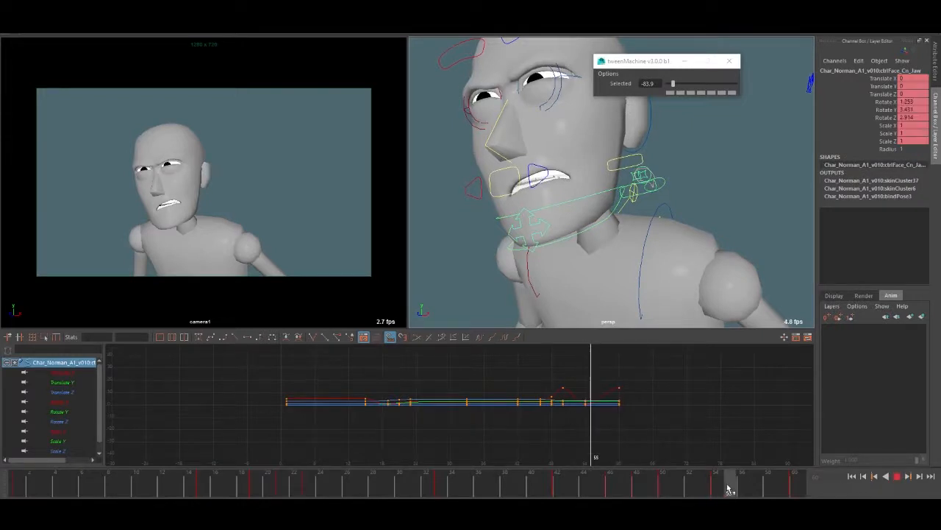
left_click(794, 485)
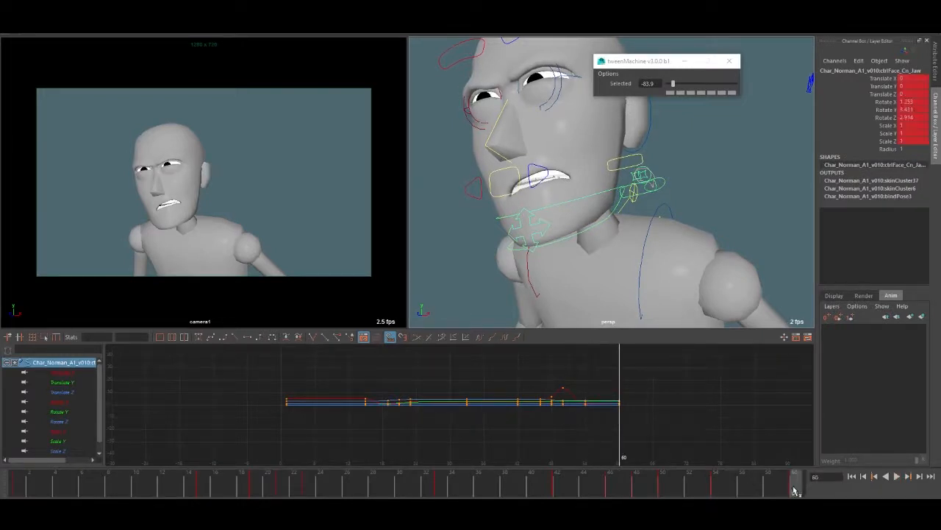
key("alt+v")
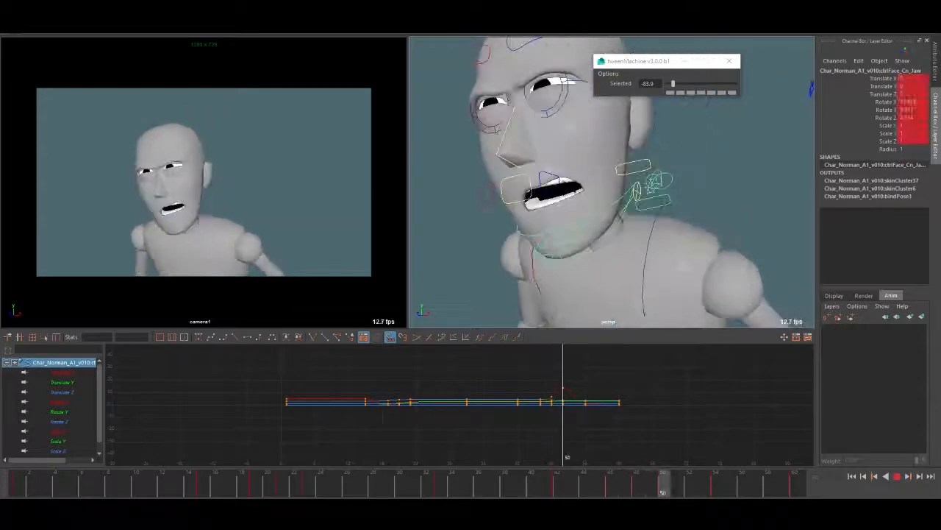
- Key the jaw at frame 51 and raise its Rotate X key there to about 17.1 in the Graph Editor
left_click(678, 487)
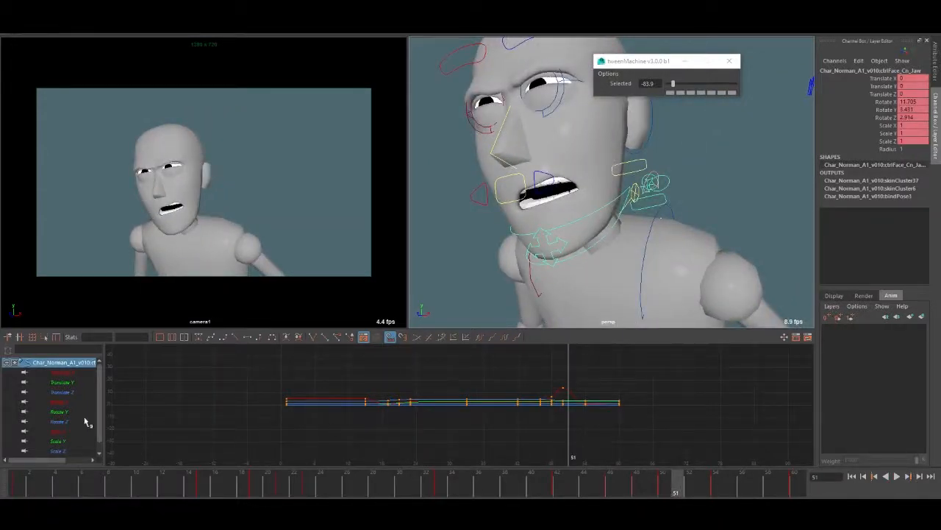
left_click(59, 401)
middle_click_drag(601, 389, 527, 388, "alt")
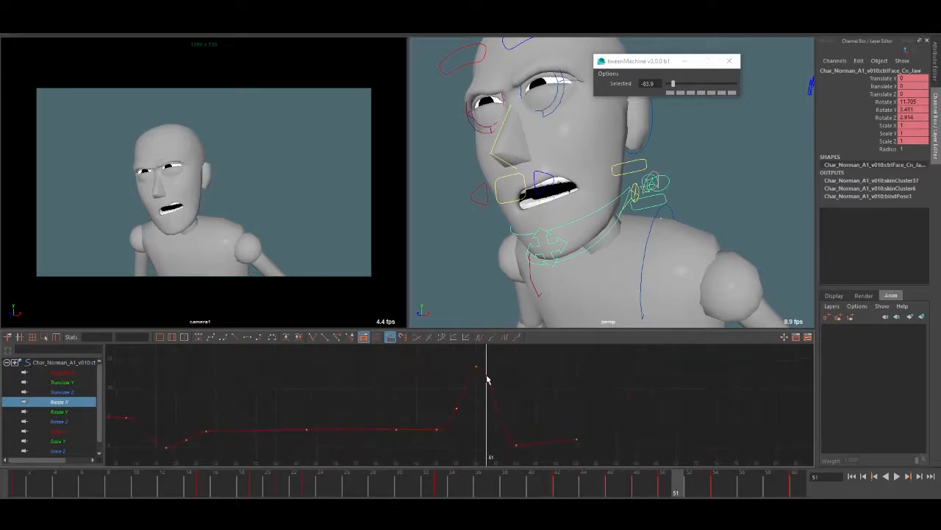
key("s")
left_click_drag(492, 372, 482, 391)
key("w")
middle_click_drag(484, 396, 483, 363, "shift")
middle_click_drag(484, 371, 476, 395, "alt")
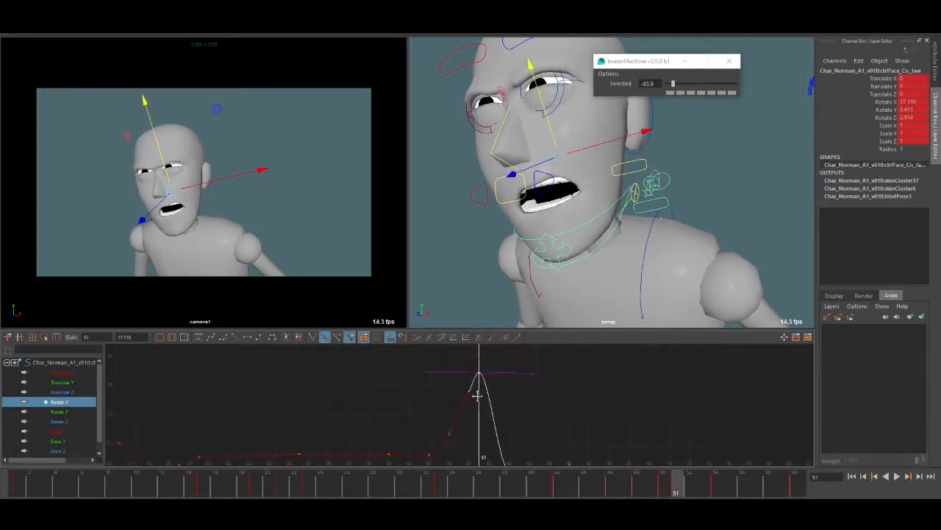
- Raise the jaw's Rotate X keys at frames 50 and 51 together, bringing frame 51 to 21.18, and play back the animation
left_click_drag(491, 358, 464, 406)
mouse_move(464, 406)
middle_mouse_down("shift")
mouse_move(464, 382)
mouse_move(468, 389)
middle_mouse_up("shift")
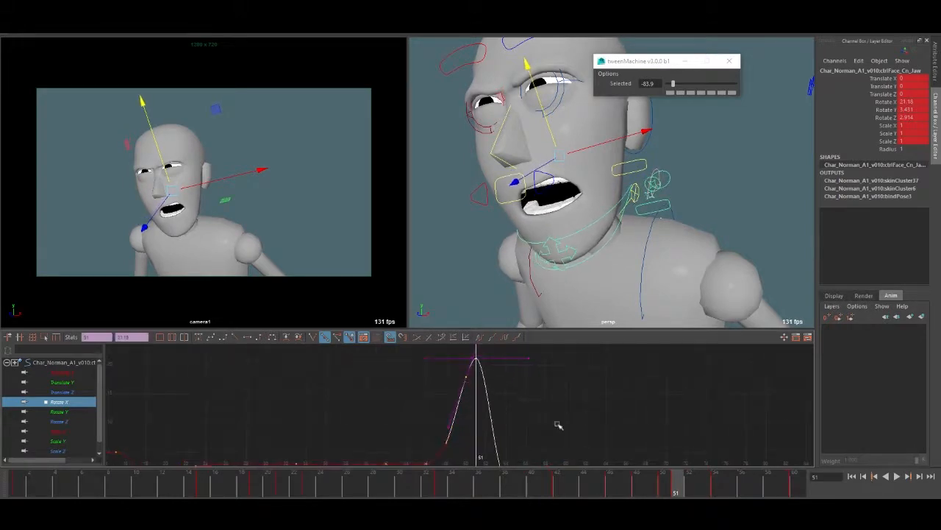
key("alt+v")
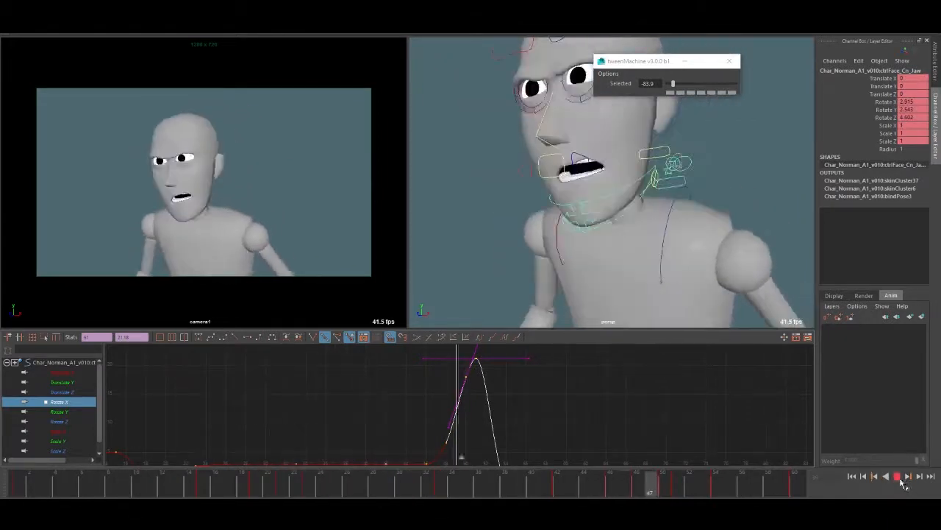
- Select the uppermost spine control and examine the head's motion through the second transition, around frames 40 to 50, by scrubbing and playing back
mouse_move(603, 485)
left_mouse_down()
mouse_move(574, 487)
mouse_move(714, 487)
mouse_move(597, 487)
left_mouse_up()
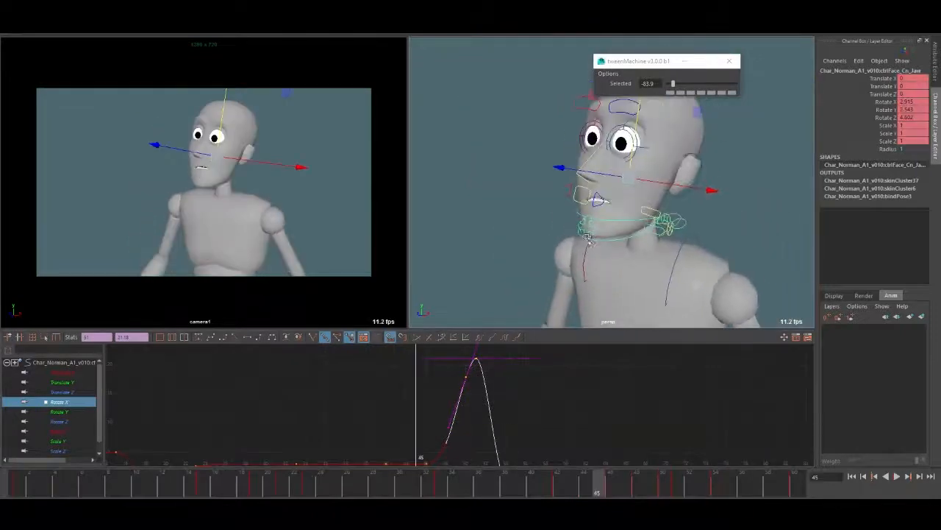
left_click_drag(753, 258, 603, 184, "alt")
left_click(597, 178)
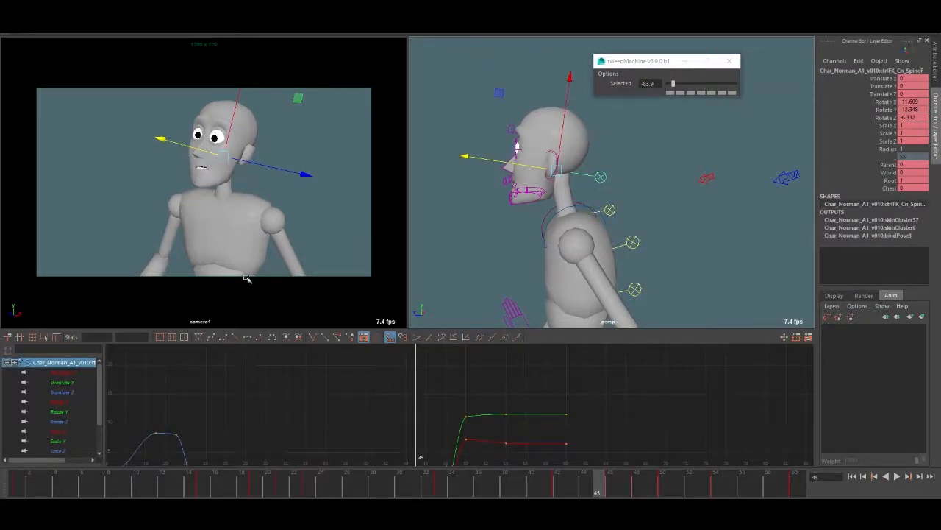
left_click_drag(552, 491, 536, 491)
key("alt+v")
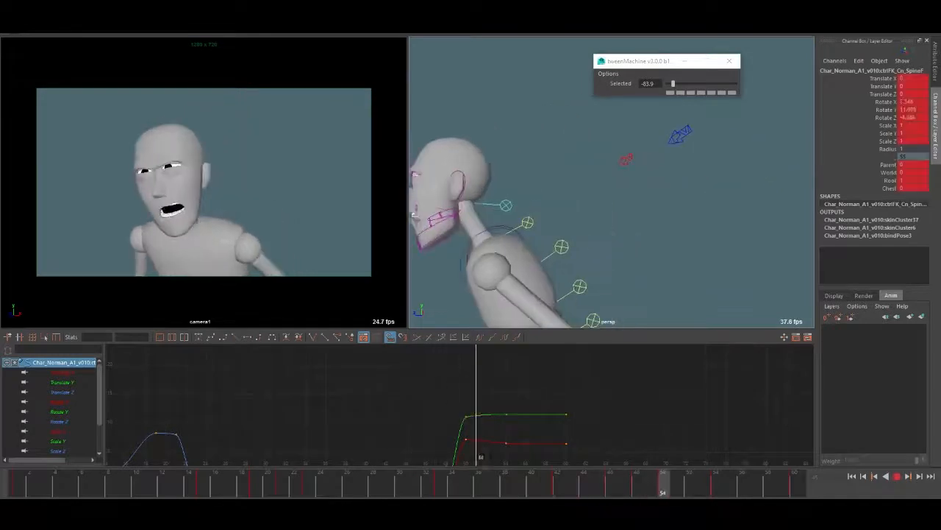
key("alt+v")
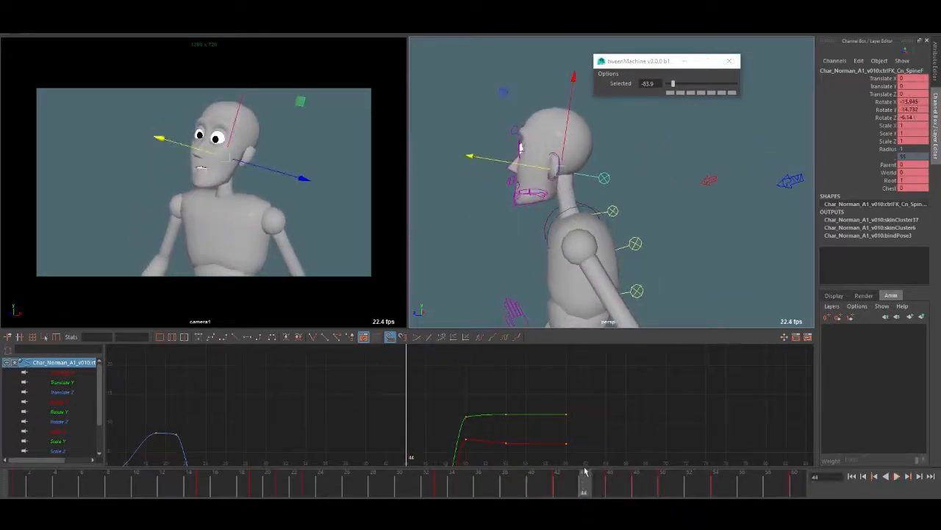
mouse_move(545, 483)
left_mouse_down()
mouse_move(723, 481)
mouse_move(561, 481)
left_mouse_up()
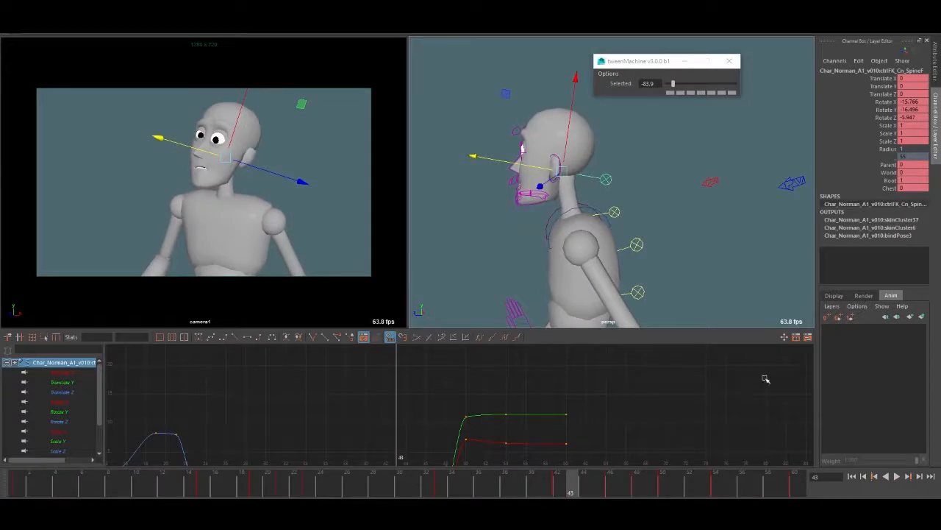
key("alt+v")
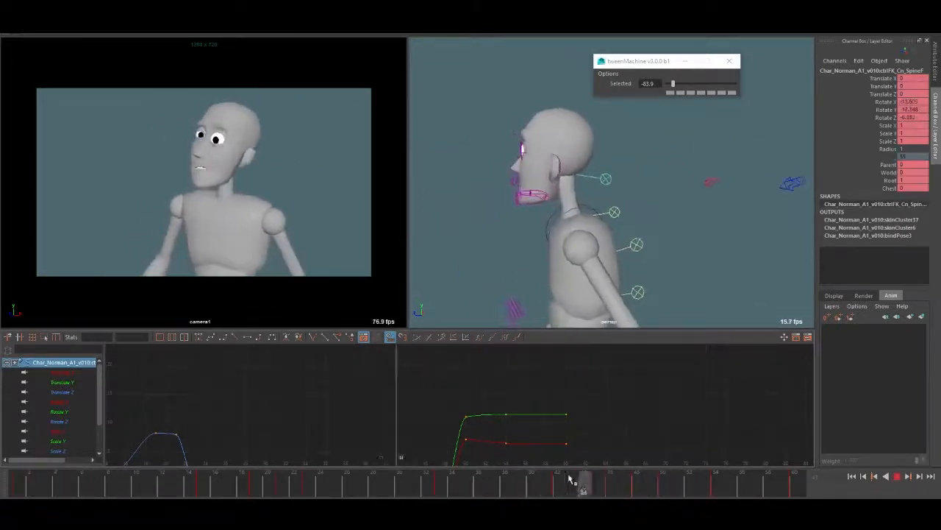
key("alt+v")
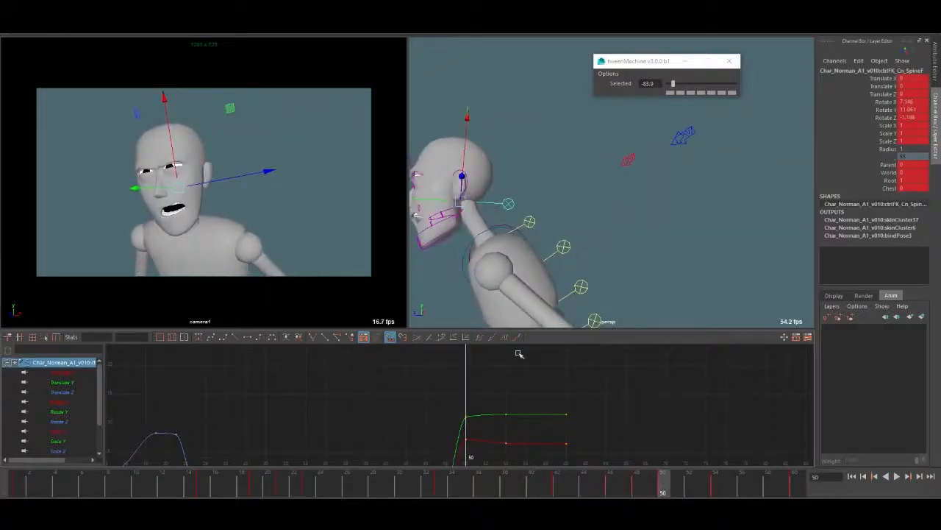
left_click_drag(618, 494, 547, 490)
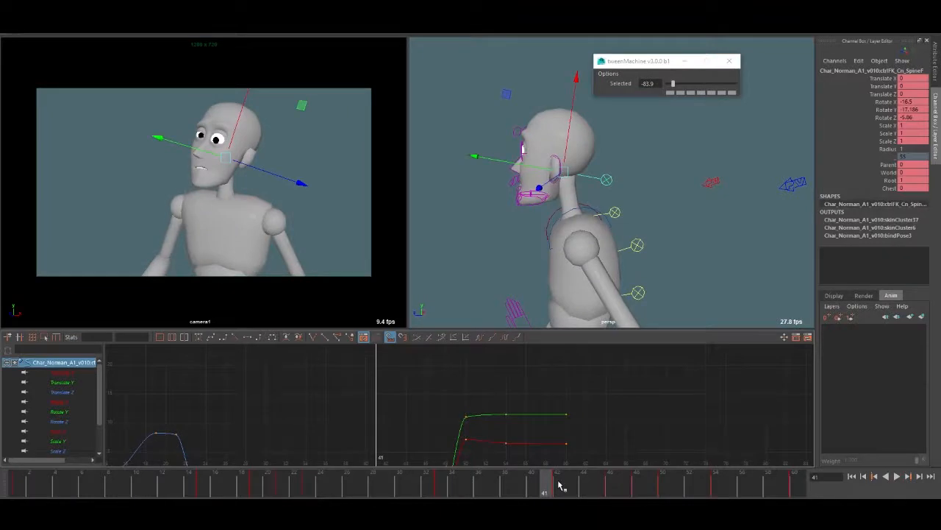
left_click(531, 491)
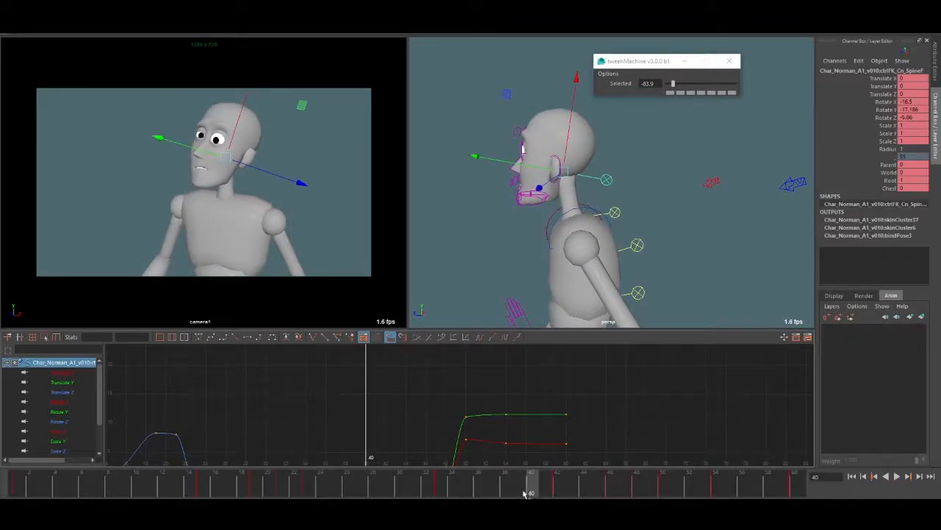
left_click_drag(618, 272, 679, 184, "alt")
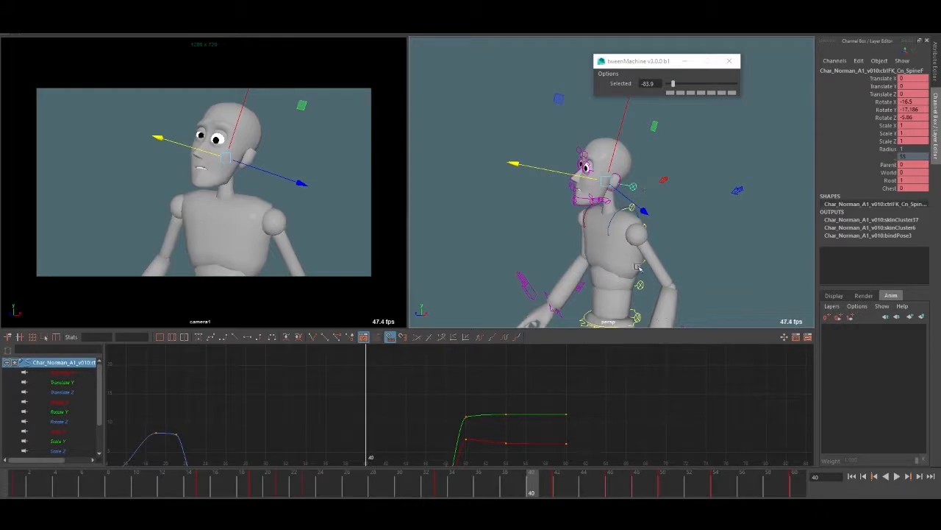
left_click_drag(609, 224, 638, 242, "alt")
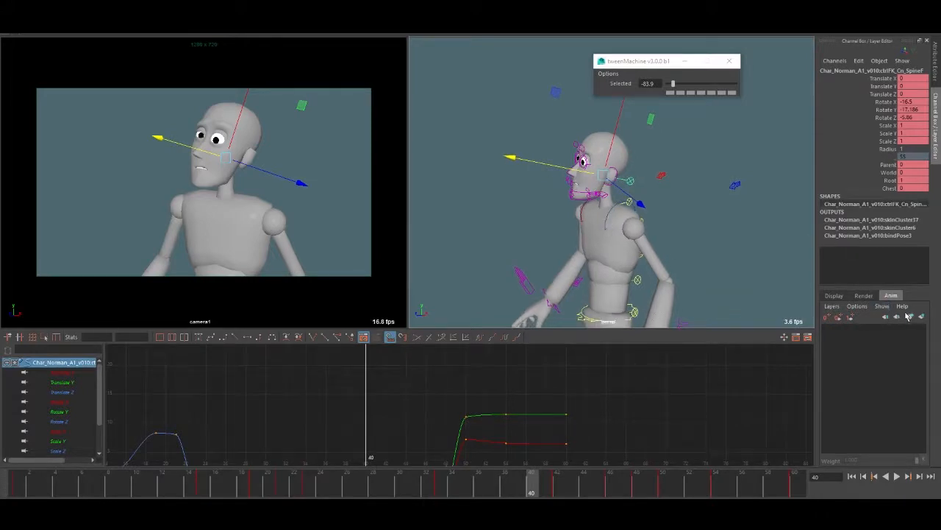
- Create an animation layer from the selected uppermost spine control and name it headshake_animLYR
left_click(675, 198)
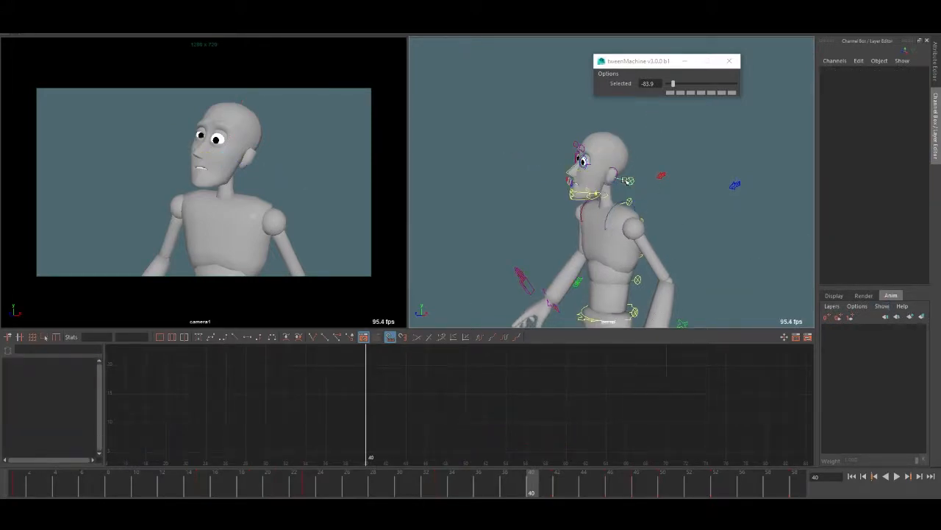
key("ctrl+z")
left_click(834, 297)
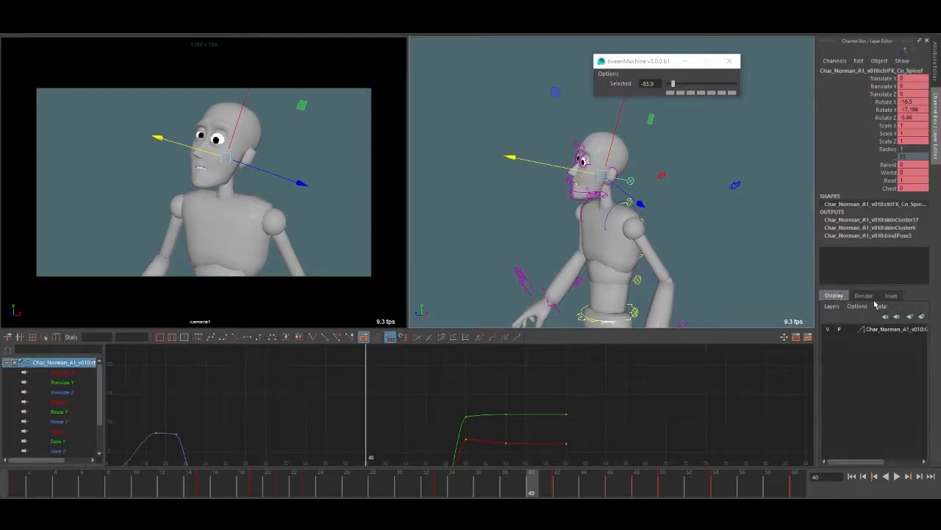
left_click(891, 296)
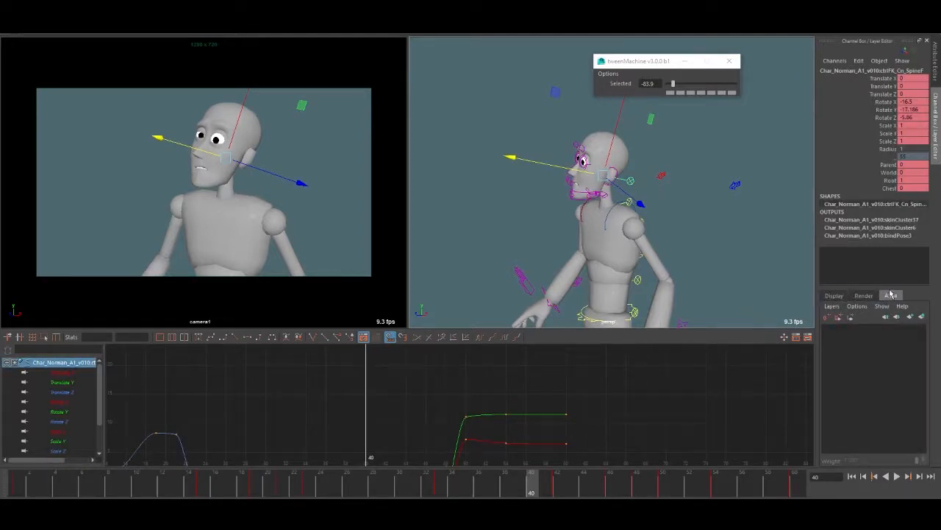
left_click(922, 317)
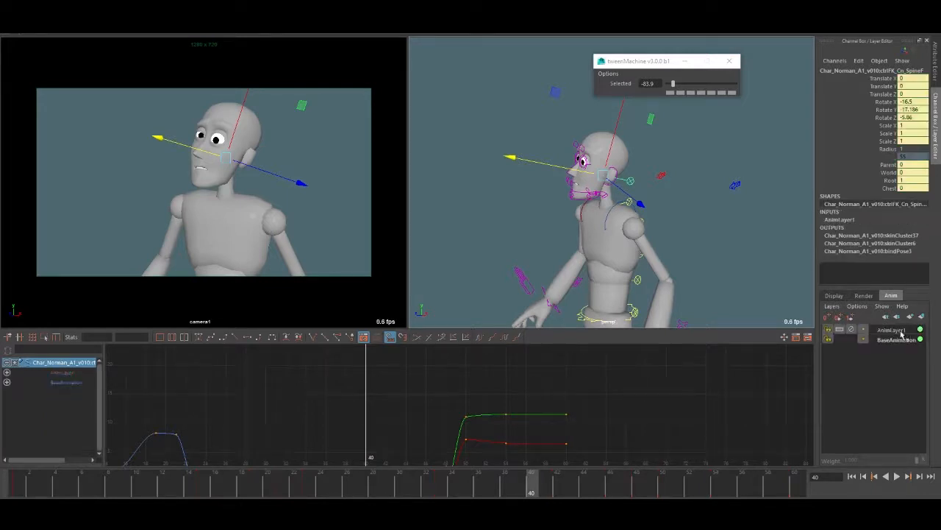
left_click(901, 332)
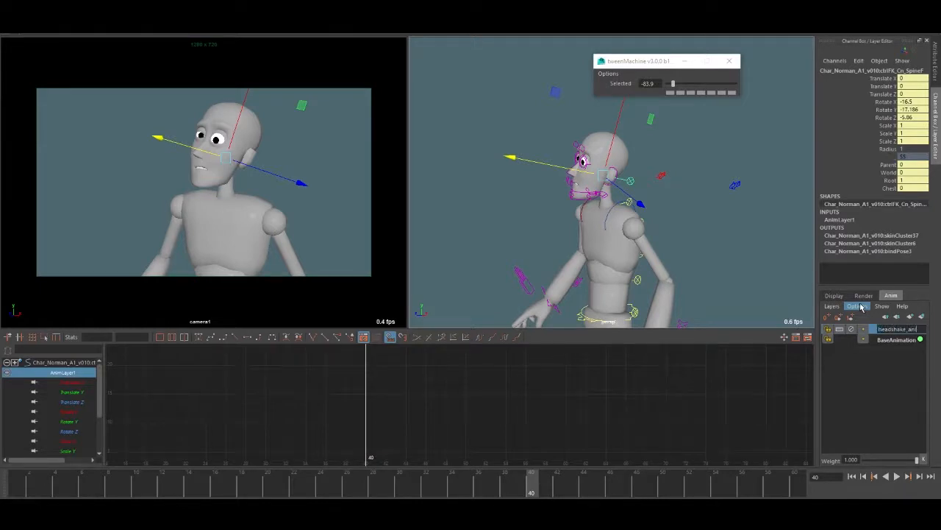
key("Return")
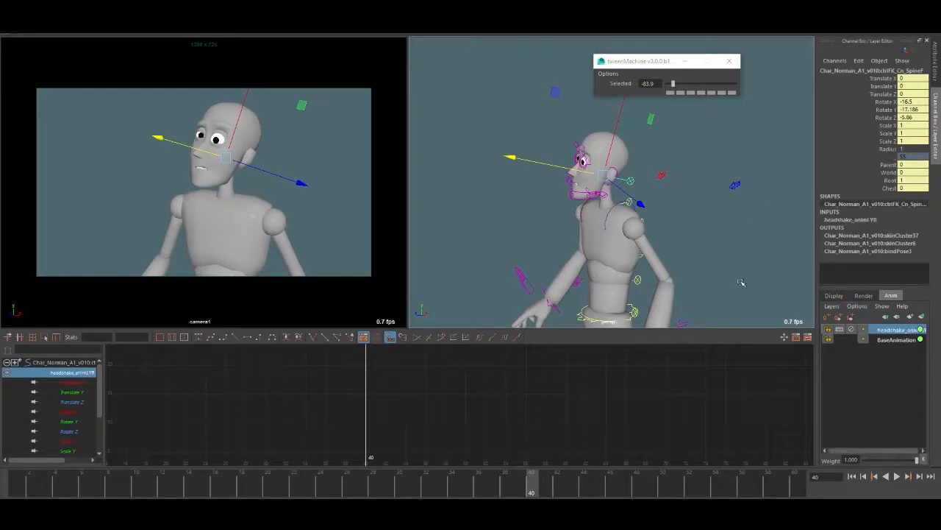
- Key the spine control on the headshake layer at frames 40 and 56, and isolate its Rotate X curve
left_click_drag(732, 267, 647, 250, "alt")
left_click_drag(524, 485, 736, 493)
left_click(559, 490)
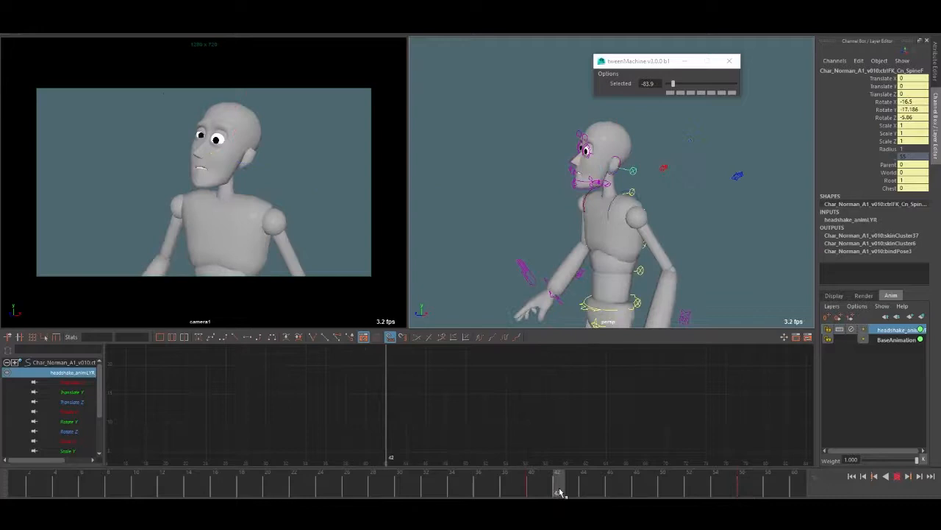
left_click(70, 420)
left_click(70, 411)
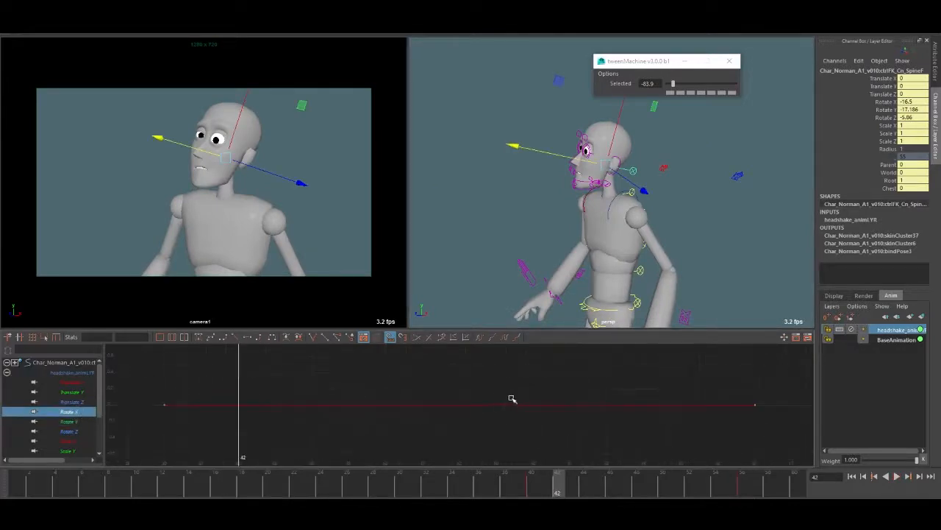
key("e")
left_click_drag(232, 160, 235, 178)
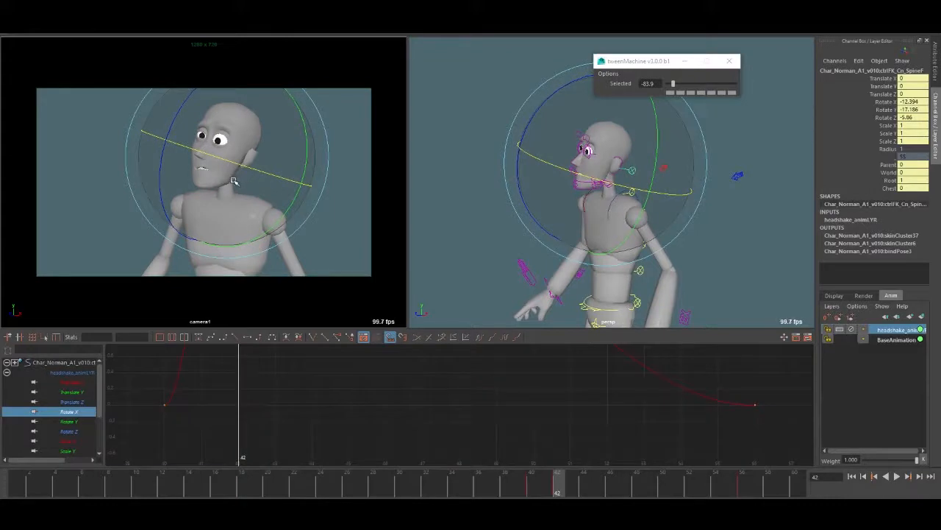
key("ctrl+z")
- Insert keys on the layer's flat Rotate X curve at every second frame from 42 to 54
middle_click_drag(356, 401, 409, 424, "alt")
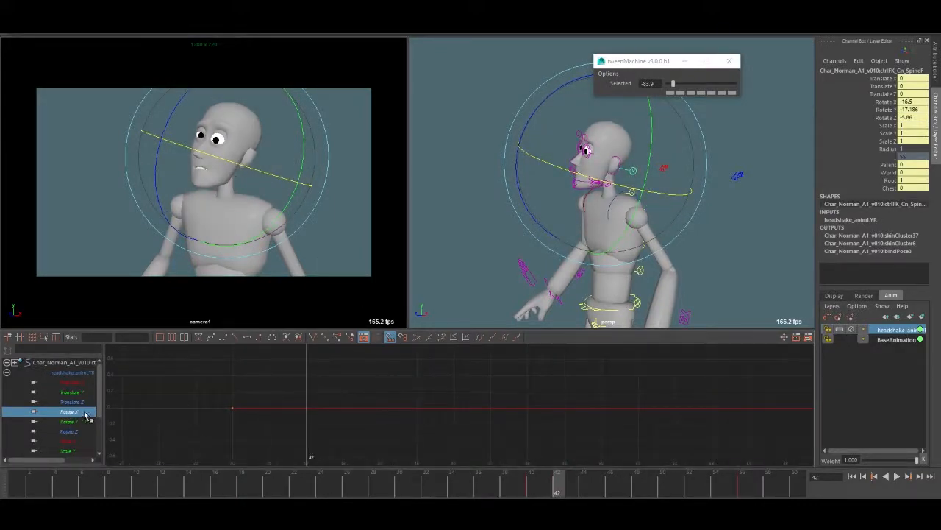
left_click(300, 408)
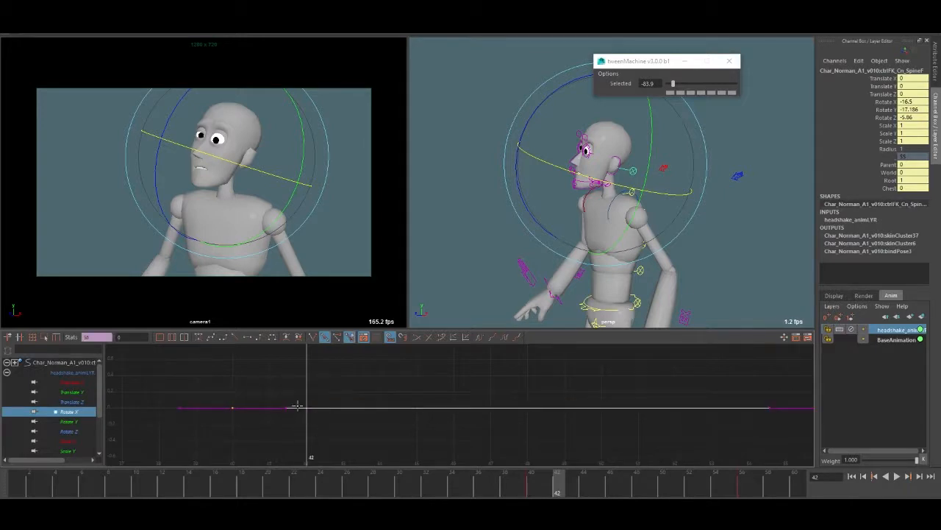
key("q")
left_click(307, 408)
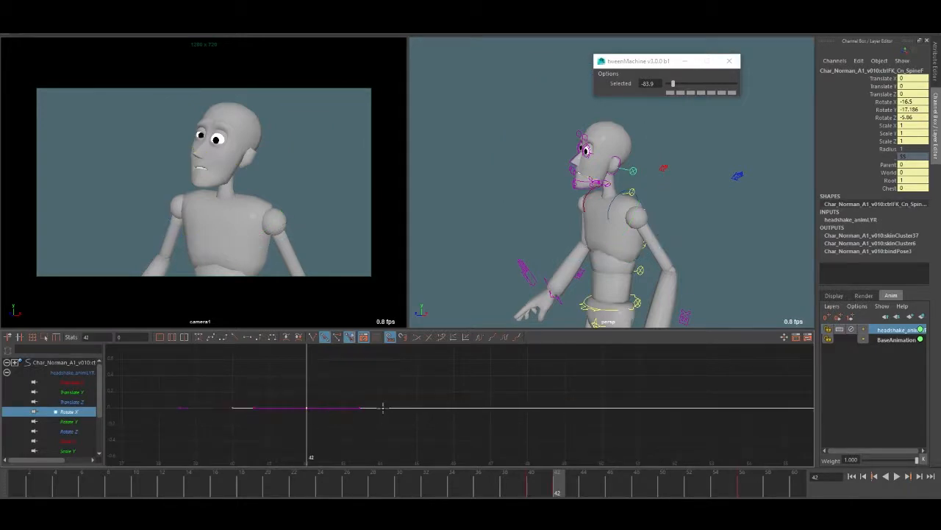
left_click(458, 408)
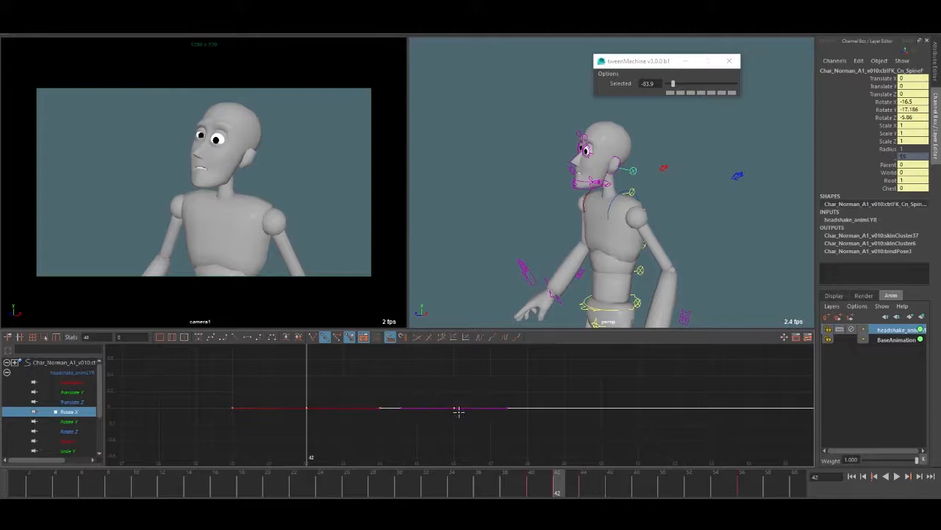
left_click(527, 408)
left_click(602, 408)
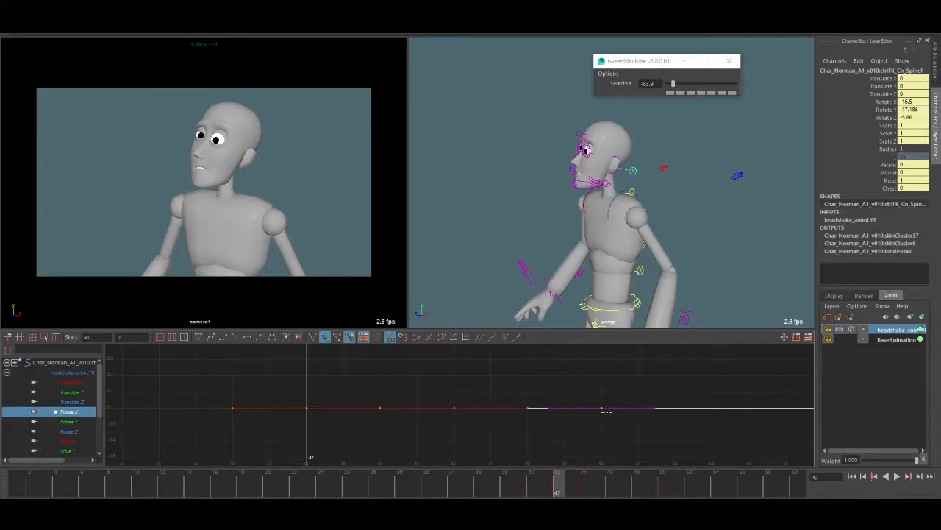
left_click(675, 408)
left_click(745, 410)
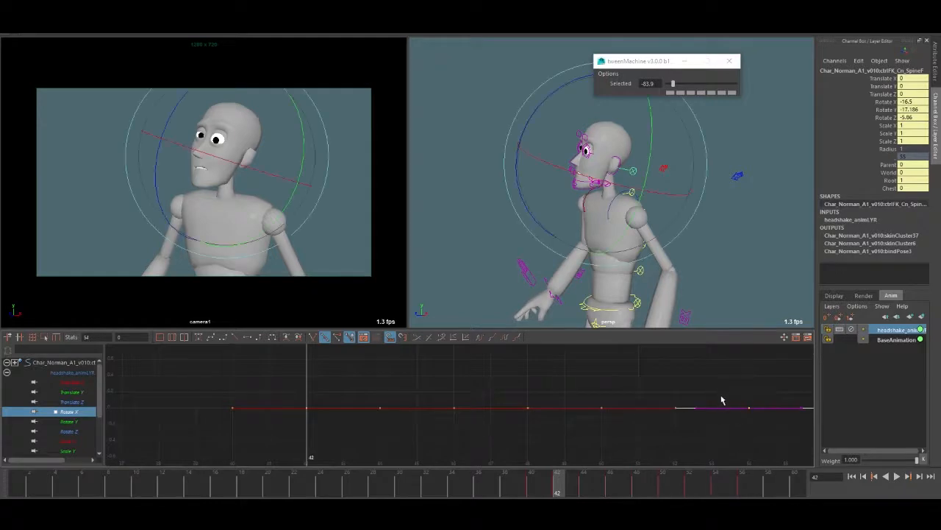
- Offset the inserted Rotate X keys alternately above and below zero to form a head-shake wave that tapers off
middle_click_drag(721, 400, 631, 401, "alt")
right_click_drag(631, 402, 536, 388, "alt")
key("w")
left_click(372, 409)
middle_click_drag(373, 421, 542, 423, "shift")
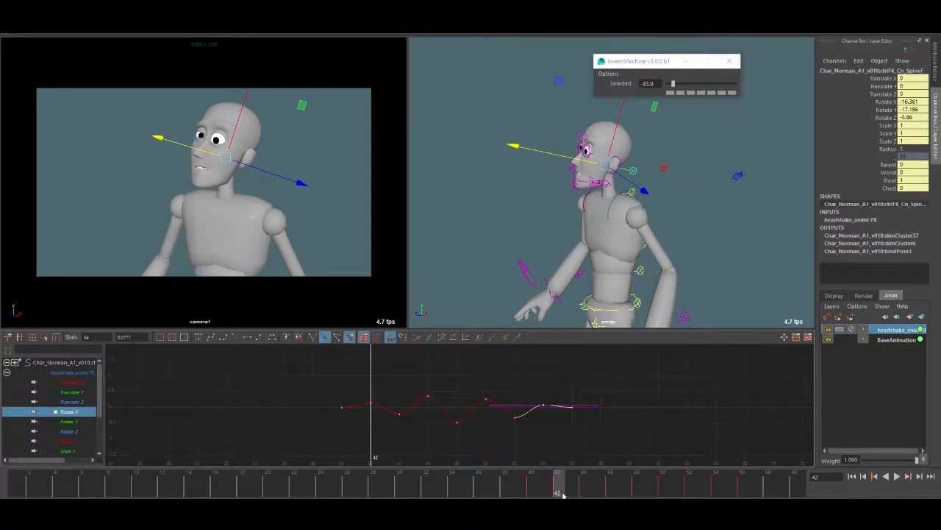
- Shift the whole Rotate X wave two frames earlier to span frames 38 to 54, play it back and scale up its amplitude
left_click_drag(563, 496, 361, 483)
left_click(896, 475)
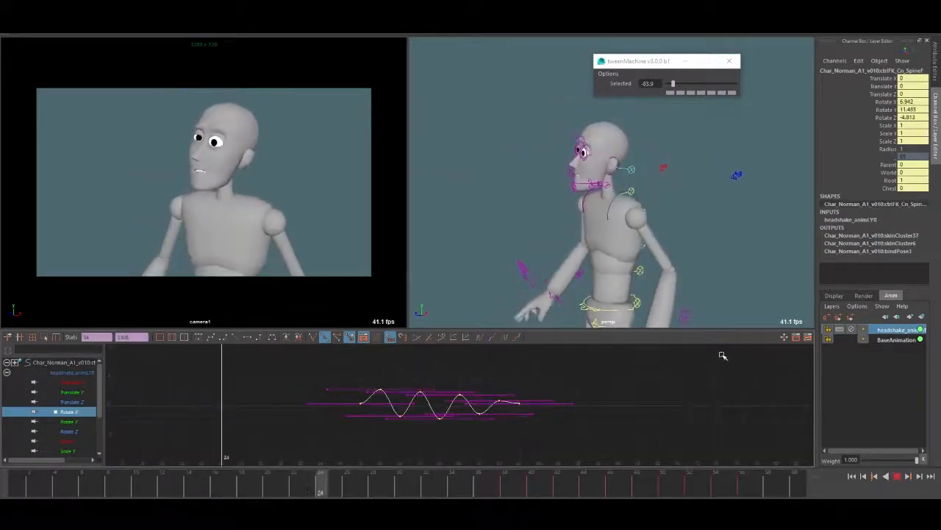
left_click(897, 476)
middle_click_drag(434, 403, 434, 391, "shift")
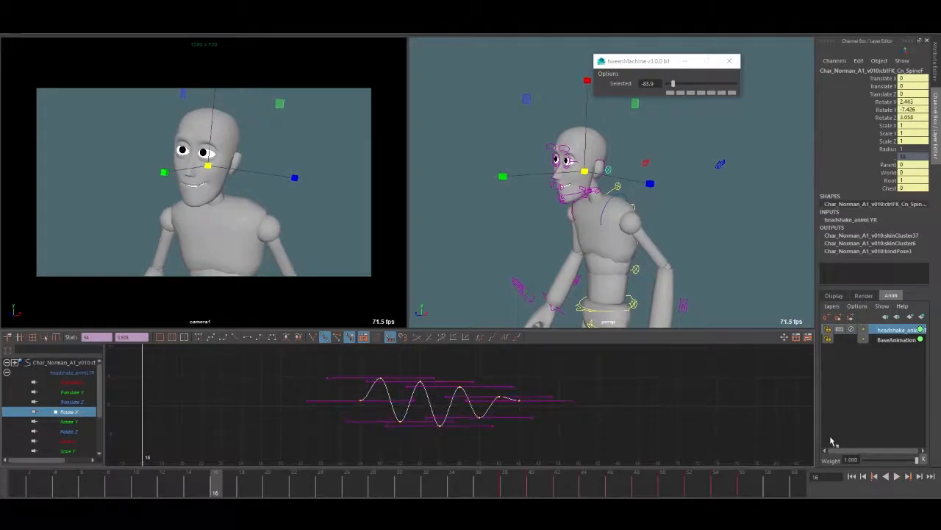
- Lower the wave's last Rotate X key at frame 54 to about zero and play back the animation
left_click_drag(539, 385, 510, 431)
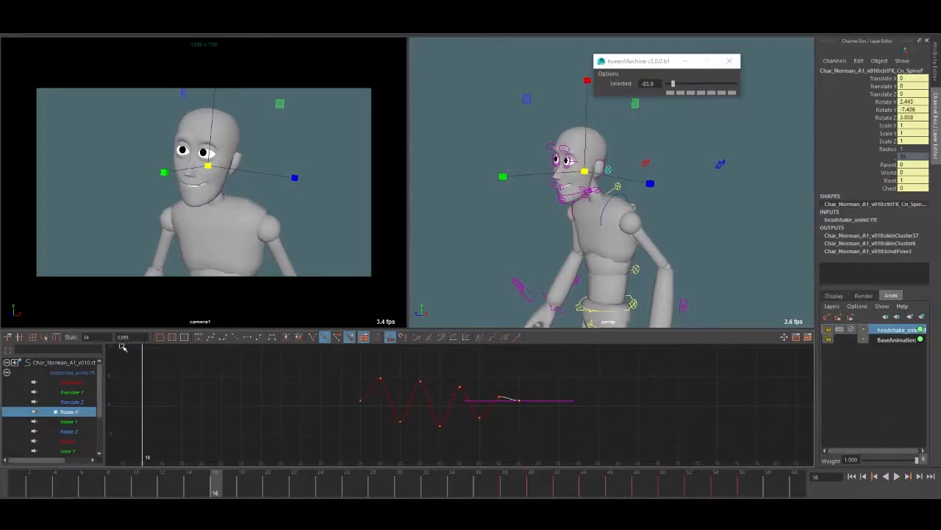
key("w")
middle_click_drag(541, 389, 536, 396, "shift")
left_click(899, 477)
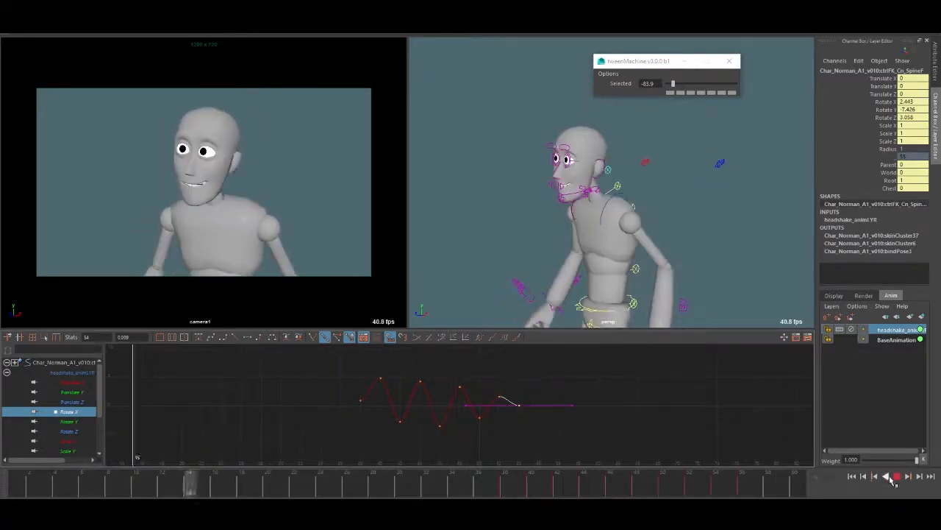
key("Escape")
- Reduce the head shake's first upward swing by lowering the Rotate X key at frame 40, and play back the animation
left_click(381, 378)
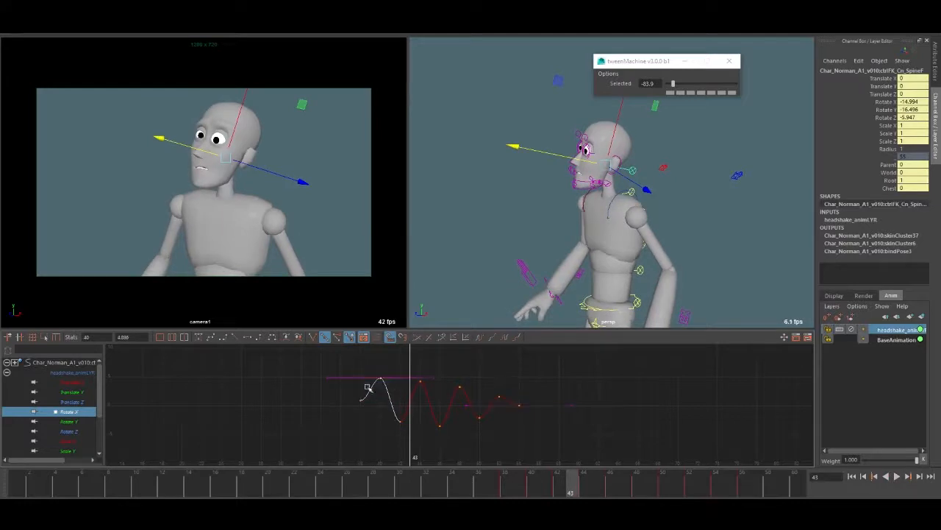
middle_click_drag(368, 378, 367, 381, "shift")
left_click(427, 444)
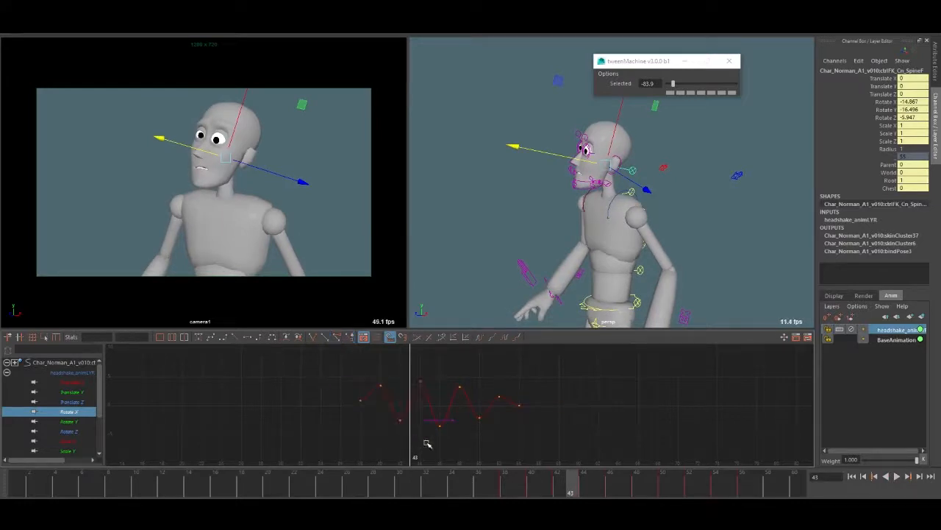
key("alt+v")
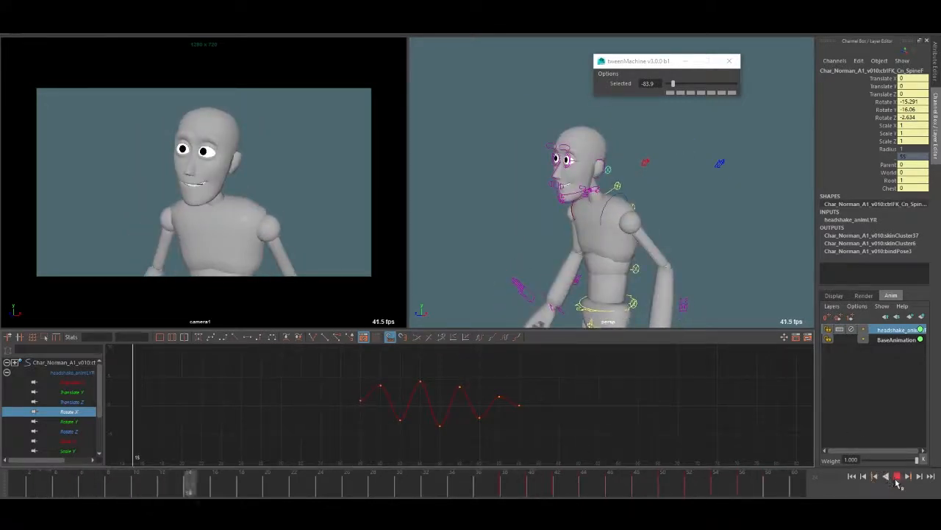
key("alt+v")
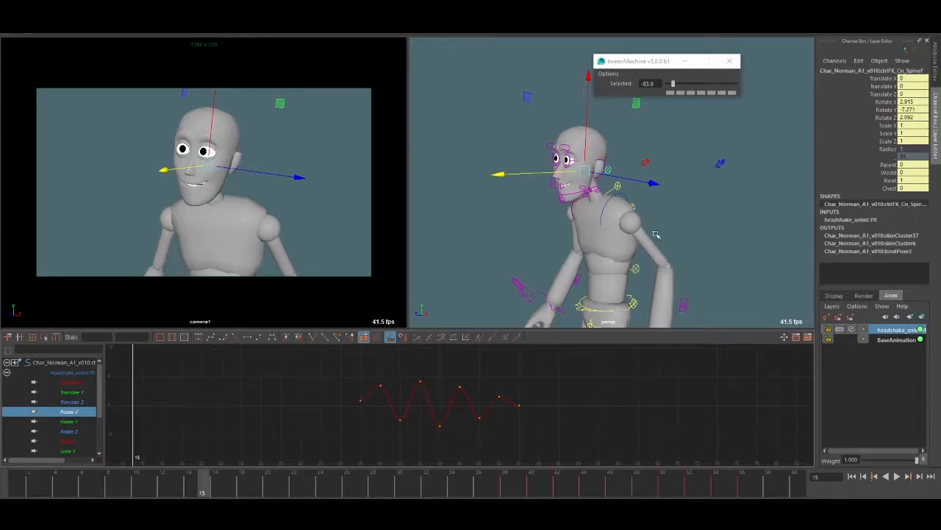
- Select the right clavicle control and rotate it at frame 27 so the shoulder overshoots its settled pose
left_click_drag(598, 481, 16, 481)
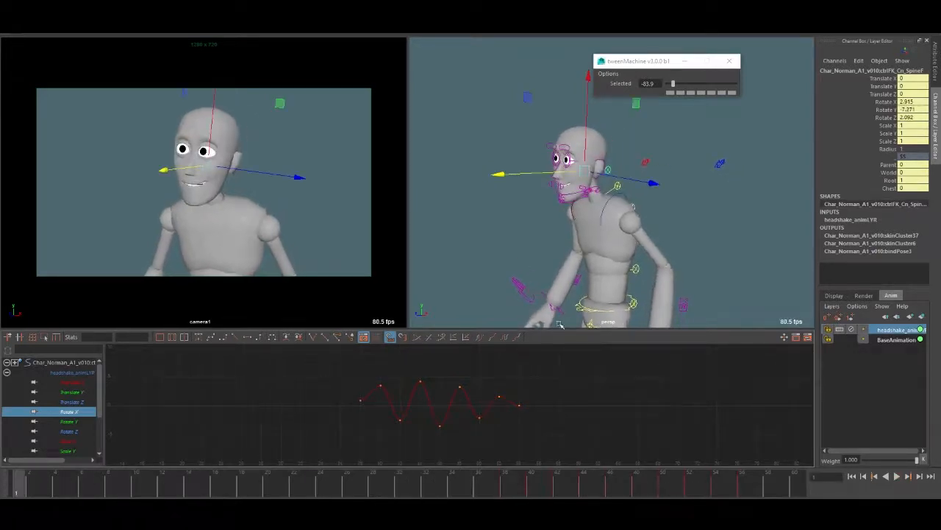
left_click(832, 296)
left_click(595, 215)
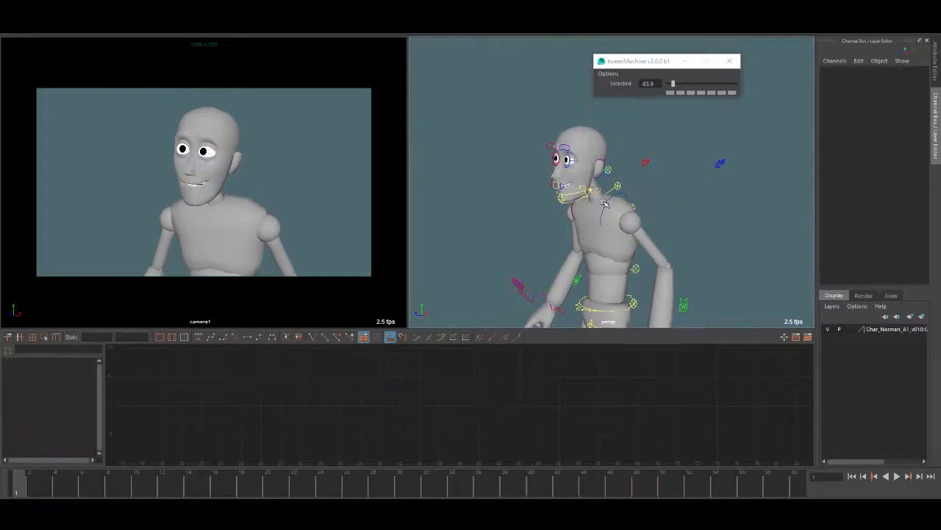
left_click(573, 215)
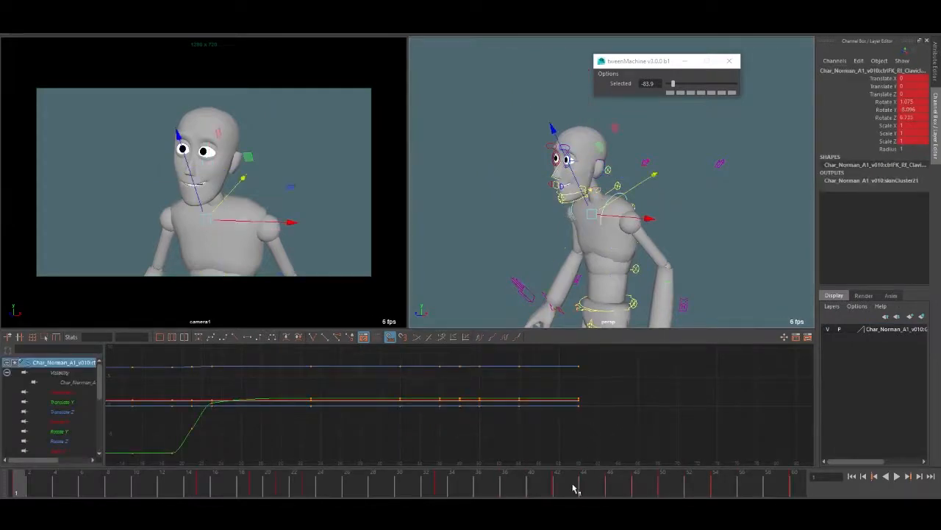
left_click_drag(574, 487, 308, 488)
left_click_drag(283, 183, 283, 190)
- Compare the clavicle poses at frames 27 and 33, and copy the frame 27 pose onto frame 33 as a key
key("period")
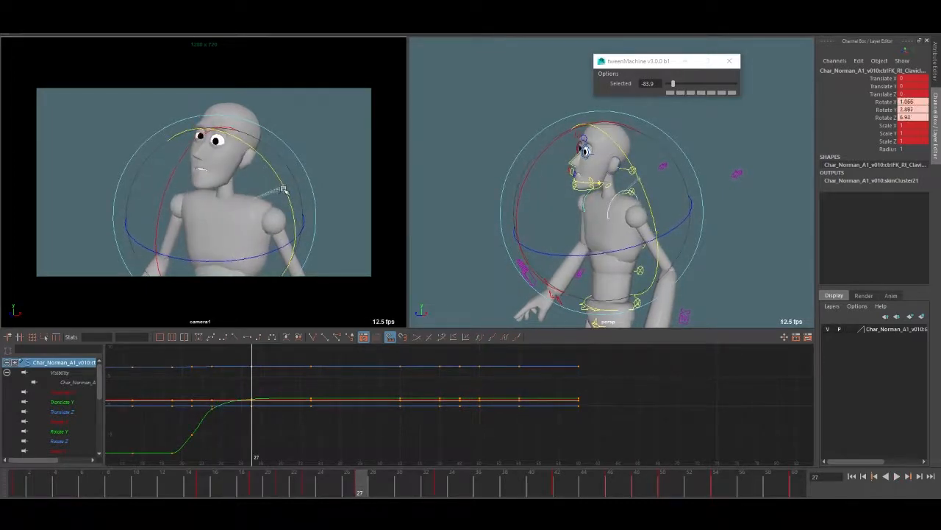
key("period")
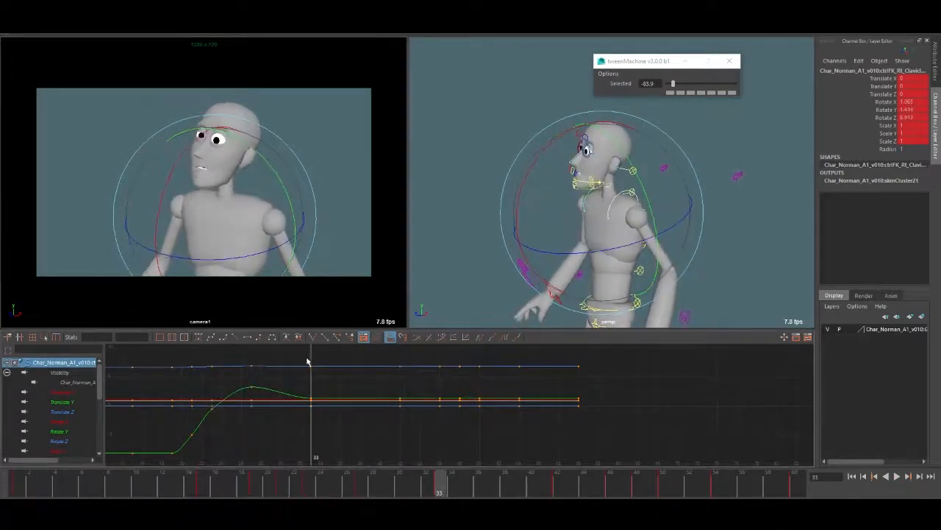
key("comma")
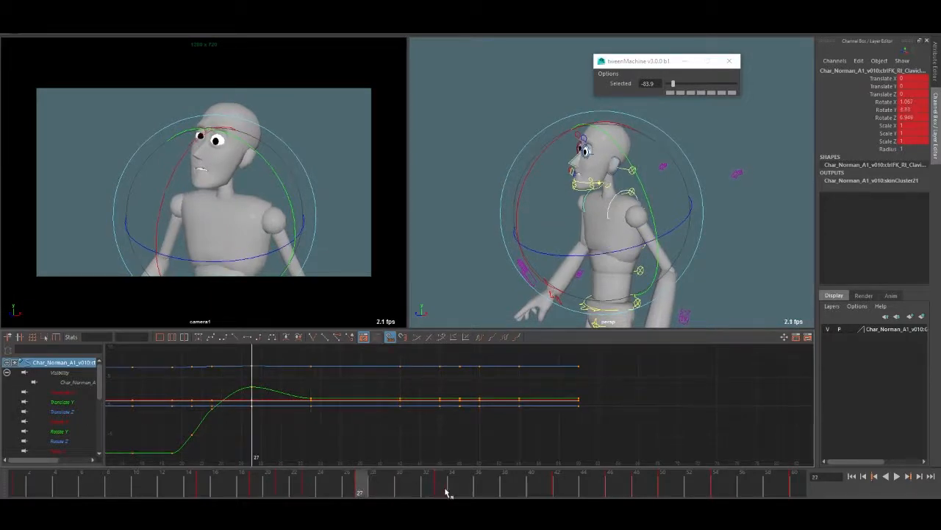
middle_click(440, 487)
key("s")
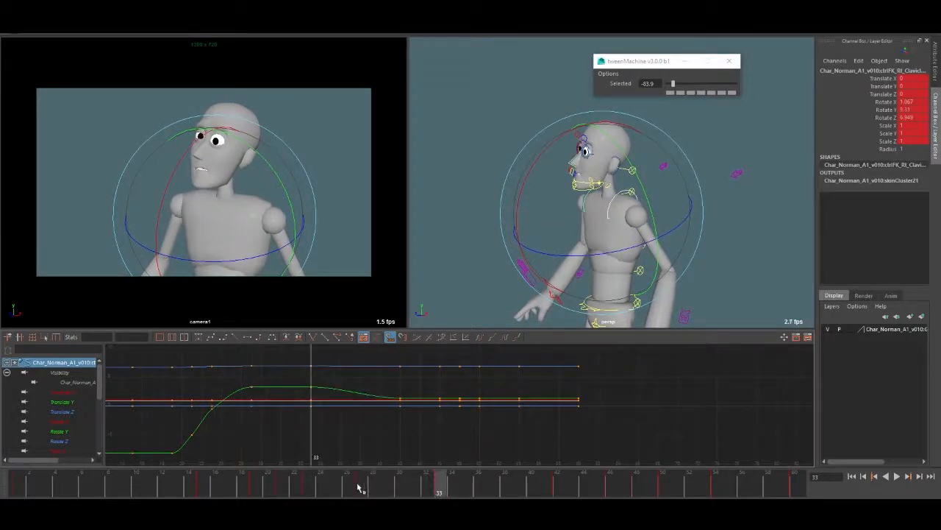
- Lower the clavicle's Rotate Y key at frame 27 slightly below frame 33 for a cushioned settle, and review the motion
left_click_drag(355, 486, 357, 487)
left_click(337, 487)
key("alt+v")
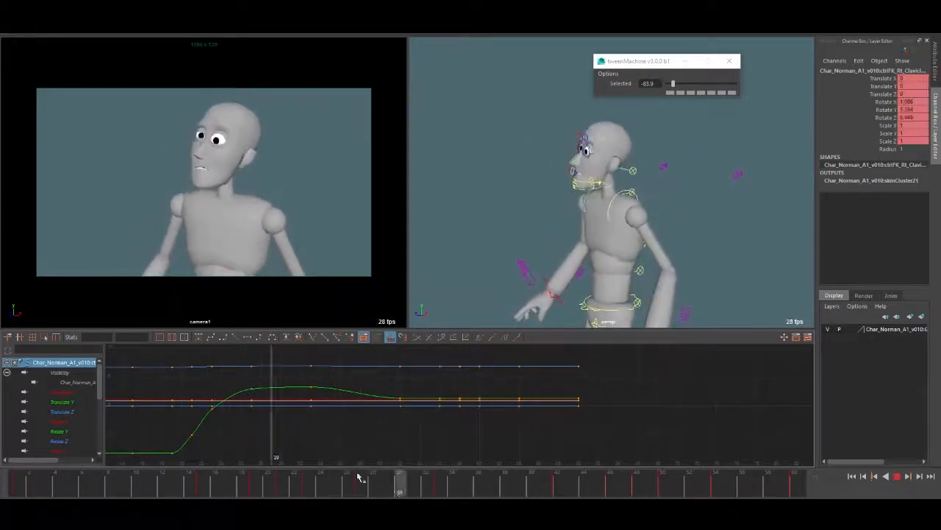
key("alt+v")
left_click(898, 478)
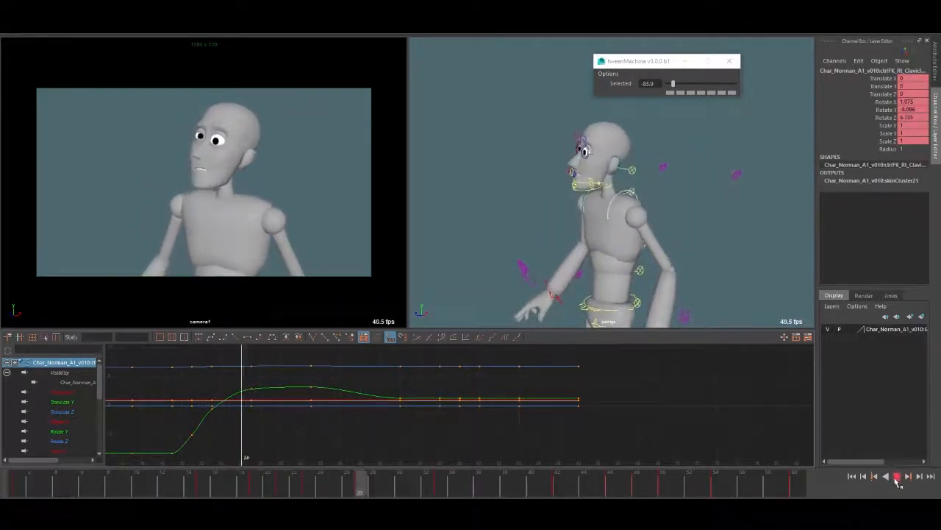
left_click(898, 477)
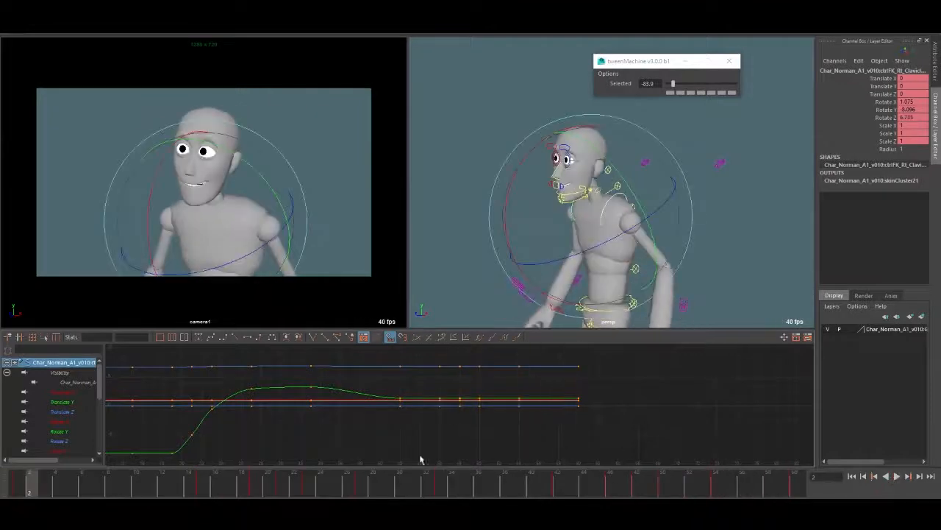
left_click_drag(397, 485, 454, 497)
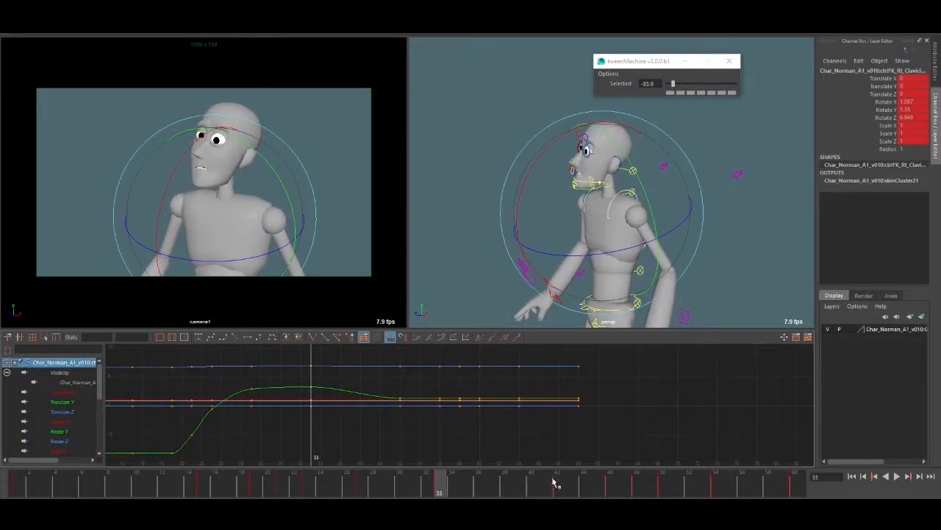
- Hold the right clavicle's pose through frame 42, rotate it up in an overshoot at frame 46, and play back the motion
mouse_move(552, 484)
left_mouse_down()
mouse_move(585, 497)
mouse_move(610, 493)
left_mouse_up()
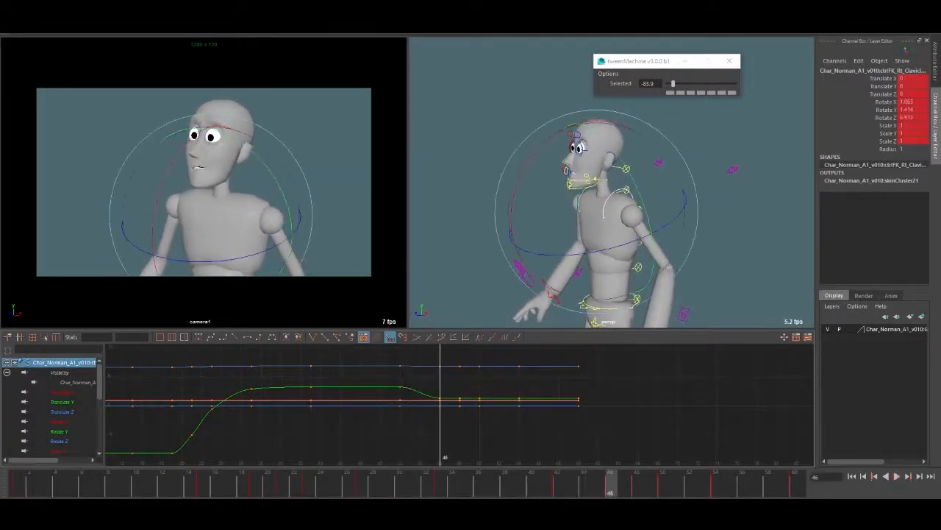
left_click_drag(277, 182, 287, 195)
left_click_drag(568, 489, 573, 494)
key("alt+v")
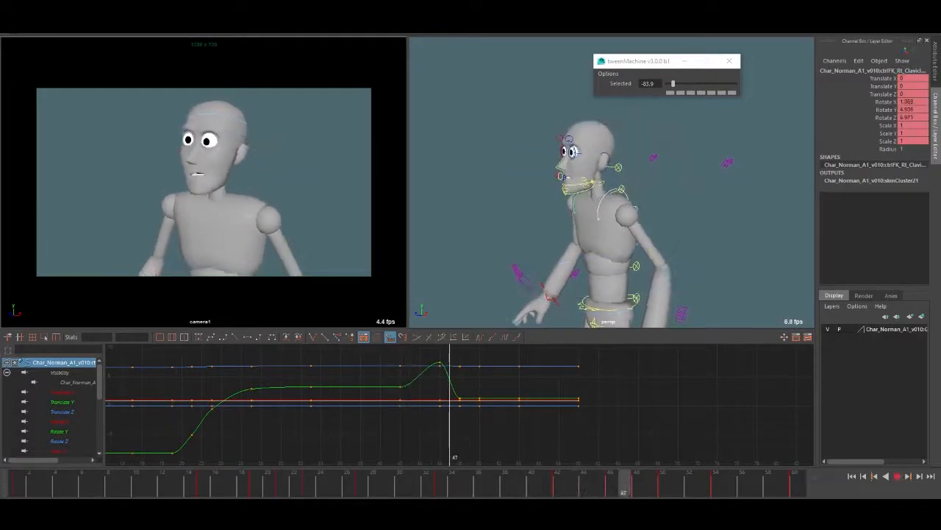
key("Escape")
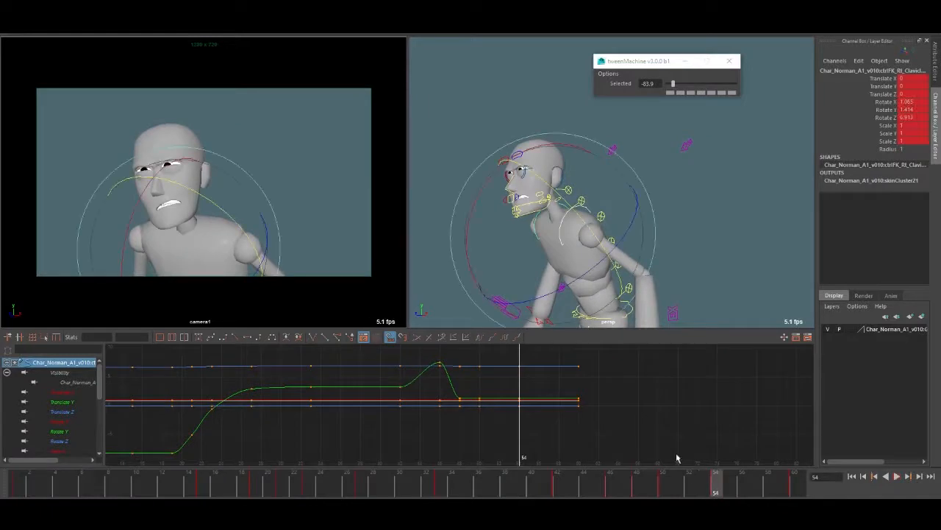
- Raise the right clavicle at frame 54, copy that pose to frame 60, favour it at frame 54 with a 75.2 tween, and review the playback
key("s")
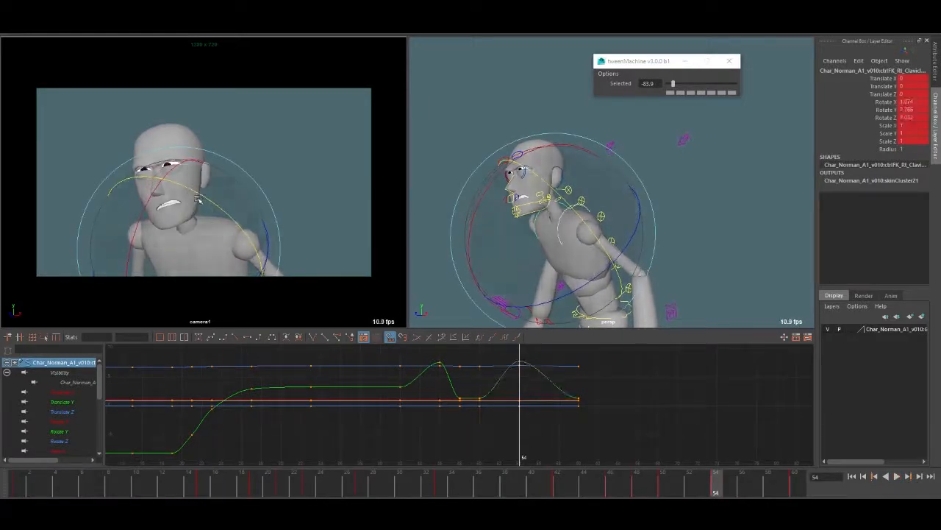
left_click(714, 492)
left_click_drag(734, 494, 637, 492)
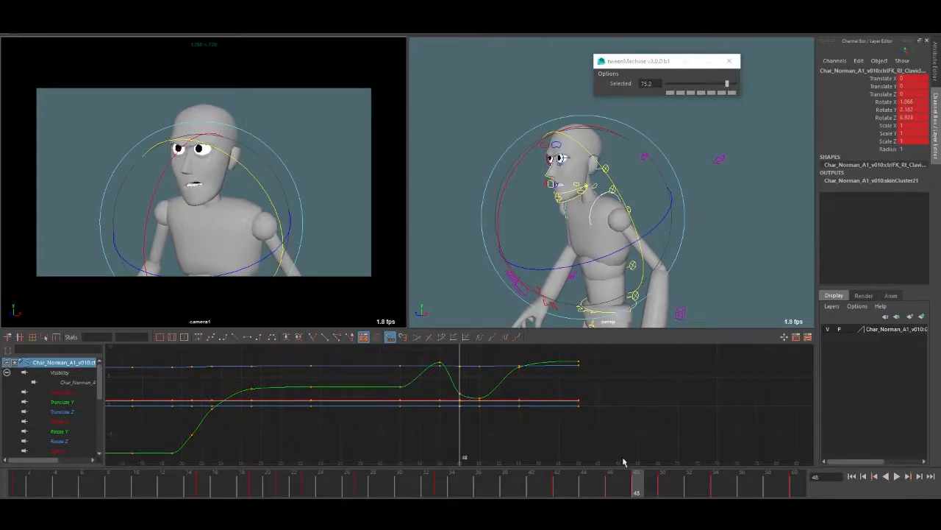
key("alt+v")
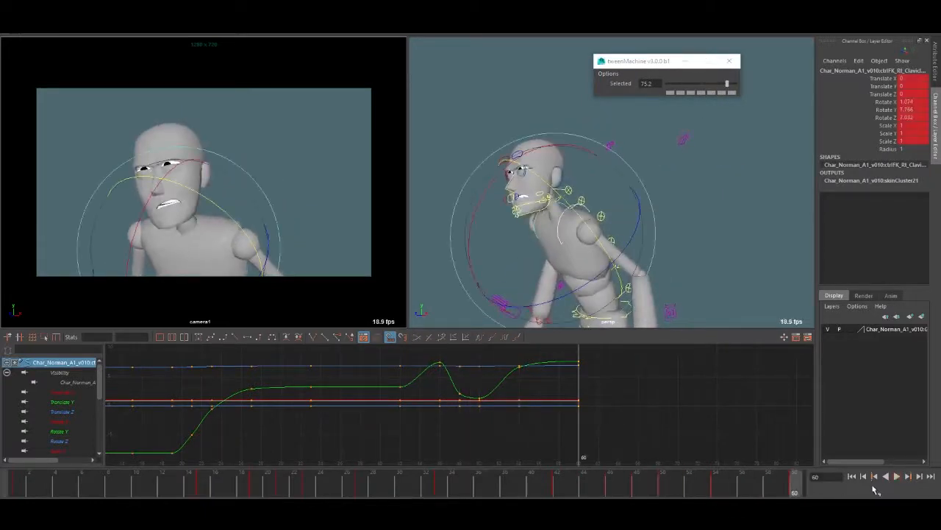
key("alt+v")
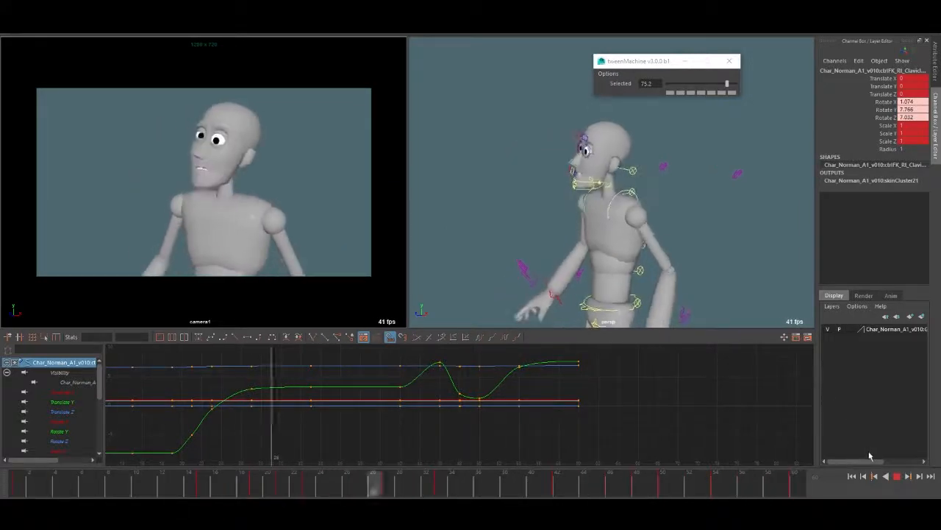
key("alt+v")
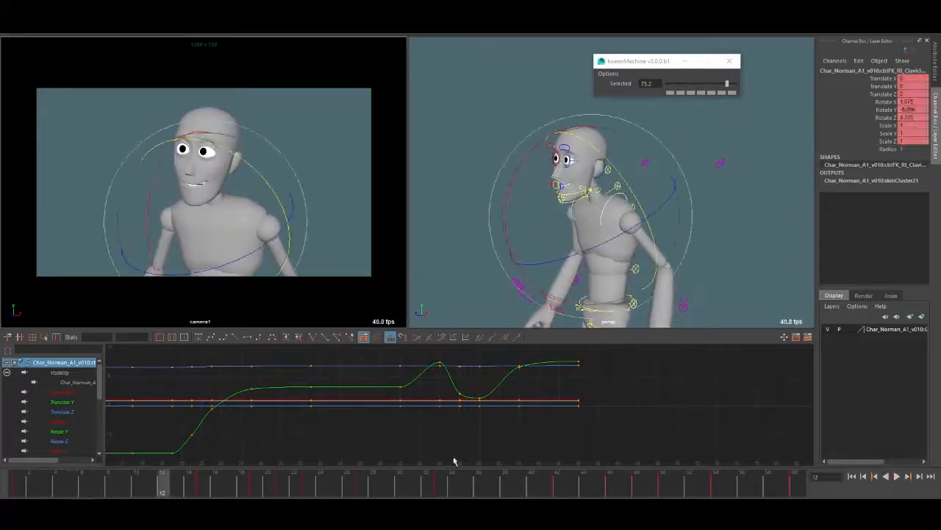
key("alt+v")
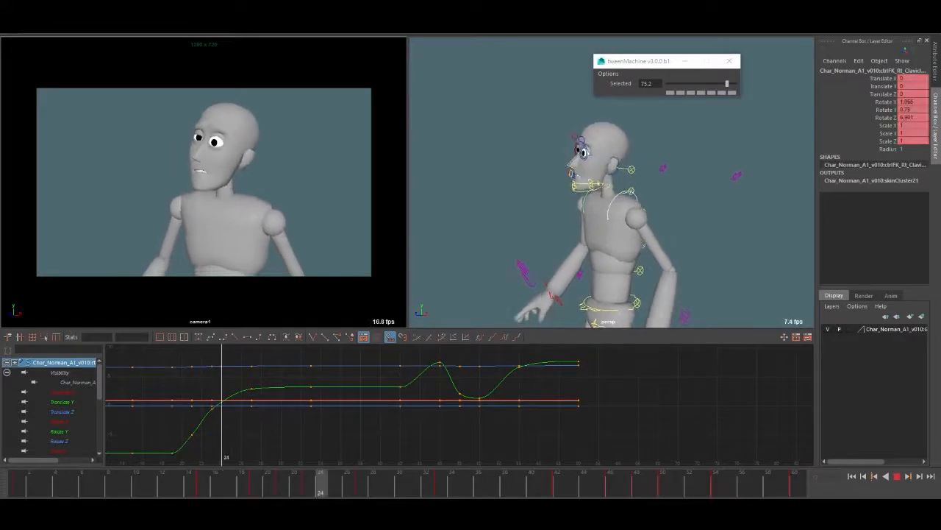
- Select both brow controls, key their raised pose at frame 26, tween frame 23 to 41.6 for an eased arrival, and review the motion
mouse_move(321, 495)
left_mouse_down()
mouse_move(294, 496)
mouse_move(309, 496)
left_mouse_up()
left_click_drag(603, 221, 625, 184, "alt")
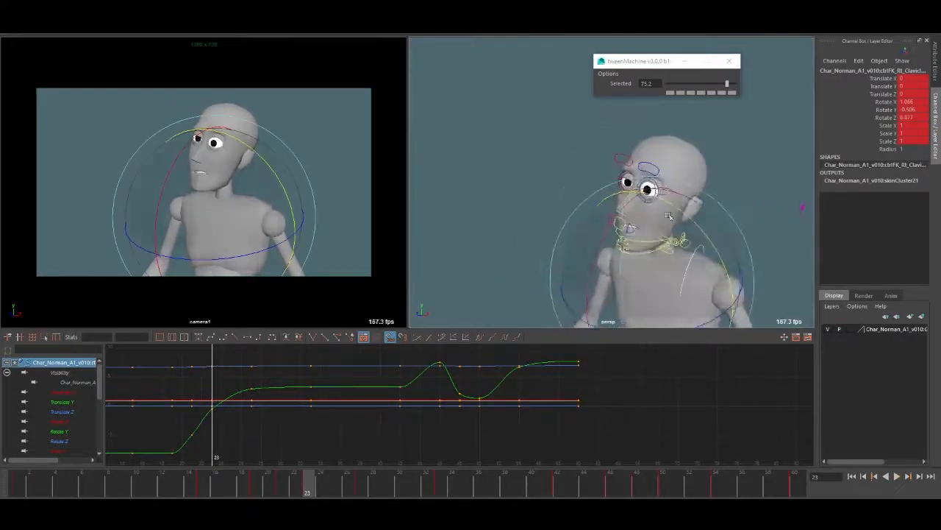
left_click(625, 170)
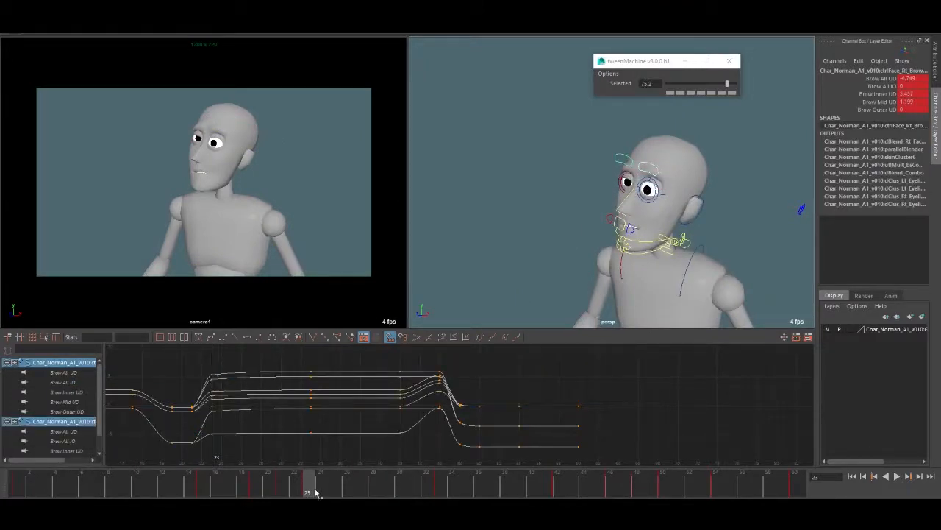
left_click_drag(316, 492, 346, 494)
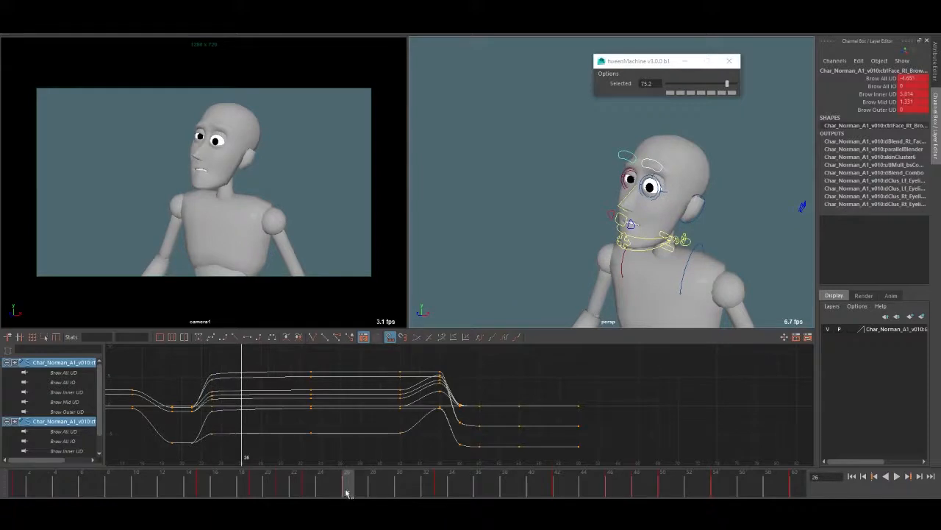
left_click_drag(442, 487, 307, 494)
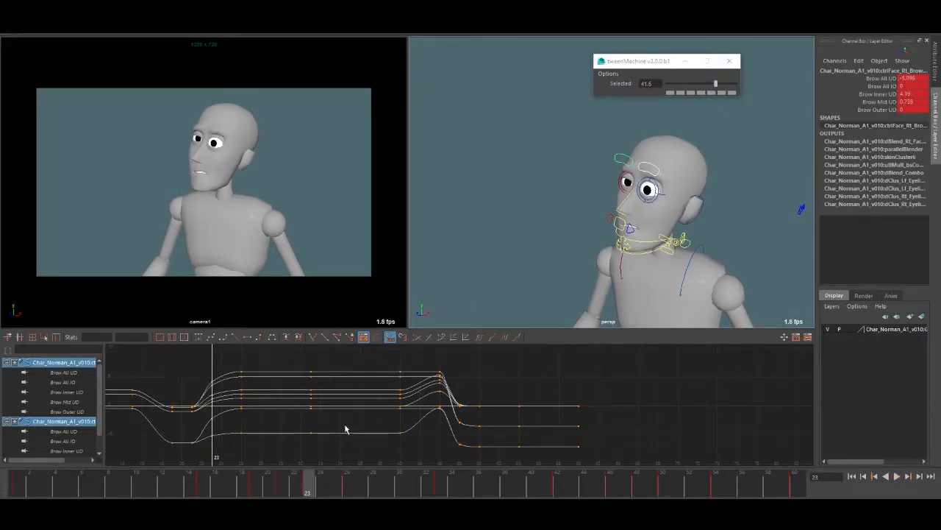
left_click_drag(314, 487, 17, 473)
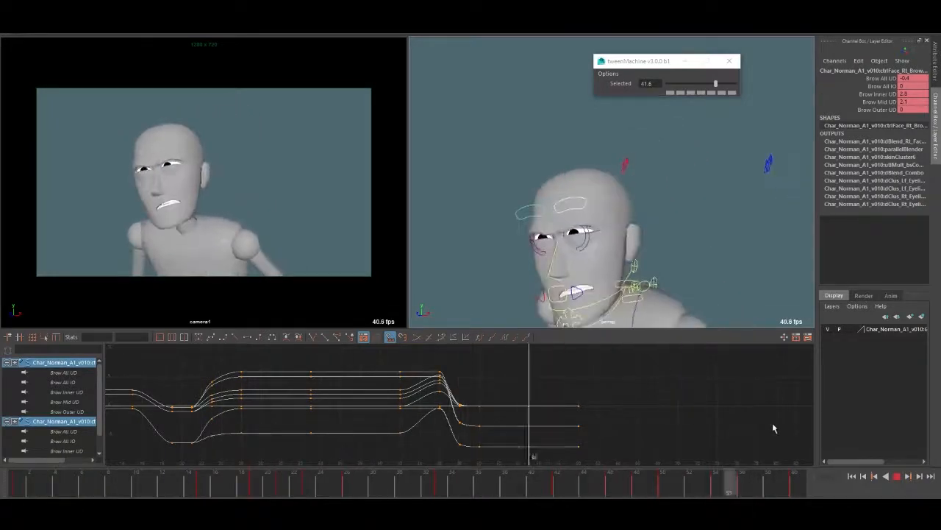
left_click_drag(35, 483, 390, 475)
- Select the head control with the Rotate tool and make BaseAnimation the active animation layer
left_click(720, 237)
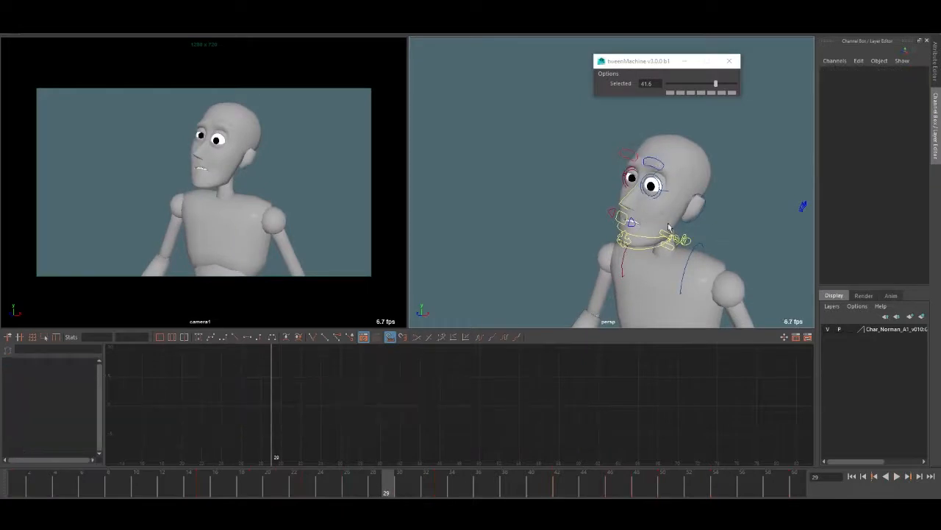
left_click_drag(670, 228, 636, 230, "alt")
left_click(555, 236)
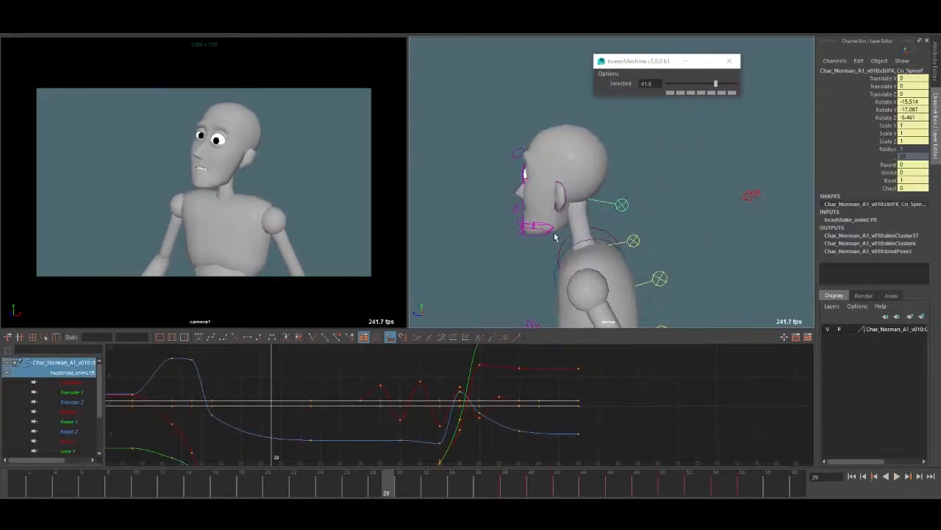
key("e")
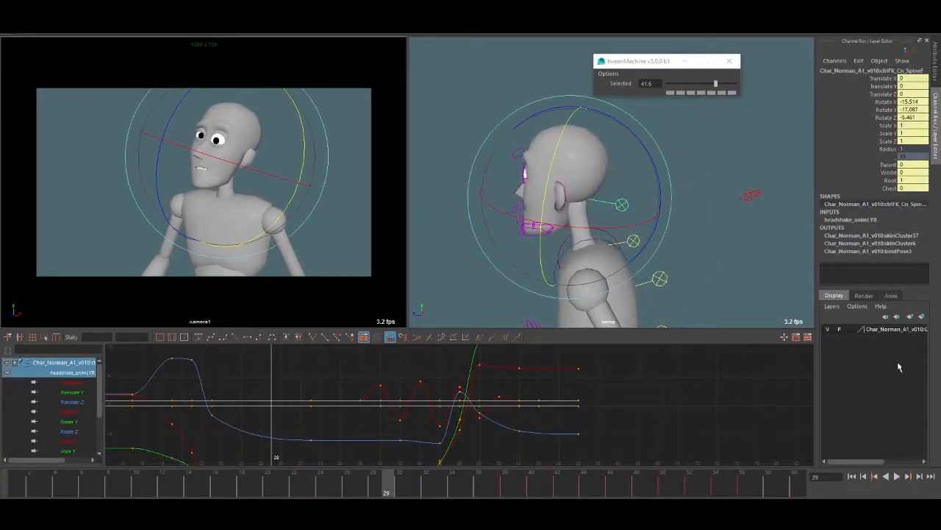
left_click(890, 295)
left_click(887, 344)
left_click(834, 295)
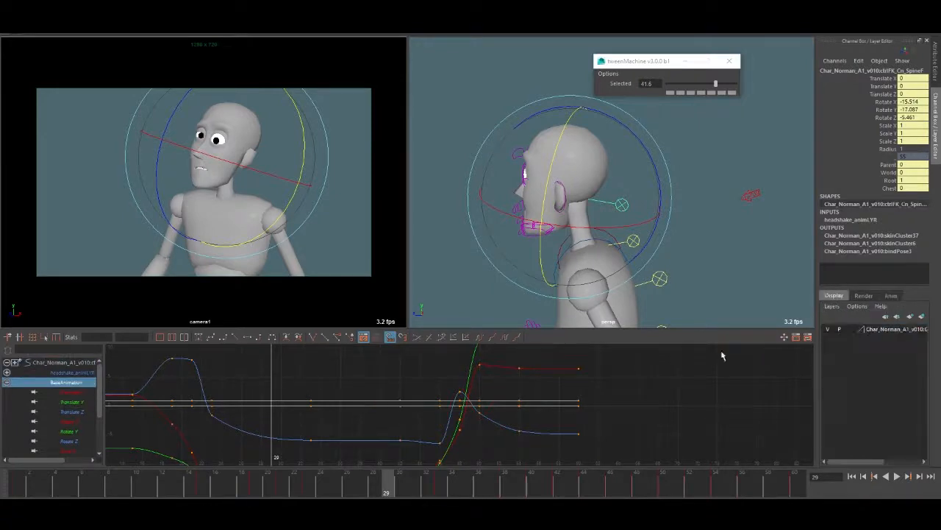
- Rotate the head further into the anticipation at frame 20, add a head key at frame 16, and play back the animation
left_click_drag(194, 491, 267, 492)
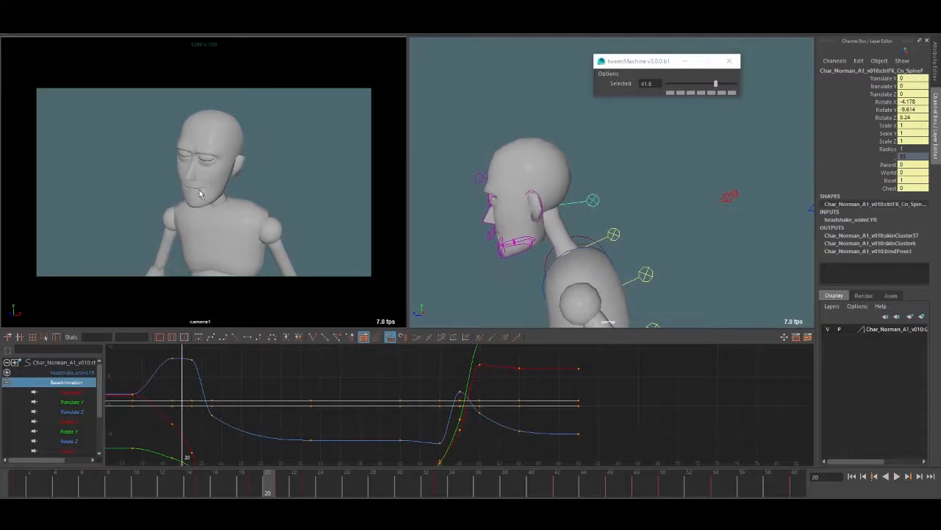
mouse_move(259, 477)
left_mouse_down()
mouse_move(209, 485)
mouse_move(420, 483)
mouse_move(16, 485)
left_mouse_up()
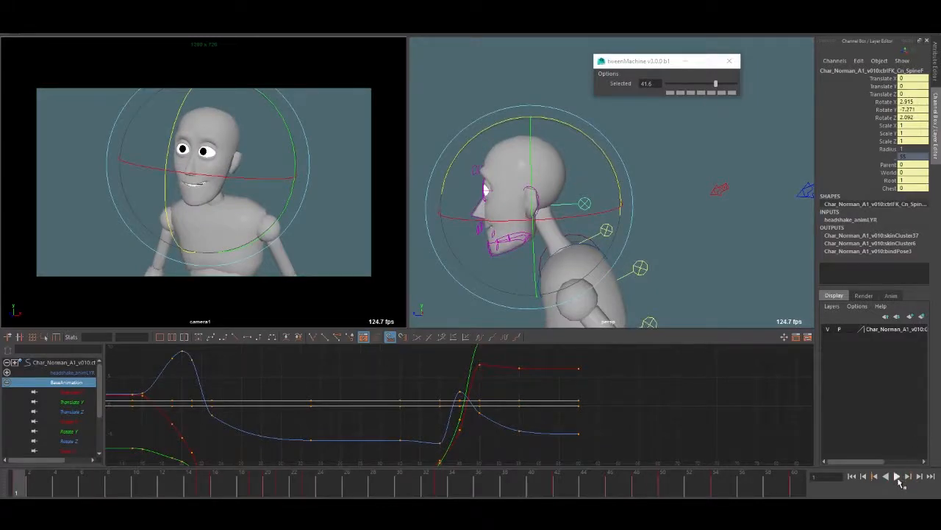
left_click(898, 477)
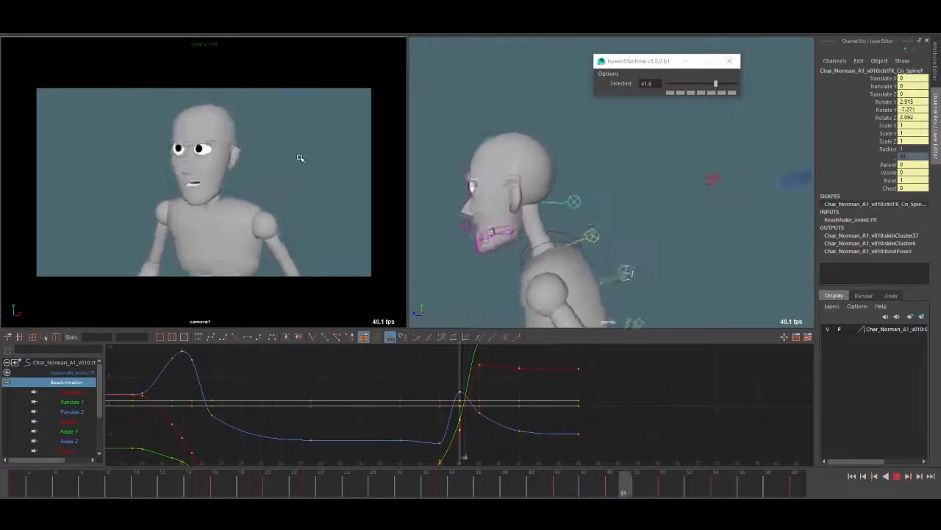